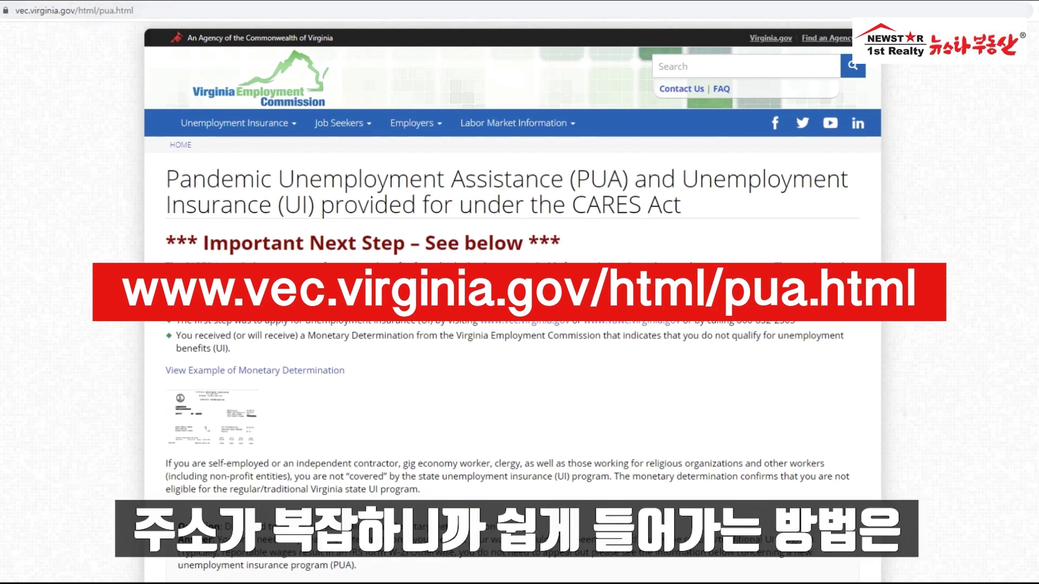
# Step: Replace the page address with google.com to reach the Google homepage
pyautogui.click(146, 10)
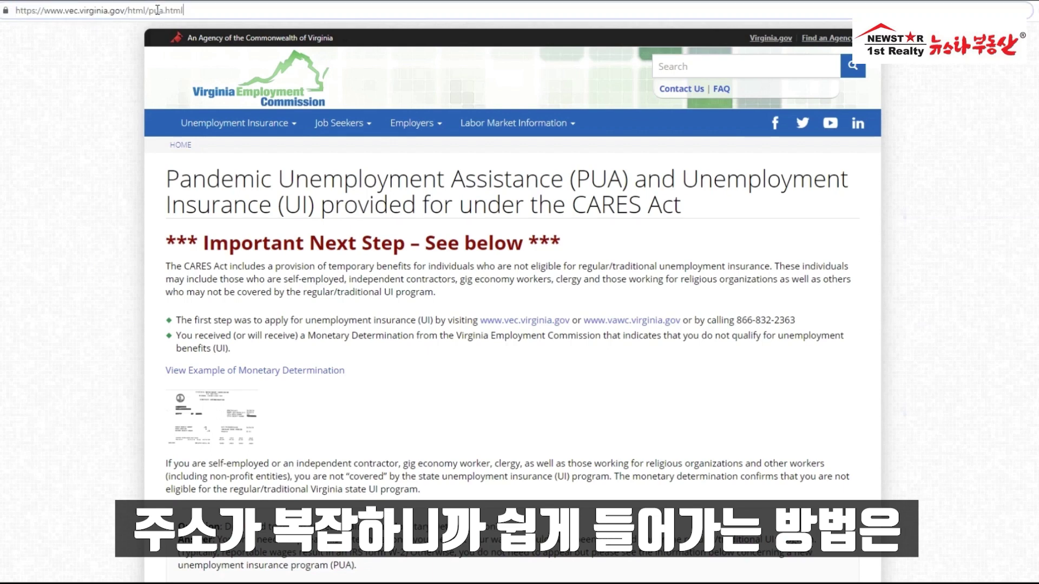
pyautogui.doubleClick(156, 11)
pyautogui.click(156, 10)
pyautogui.doubleClick(218, 13)
pyautogui.hotkey('ctrl', 'a')
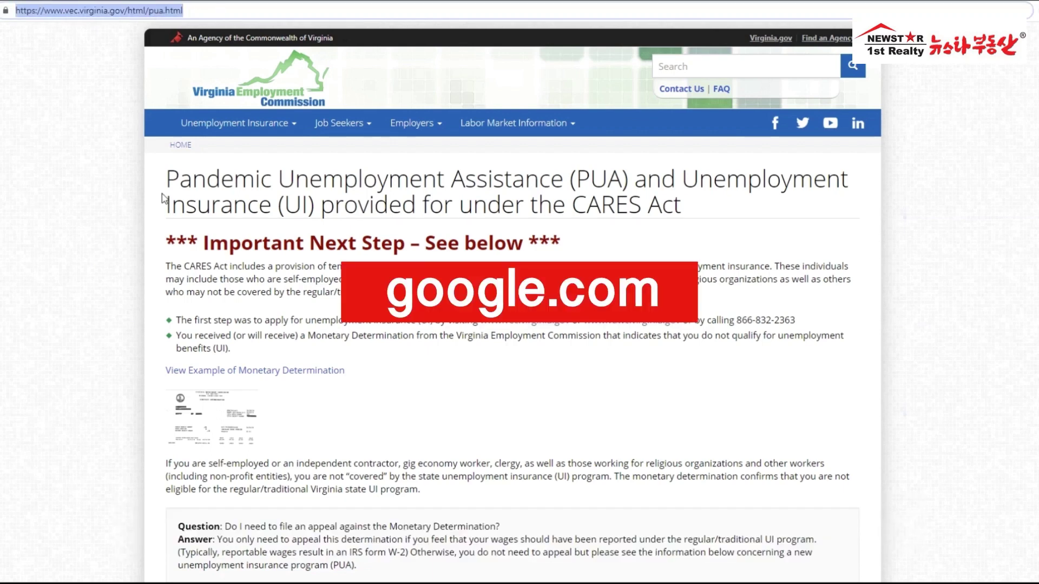
pyautogui.write('google.com')
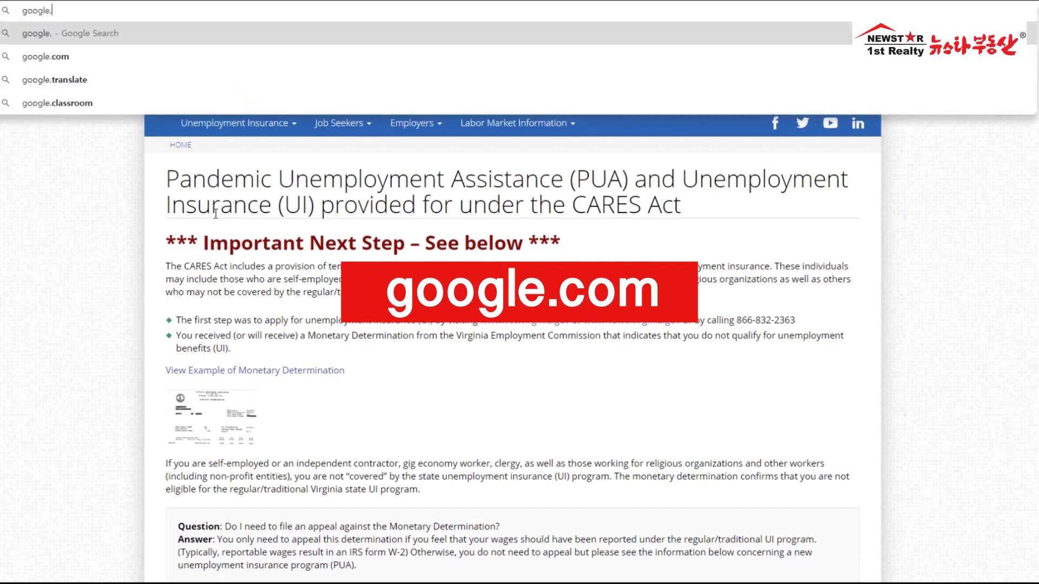
pyautogui.press('Return')
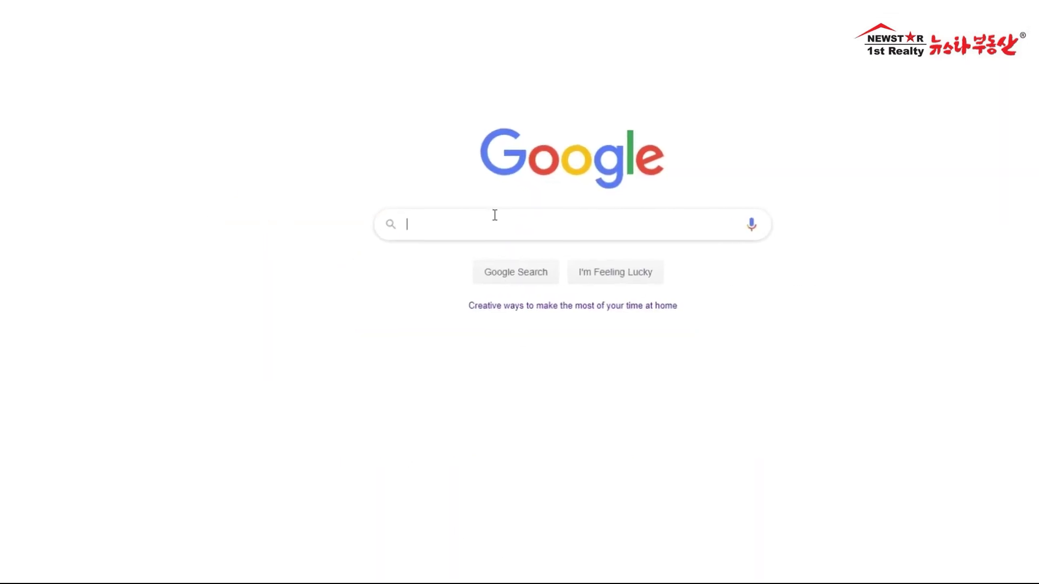
# Step: Search Google for 'virginia pua'
pyautogui.click(510, 230)
pyautogui.write('vir')
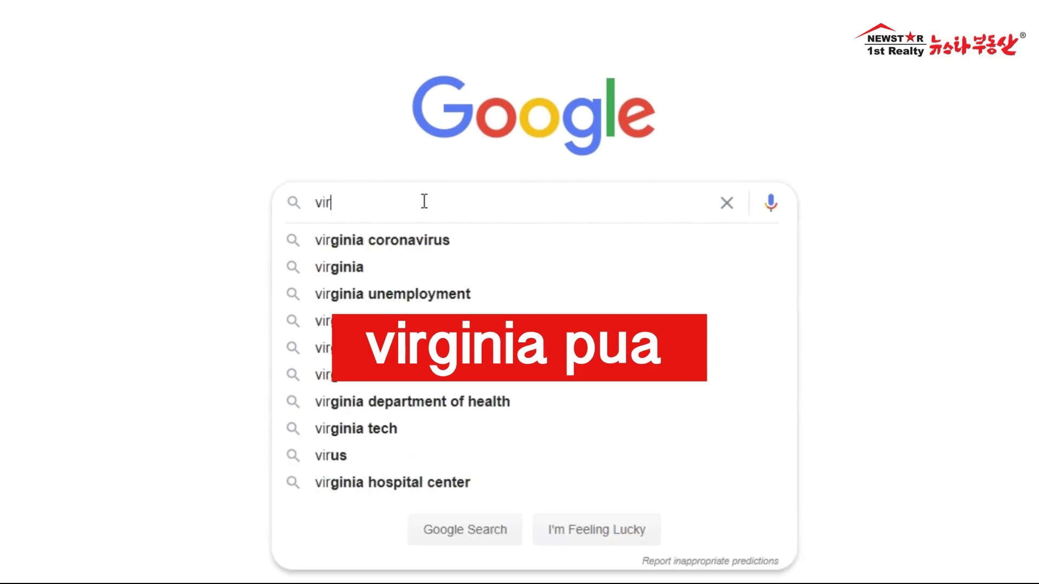
pyautogui.write('ginia pua')
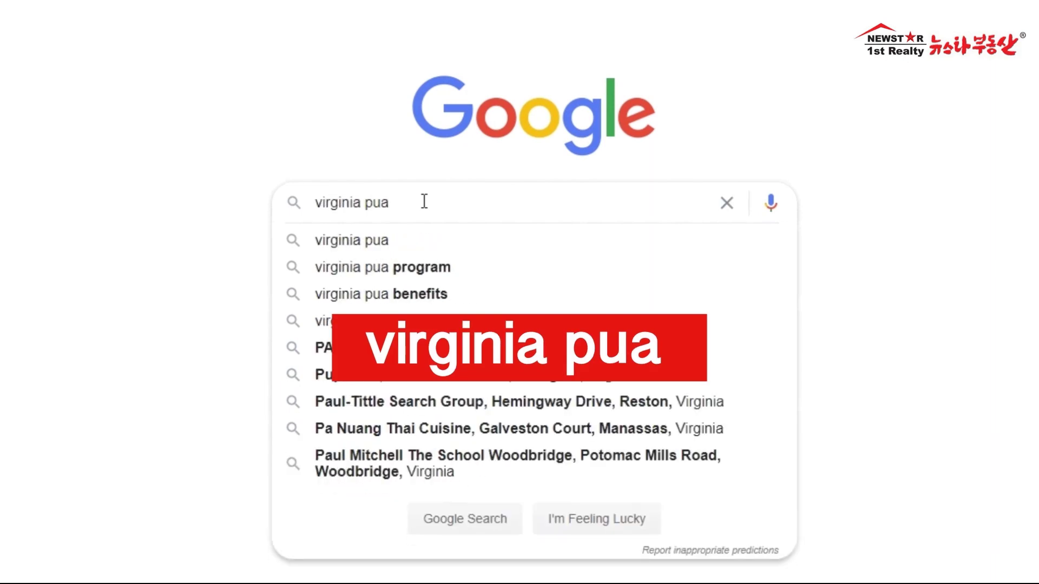
pyautogui.press('Return')
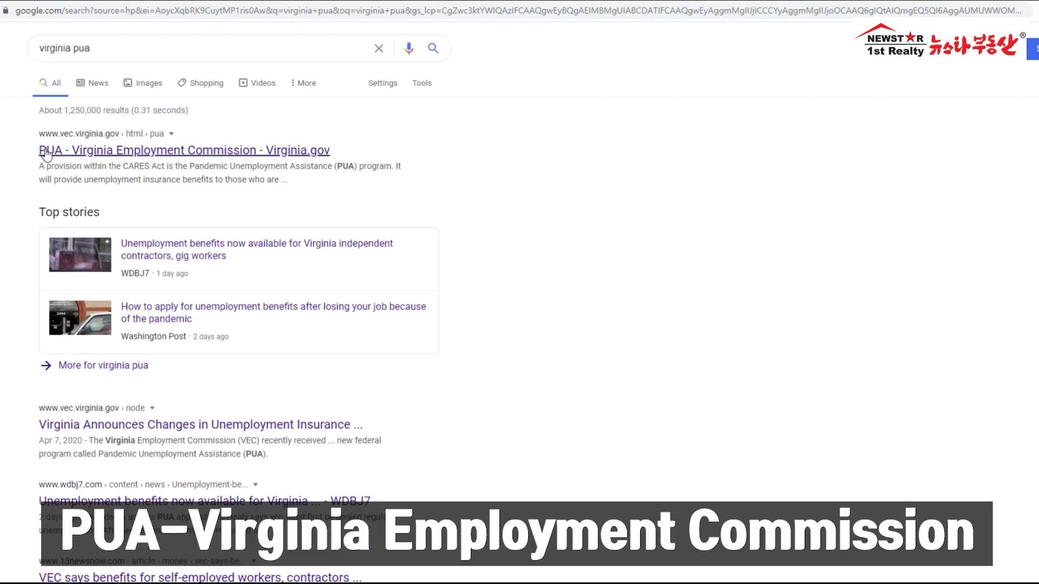
# Step: Open the 'PUA - Virginia Employment Commission' result and highlight its first step about applying for unemployment insurance (UI)
pyautogui.click(226, 156)
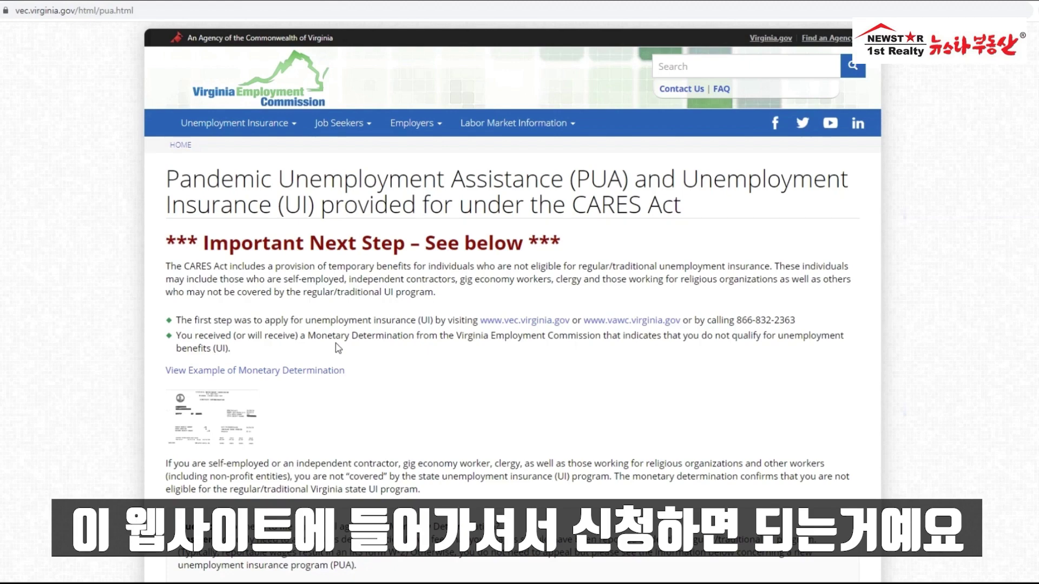
pyautogui.scroll(-5, 338, 347)
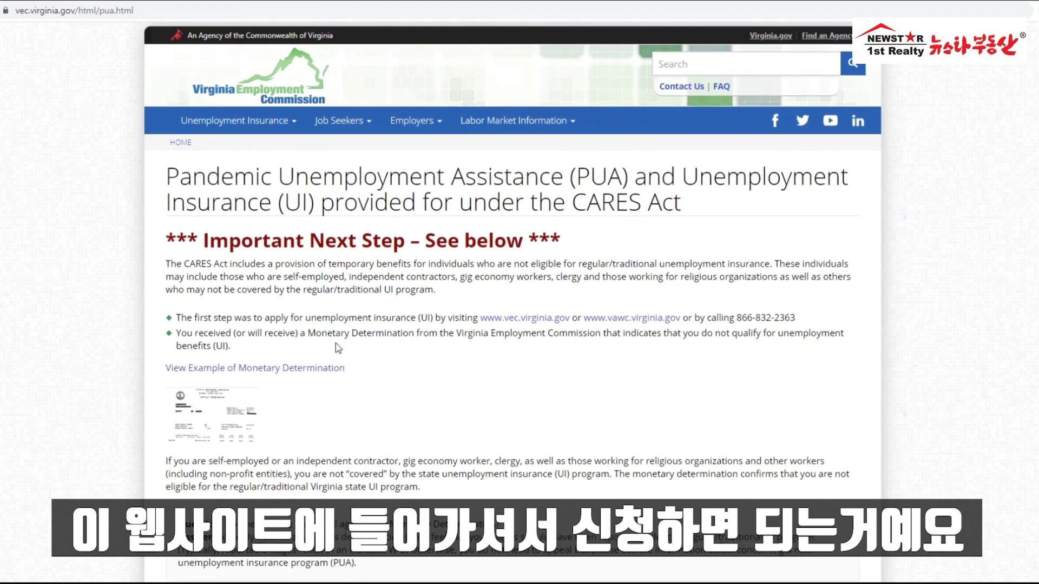
pyautogui.scroll(2, 338, 348)
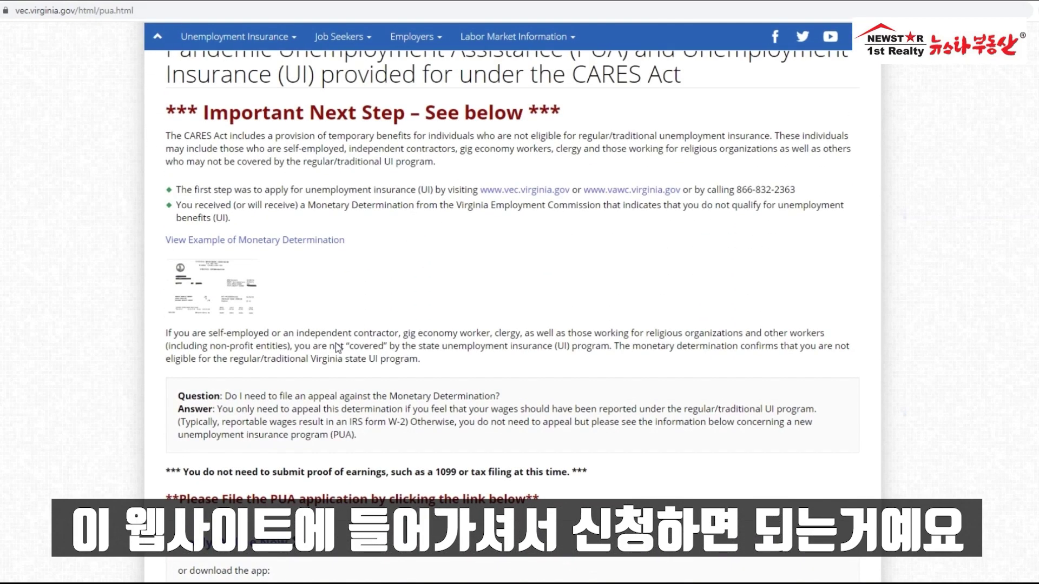
pyautogui.scroll(3, 337, 348)
pyautogui.scroll(-1, 337, 348)
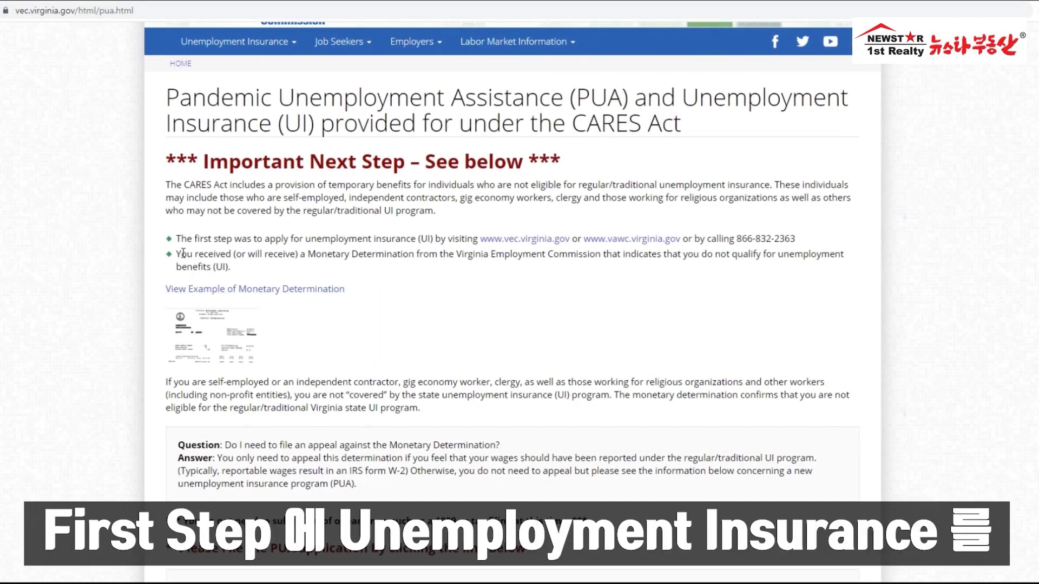
pyautogui.moveTo(177, 239); pyautogui.dragTo(247, 241)
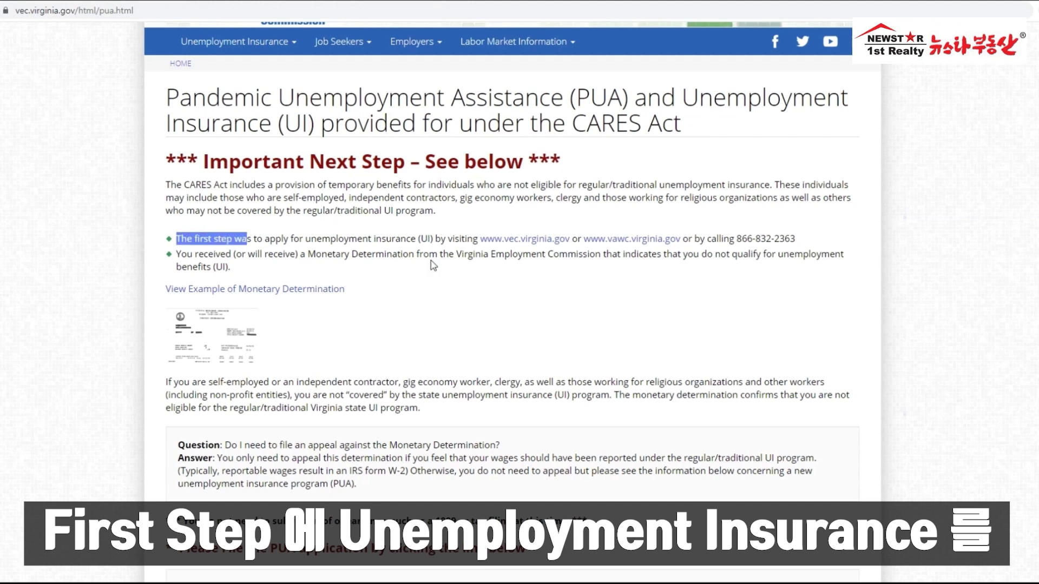
pyautogui.moveTo(310, 241); pyautogui.dragTo(436, 240)
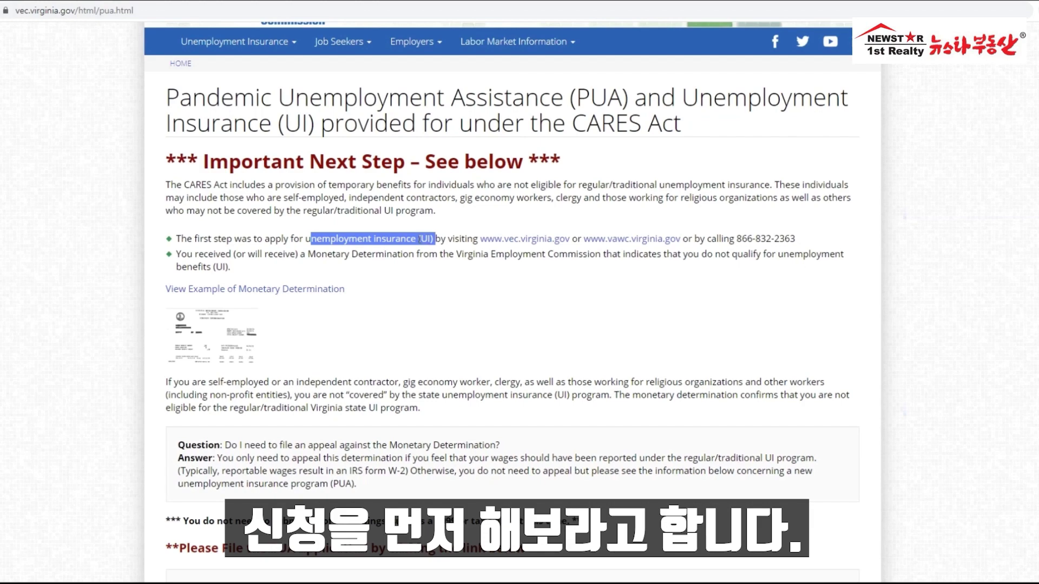
pyautogui.click(440, 240)
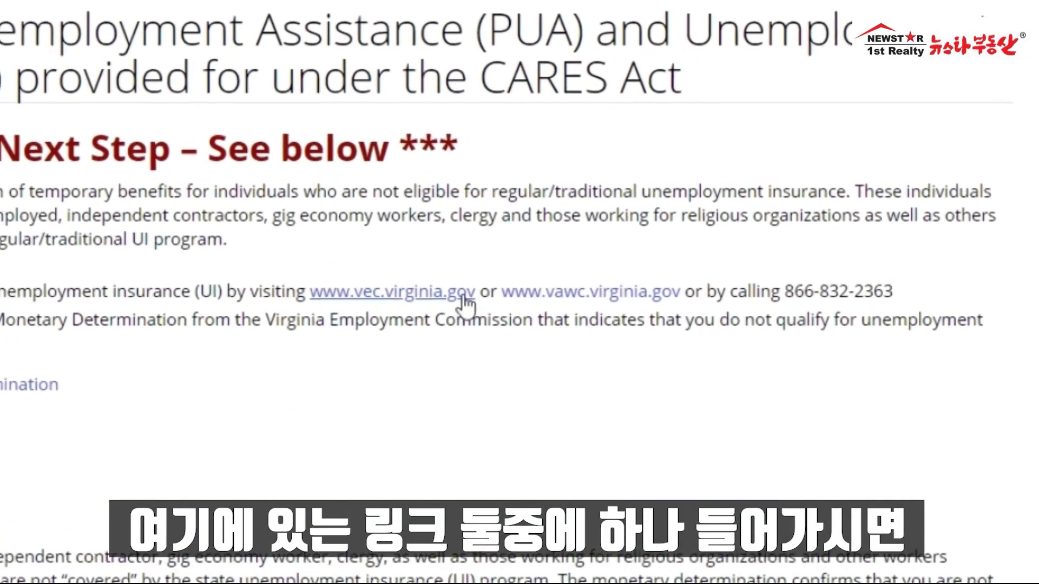
pyautogui.click(382, 303)
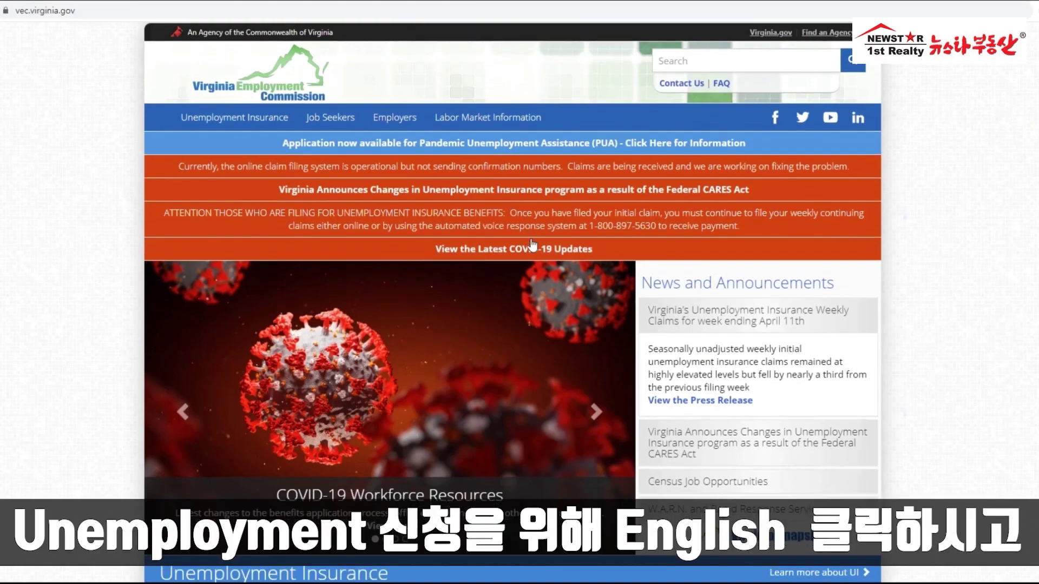
pyautogui.scroll(-3, 532, 245)
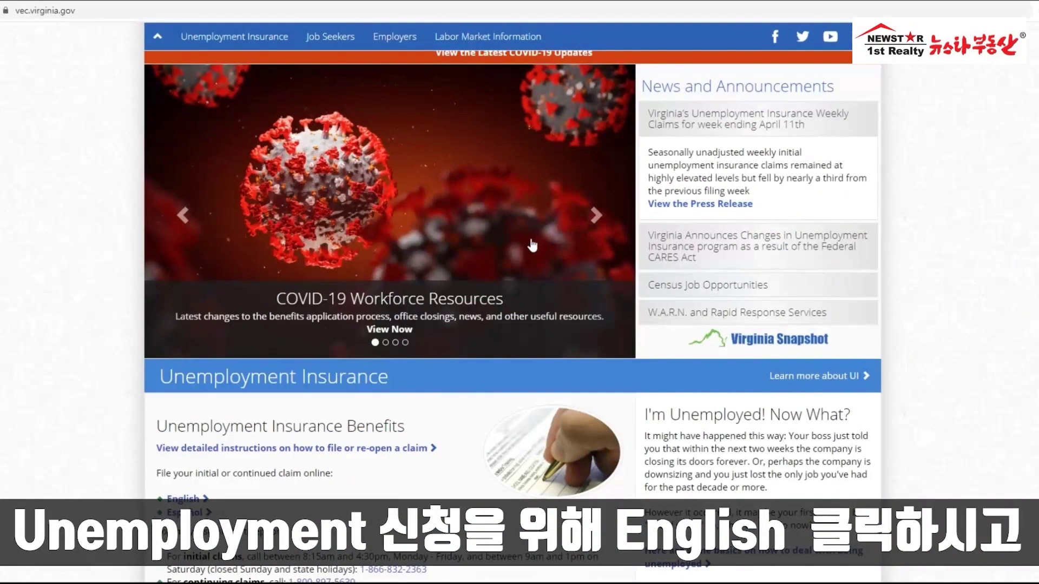
pyautogui.scroll(-2, 525, 246)
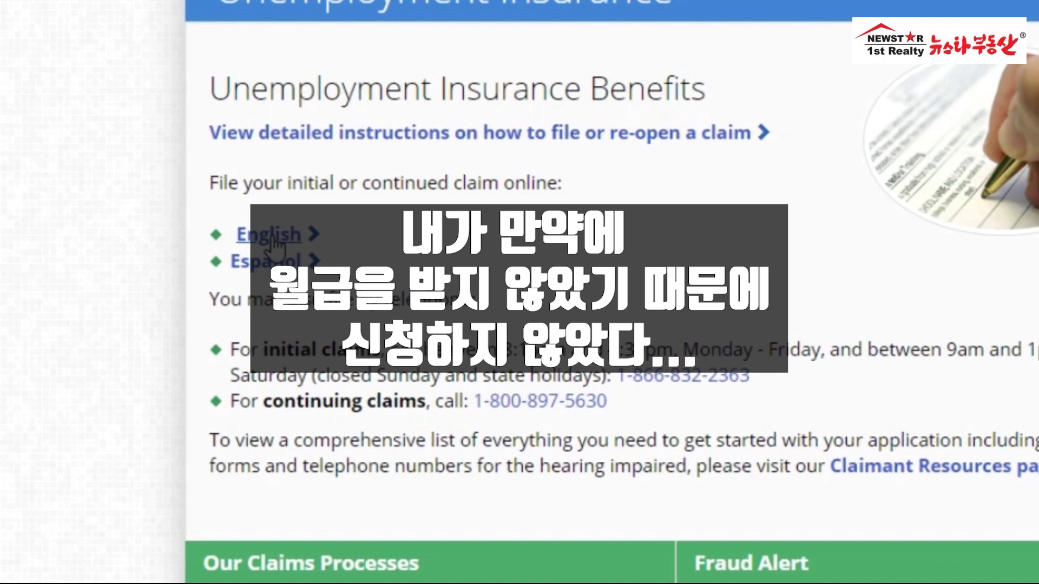
pyautogui.click(273, 242)
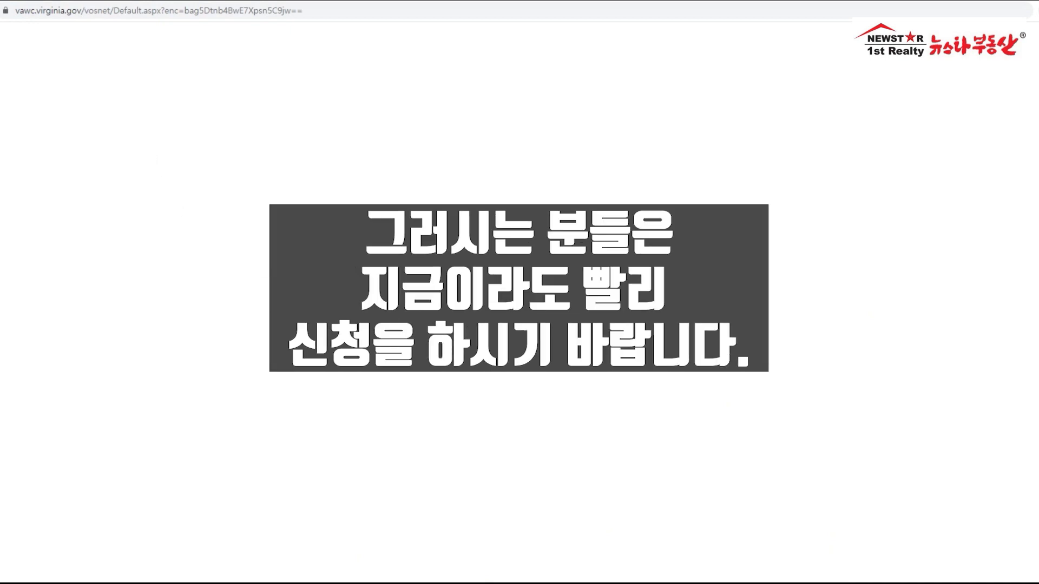
pyautogui.hotkey('alt', 'Left')
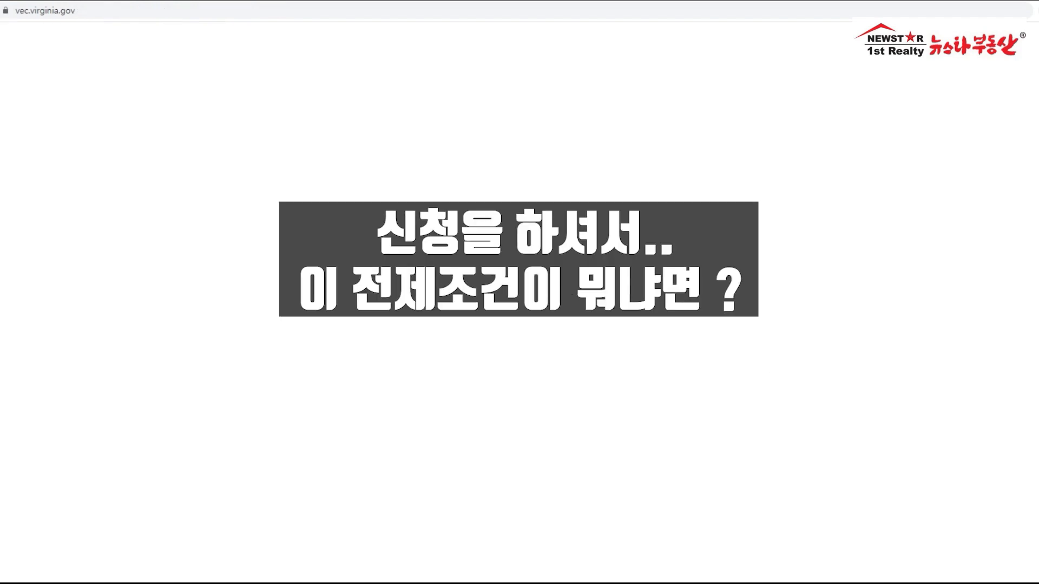
# Step: Return to the PUA page, highlight the 'unemployment insurance (UI)' requirement, and view the sample Monetary Determination
pyautogui.hotkey('alt', 'Left')
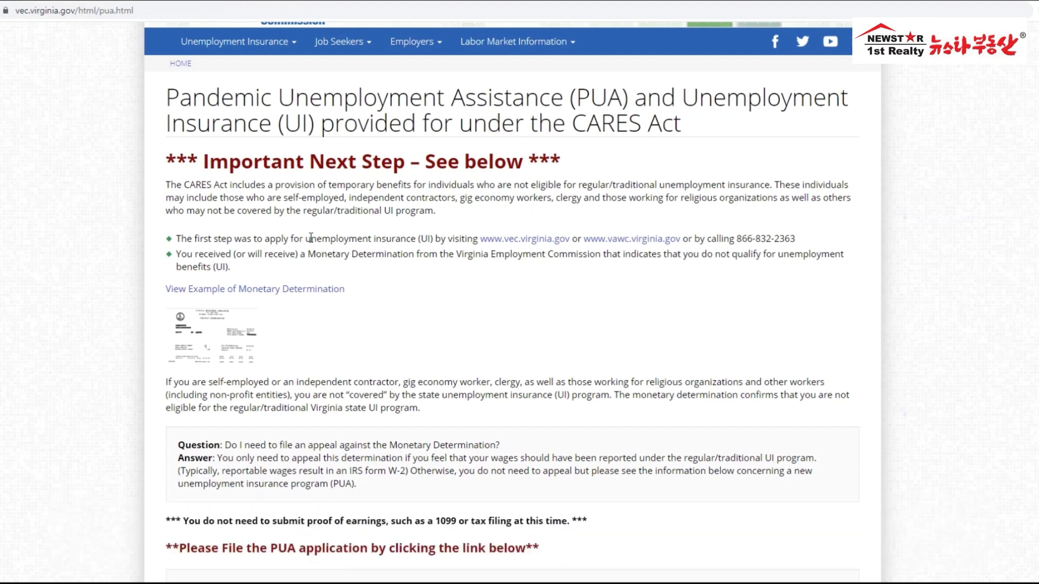
pyautogui.moveTo(306, 238); pyautogui.dragTo(438, 239)
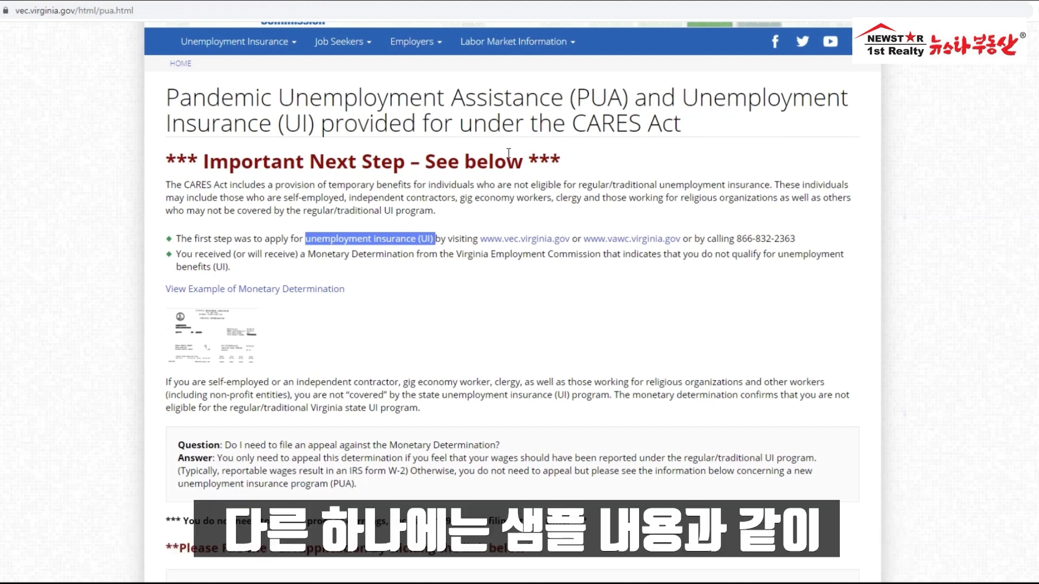
pyautogui.click(233, 329)
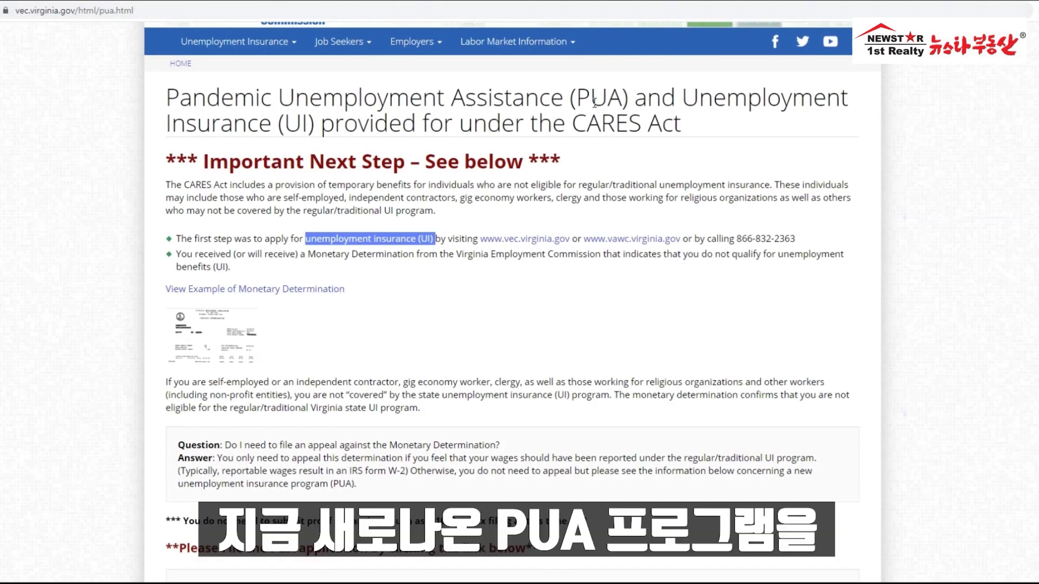
pyautogui.moveTo(624, 98); pyautogui.dragTo(165, 97)
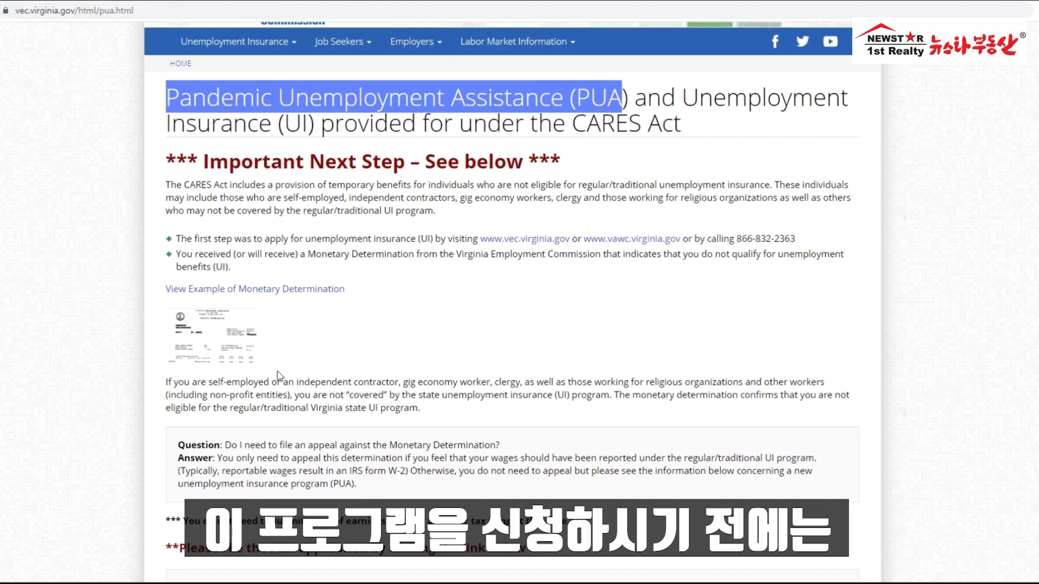
pyautogui.moveTo(431, 239); pyautogui.dragTo(311, 239)
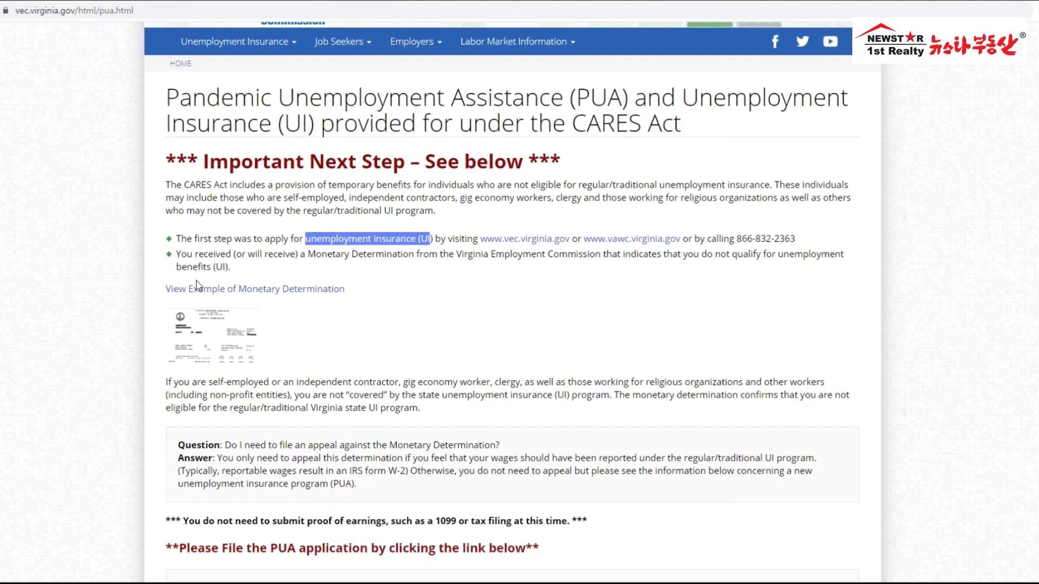
# Step: Scroll to the PUA application section and follow 'Apply Online Now' to the gov2go welcome page
pyautogui.scroll(-5, 196, 285)
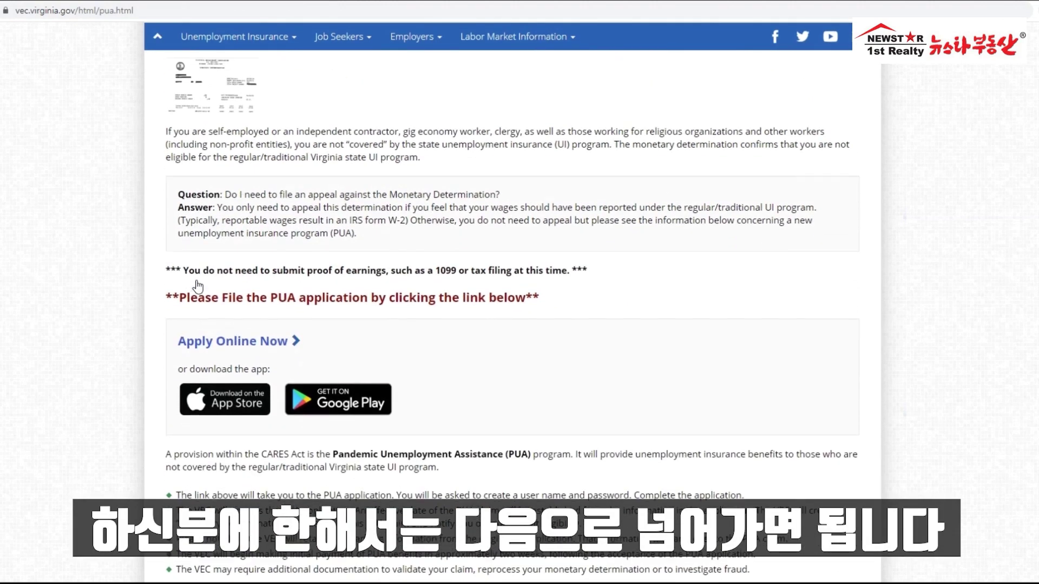
pyautogui.scroll(-1, 197, 285)
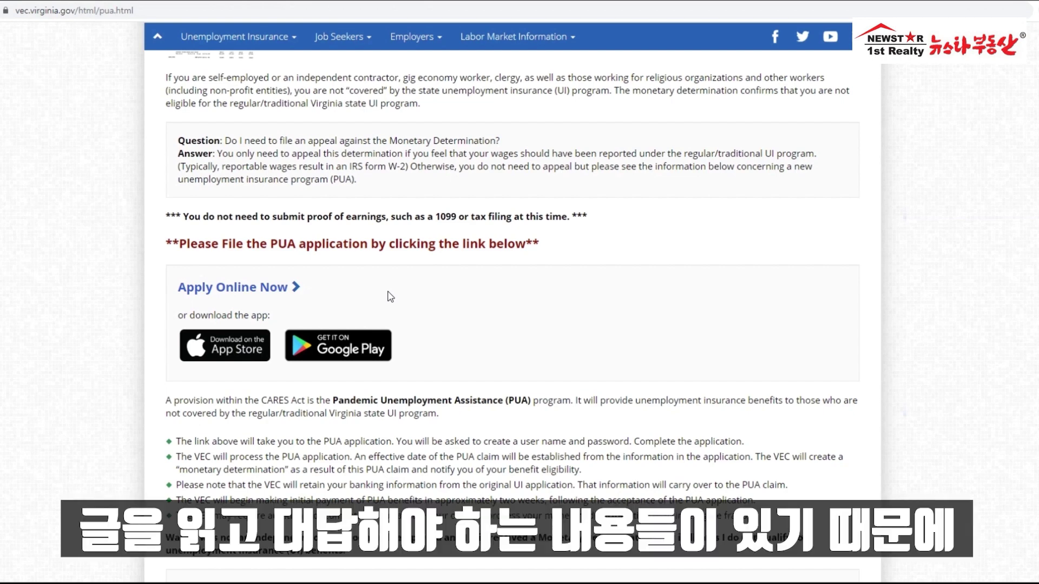
pyautogui.click(240, 292)
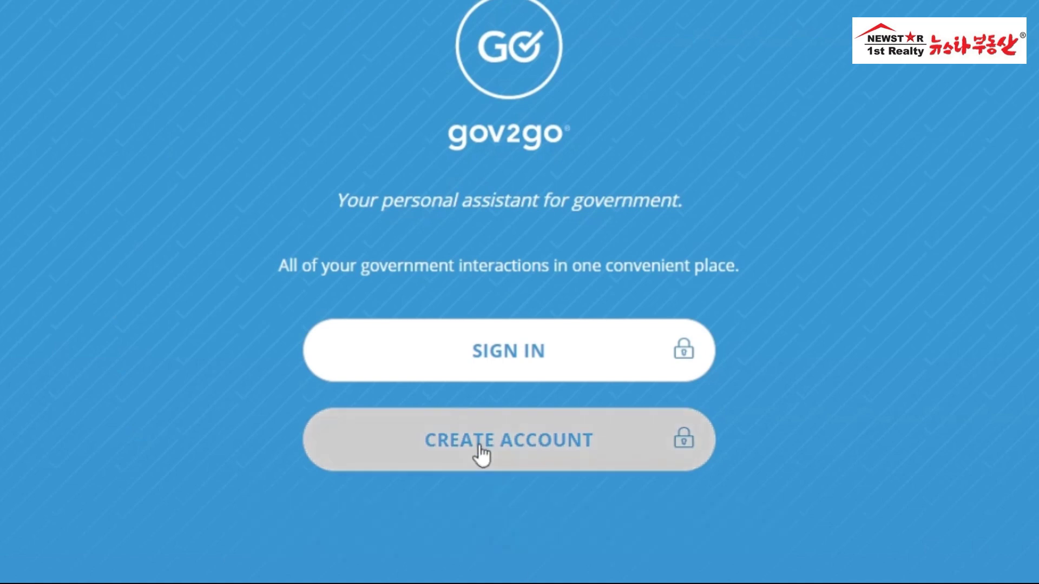
# Step: On the Create Account form, enter the account e-mail address and a password meeting all five rules
pyautogui.click(514, 444)
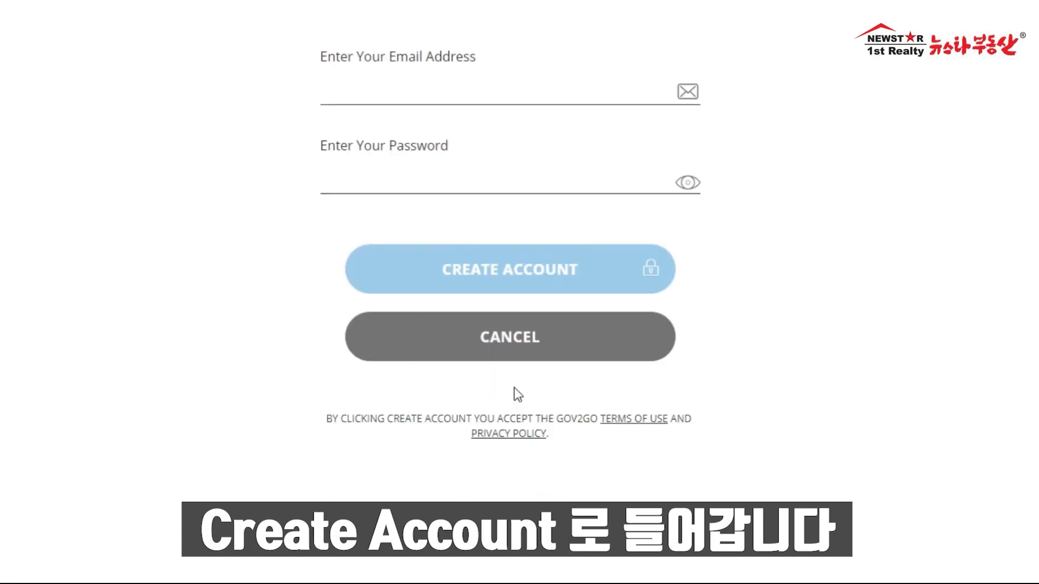
pyautogui.click(389, 93)
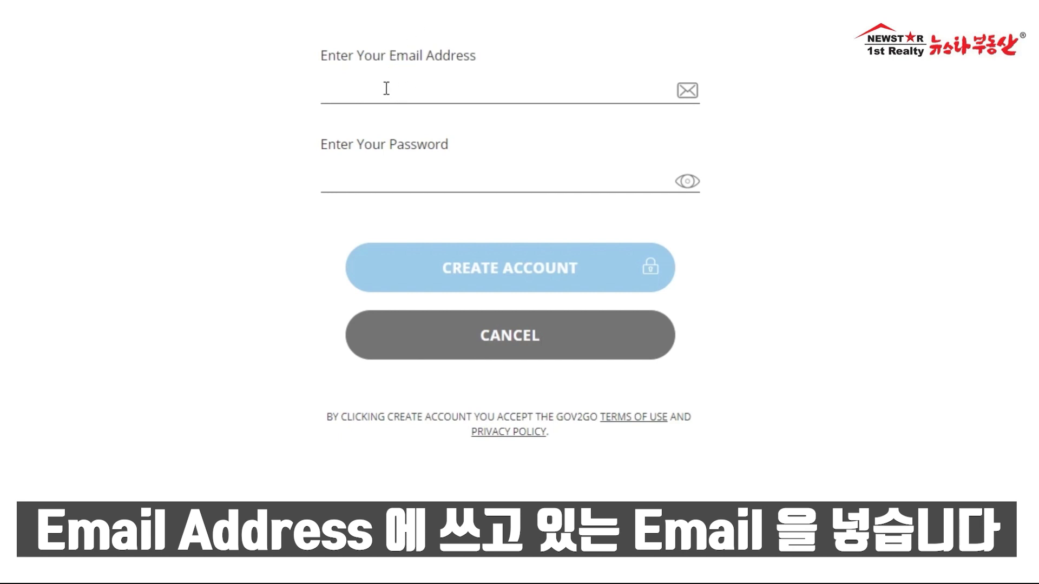
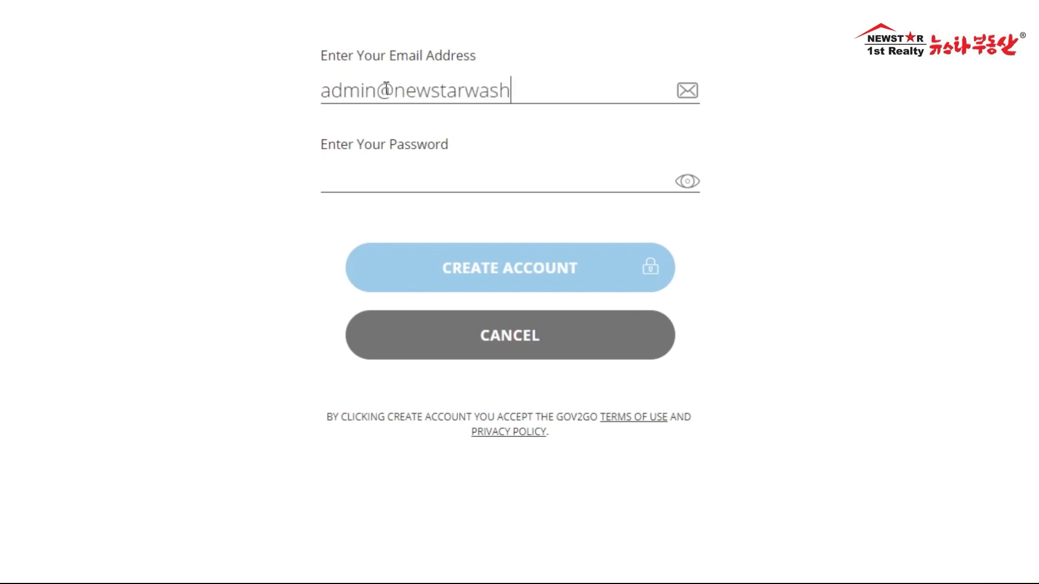
pyautogui.press('Tab')
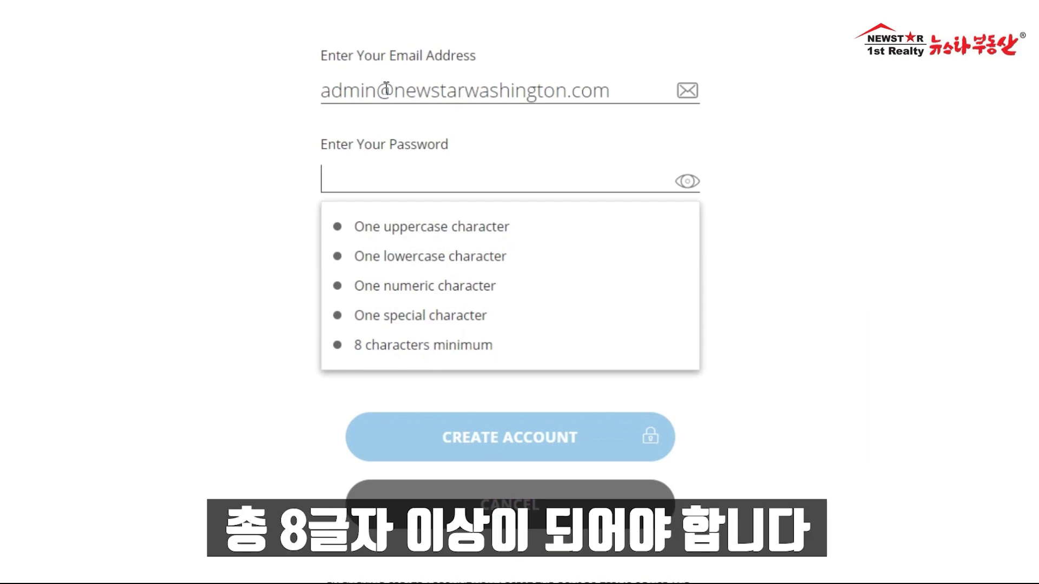
pyautogui.write('1Abcdefg')
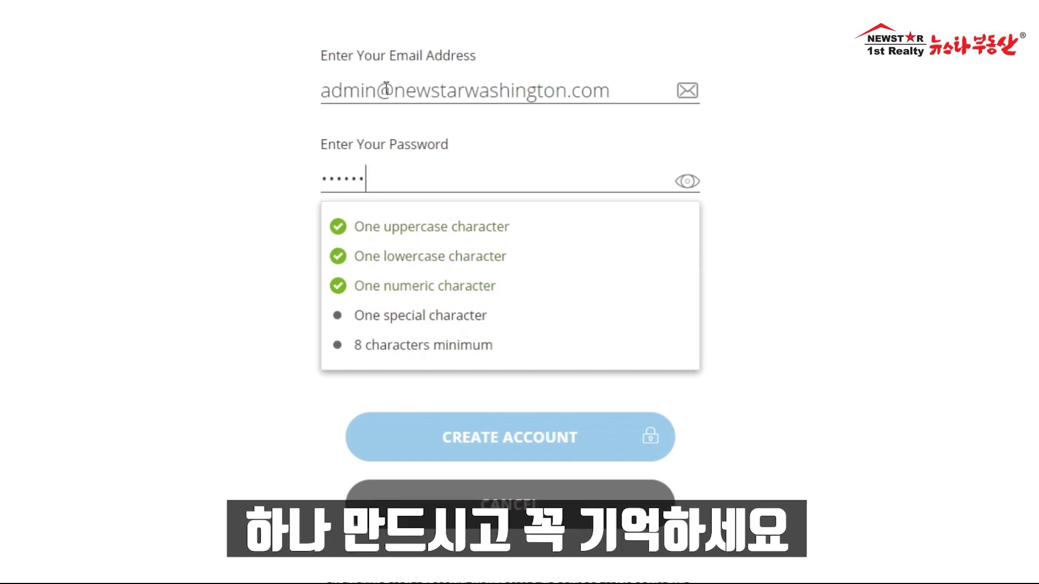
pyautogui.write('!')
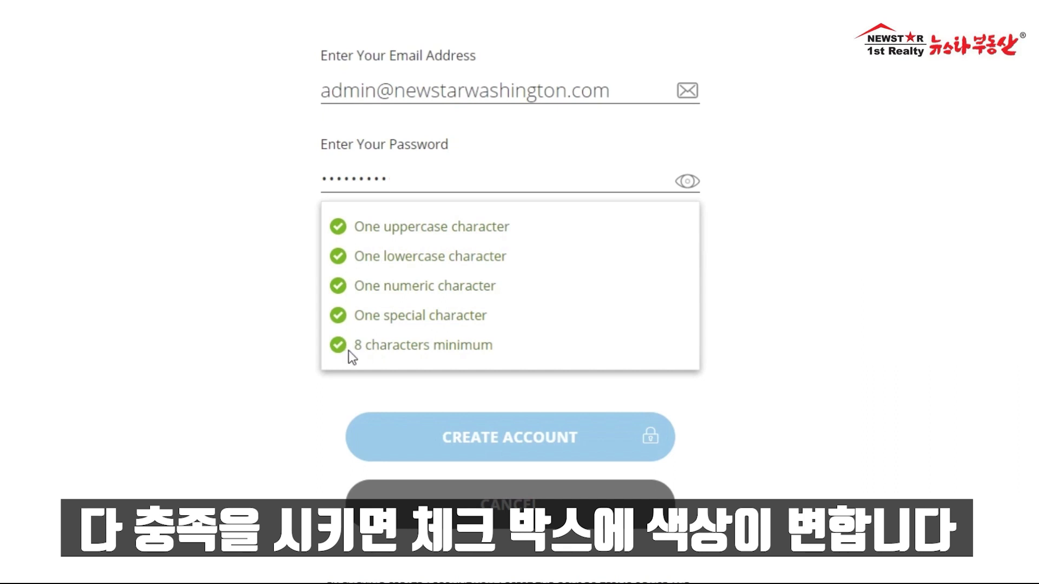
pyautogui.press('BackSpace')
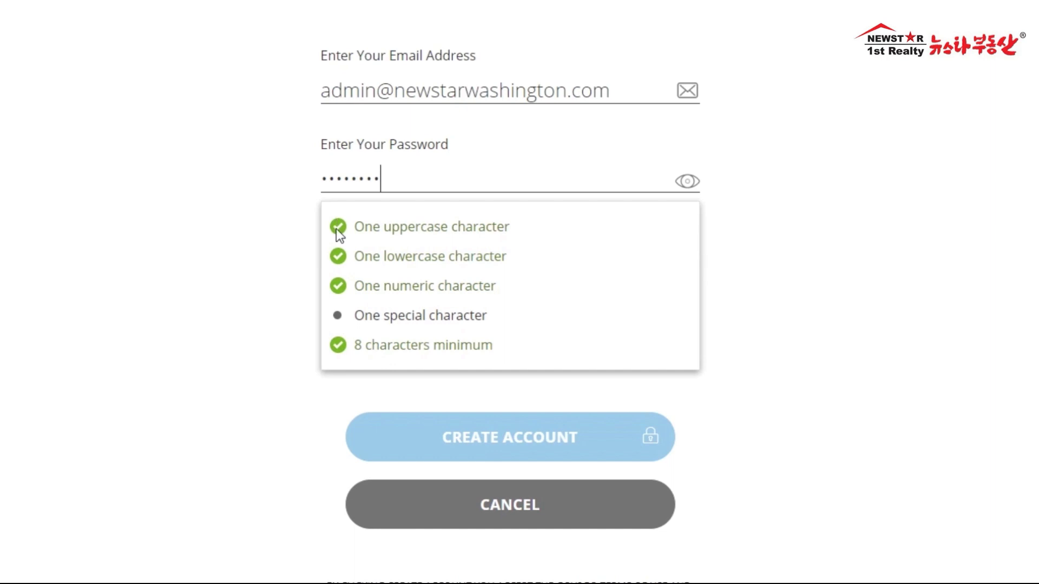
pyautogui.write('!')
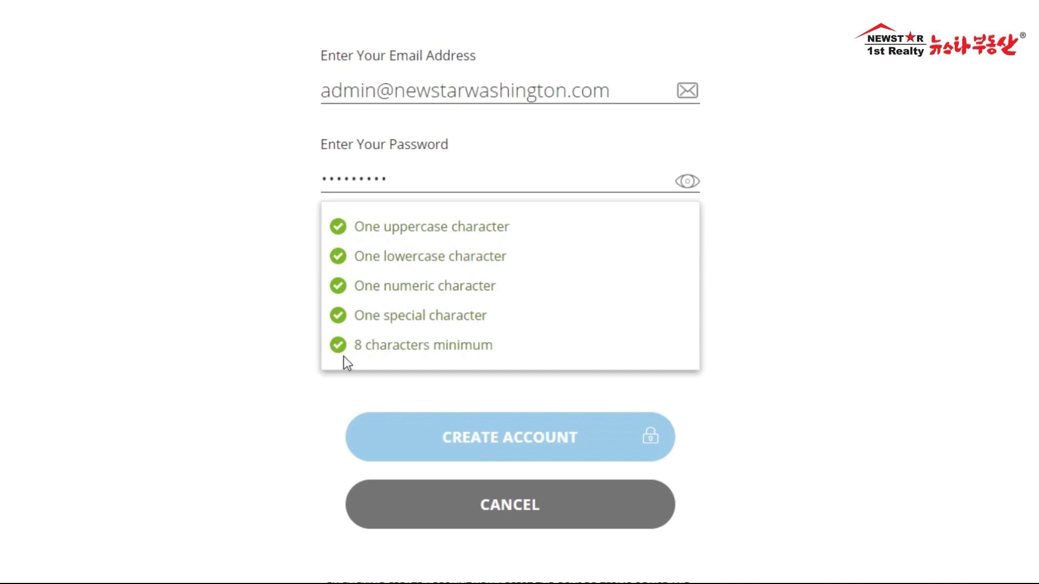
# Step: Close the password checklist and submit the new Gov2Go account
pyautogui.click(830, 347)
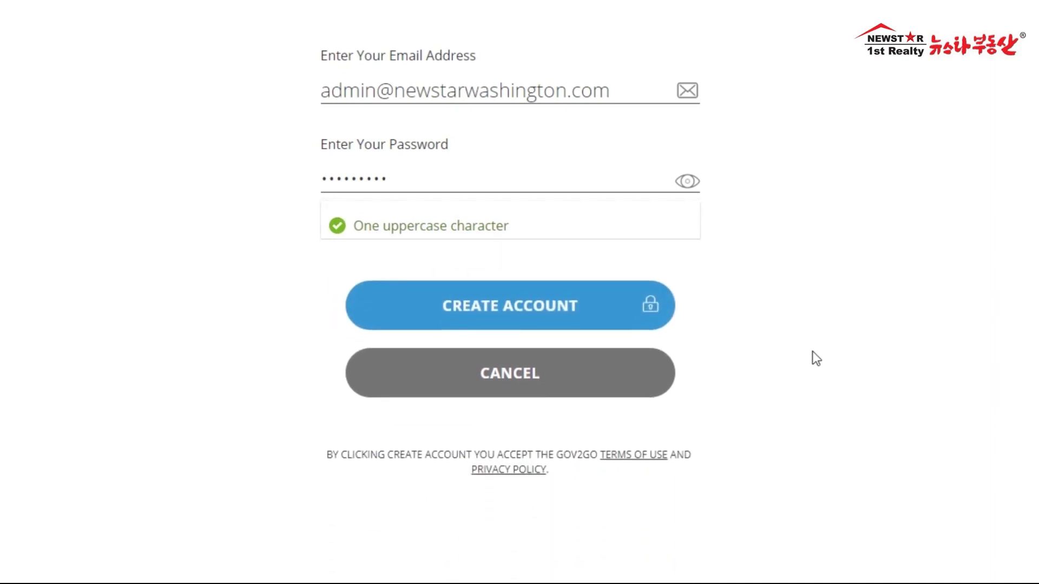
pyautogui.click(513, 270)
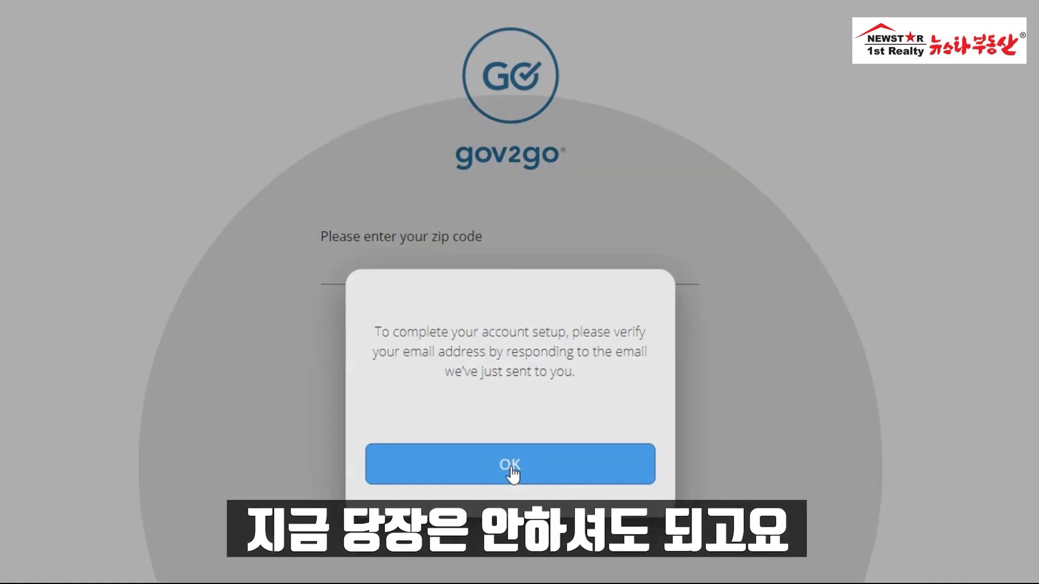
# Step: Dismiss the verification notice, submit the zip code, and confirm Fairfax County, VA as location
pyautogui.click(511, 465)
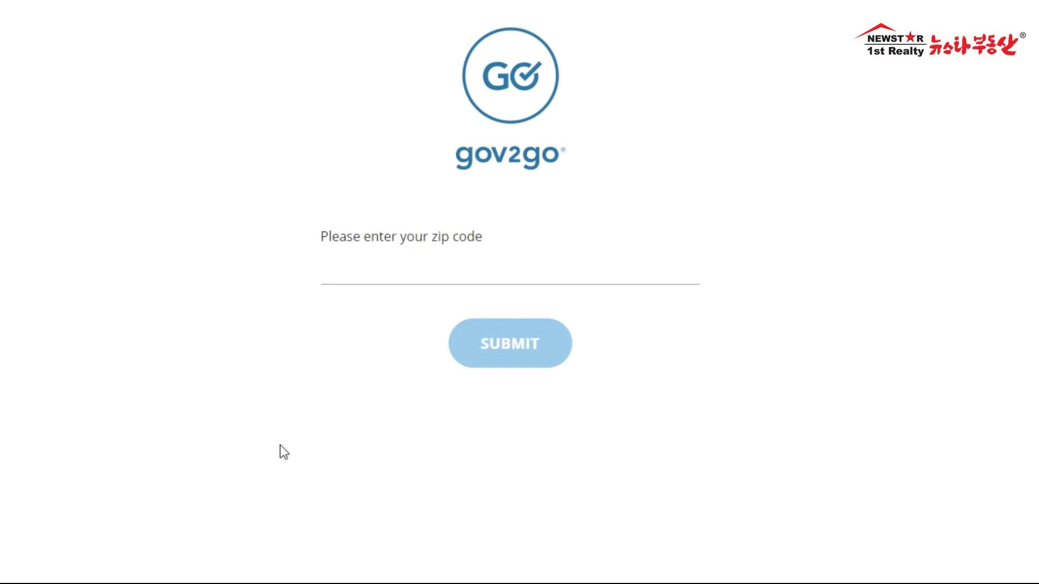
pyautogui.click(482, 267)
pyautogui.write('22003')
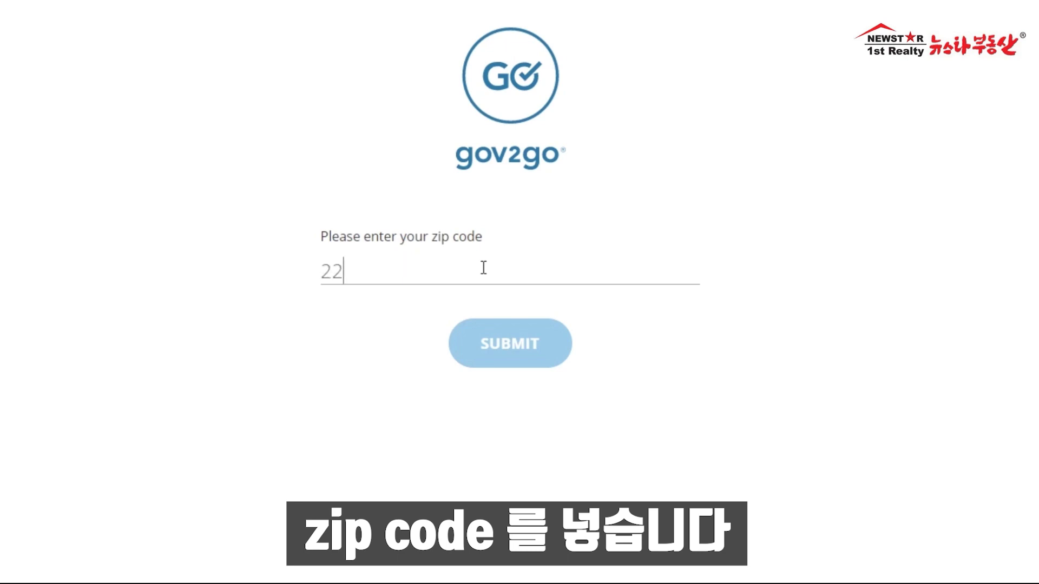
pyautogui.click(506, 353)
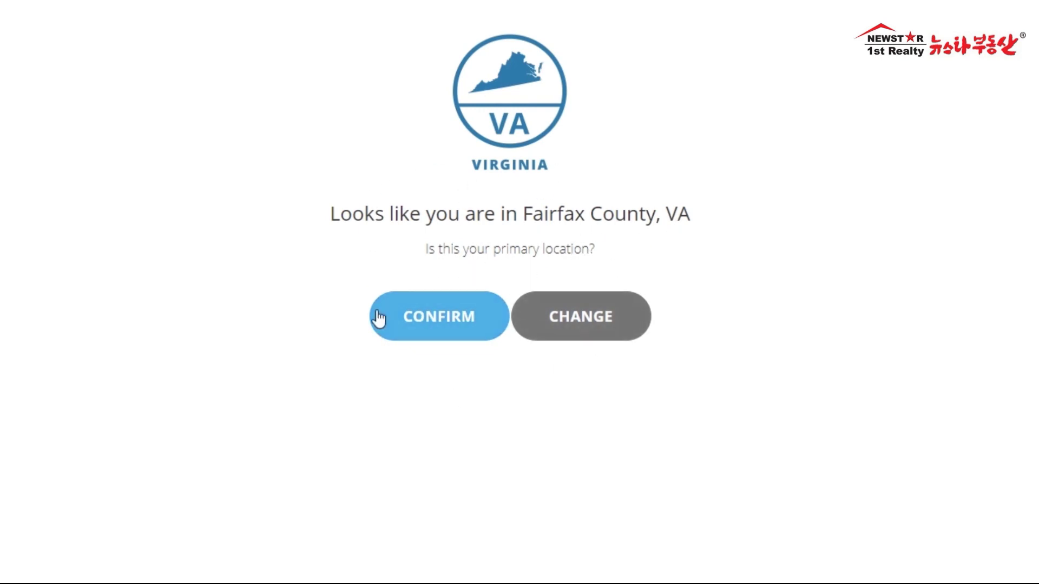
pyautogui.click(441, 319)
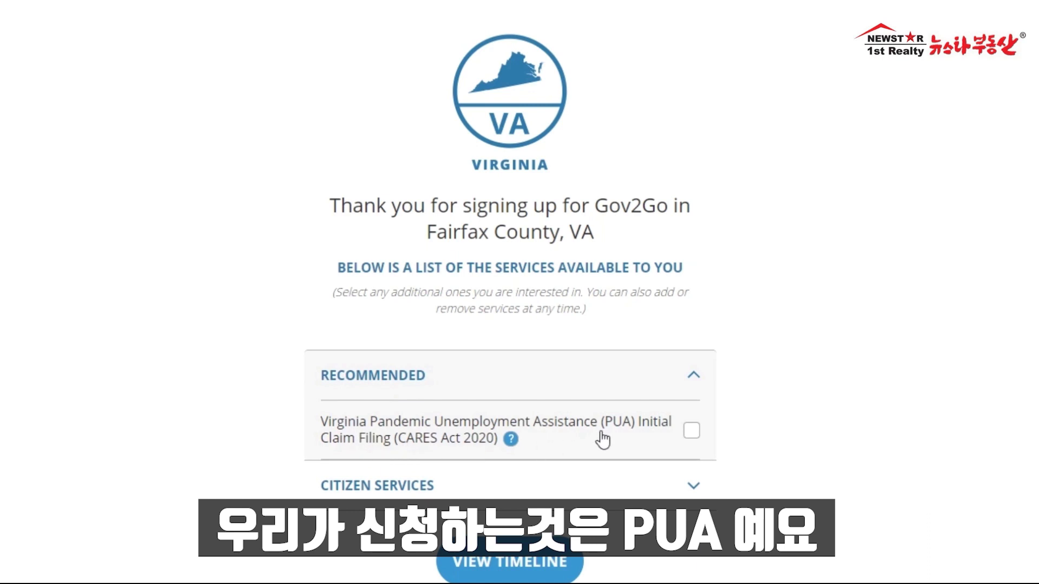
# Step: Tick the Virginia PUA Initial Claim Filing service under RECOMMENDED
pyautogui.click(692, 430)
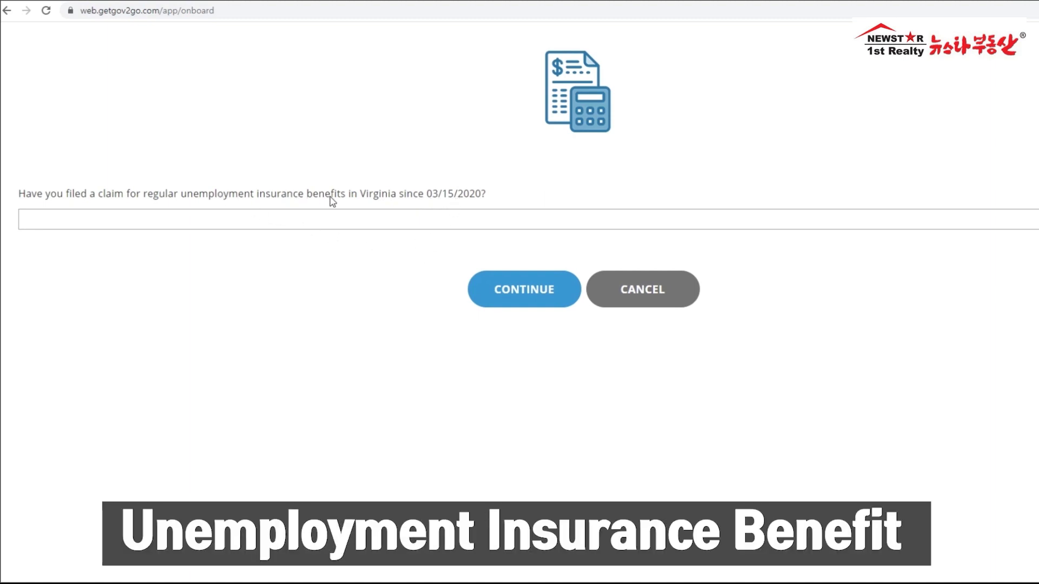
# Step: Answer Yes to the prior Virginia regular UI claim question and continue to Claimant Information
pyautogui.click(315, 228)
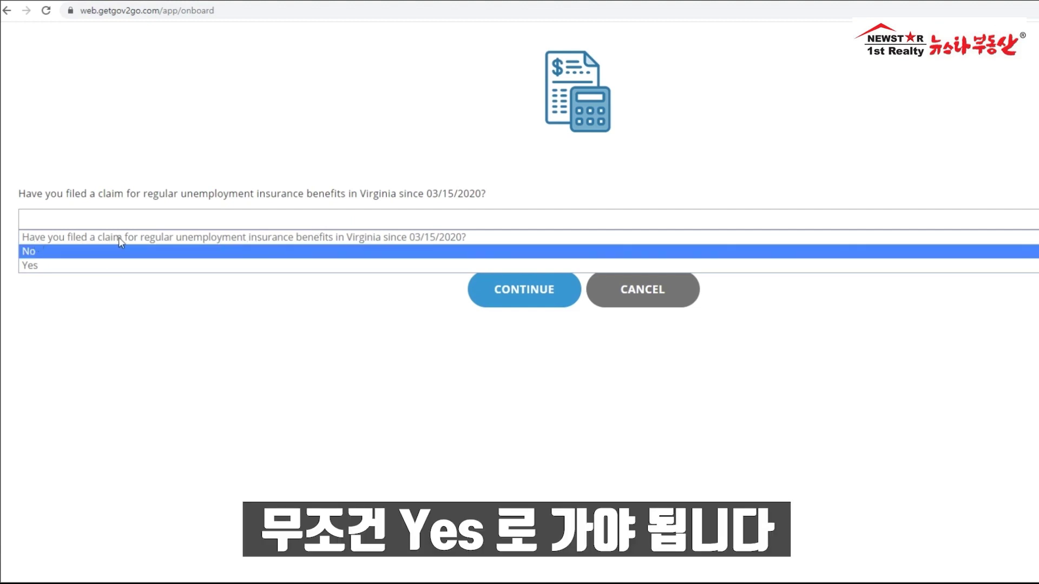
pyautogui.click(28, 266)
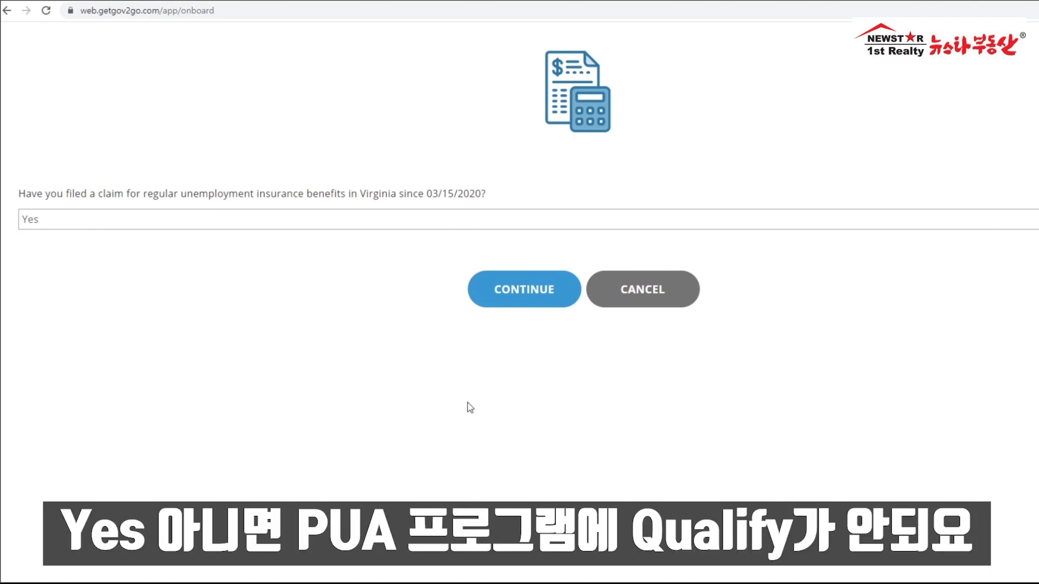
pyautogui.click(529, 296)
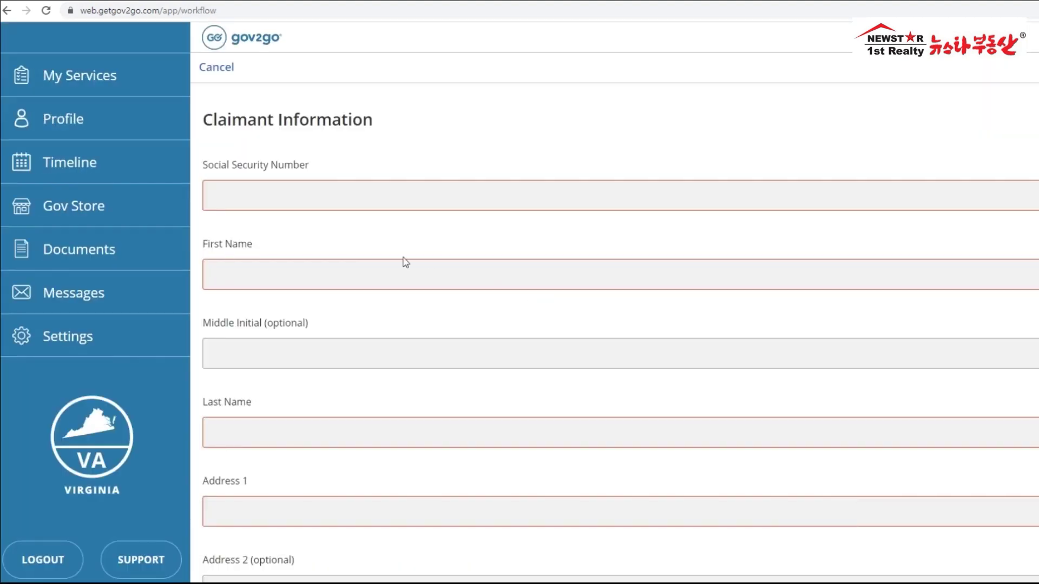
# Step: Enter the Social Security Number, first name and start of the first address line
pyautogui.click(323, 198)
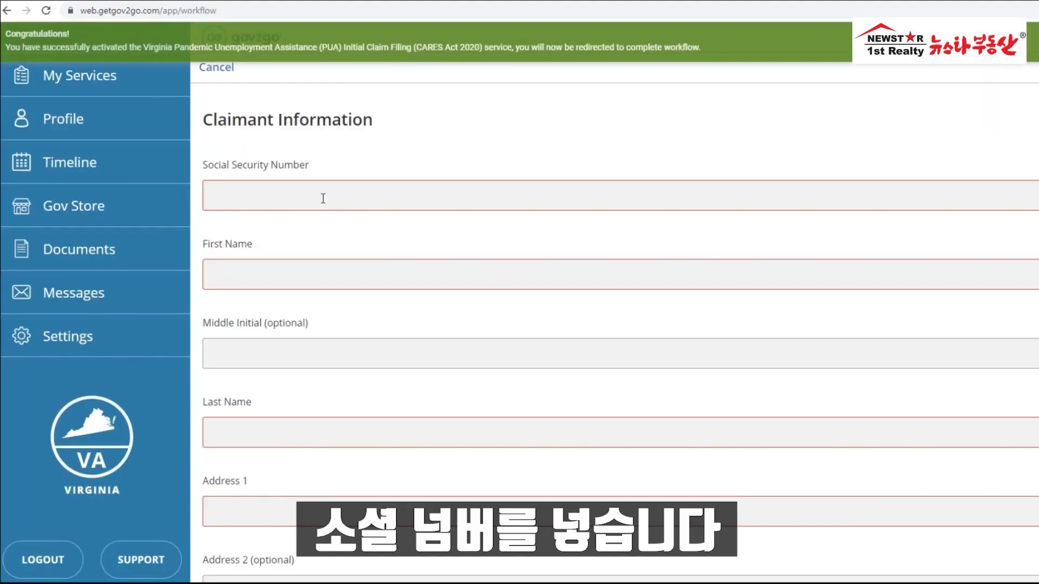
pyautogui.write('123456789')
pyautogui.press('Tab')
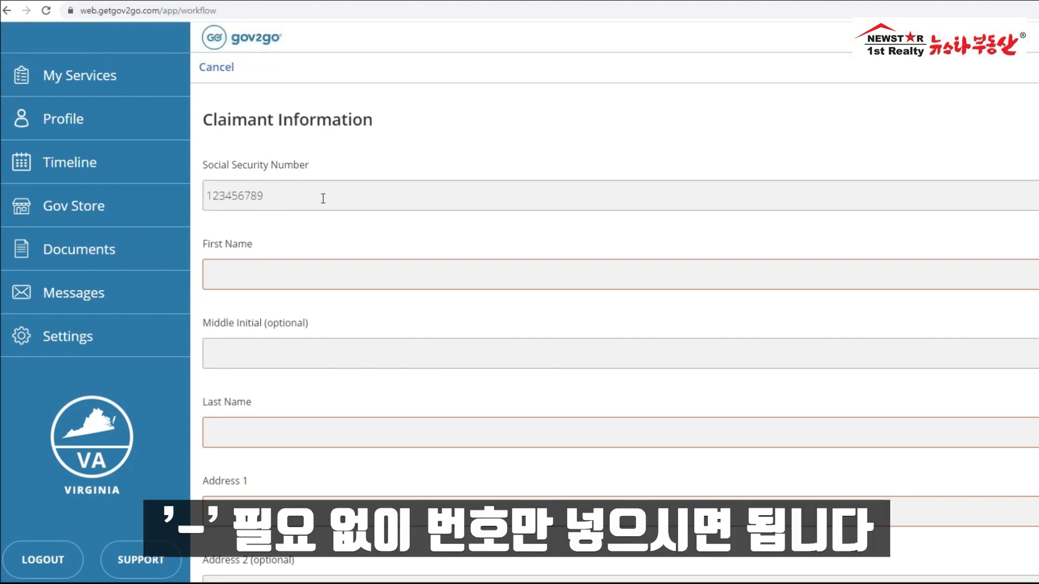
pyautogui.write('edward')
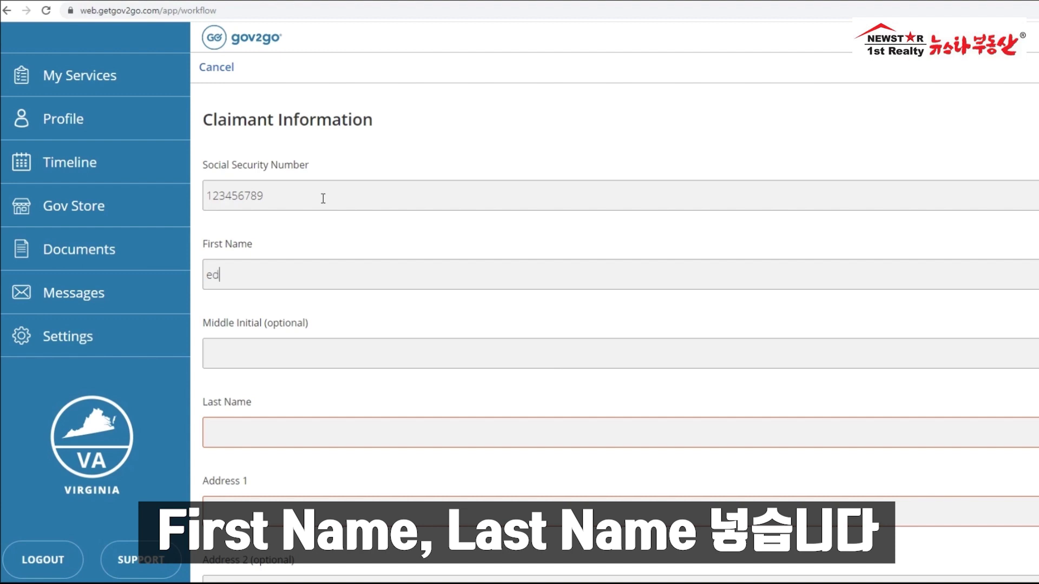
pyautogui.write('oh')
pyautogui.press('Tab')
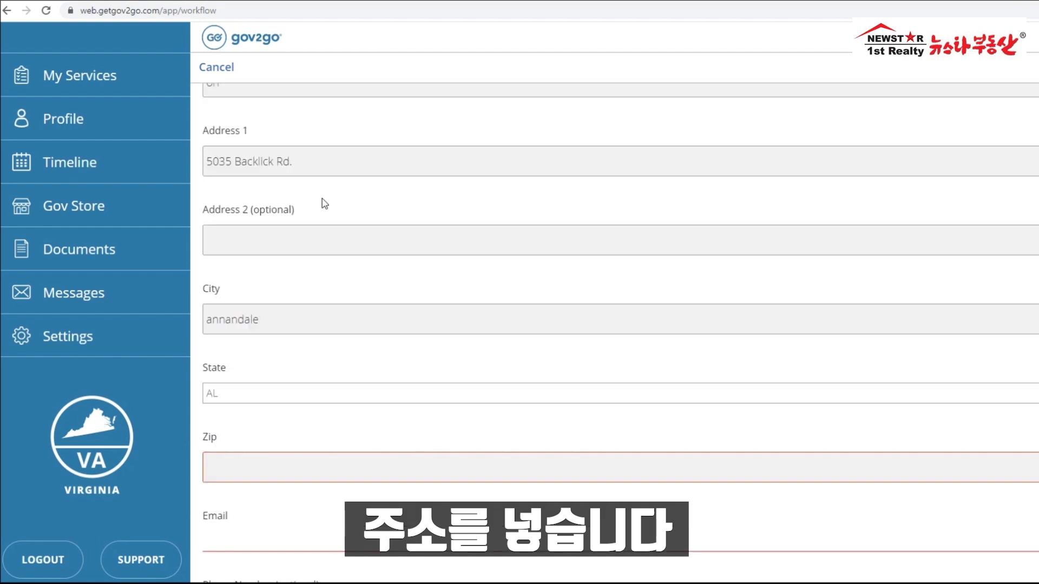
pyautogui.press('v')
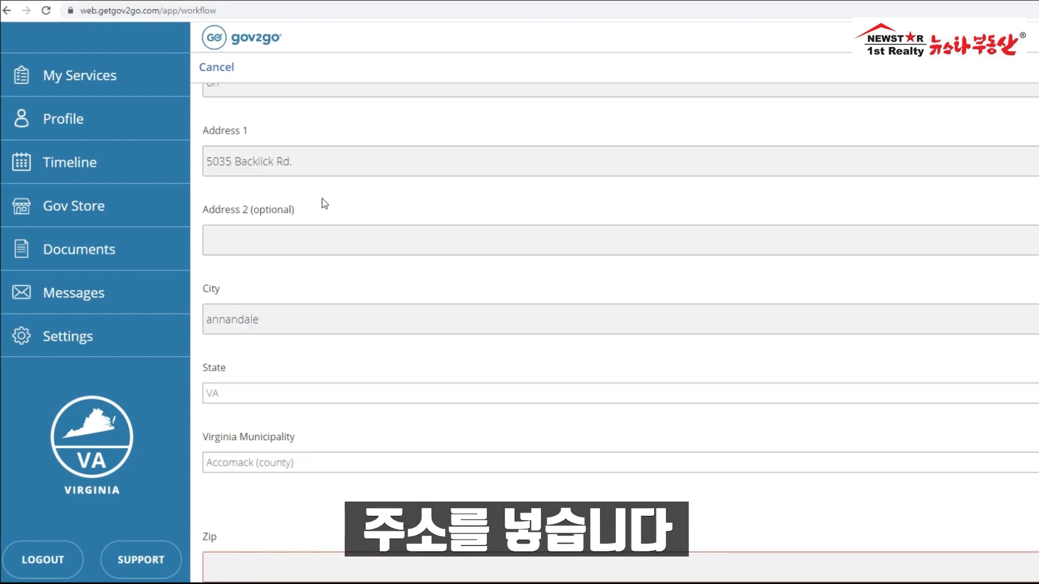
# Step: Set the Virginia municipality to Fairfax (county)
pyautogui.scroll(-1, 336, 318)
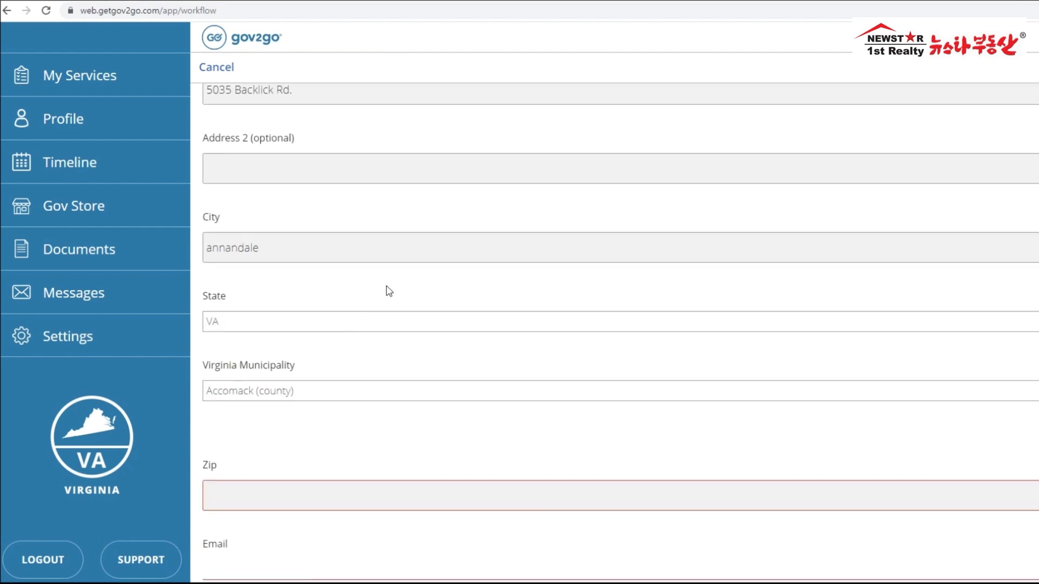
pyautogui.click(377, 392)
pyautogui.click(346, 440)
pyautogui.click(323, 395)
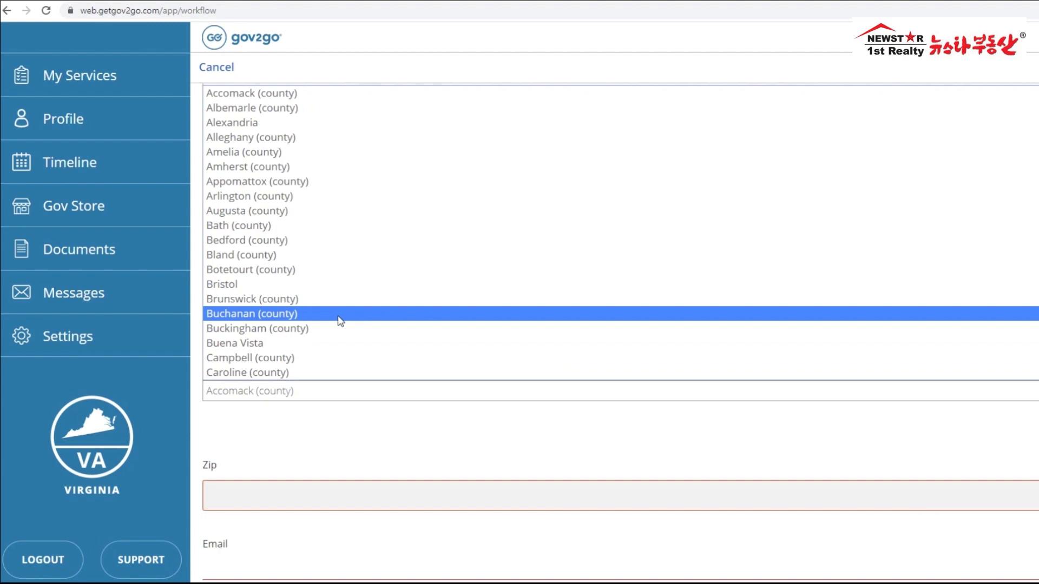
pyautogui.scroll(-18, 339, 313)
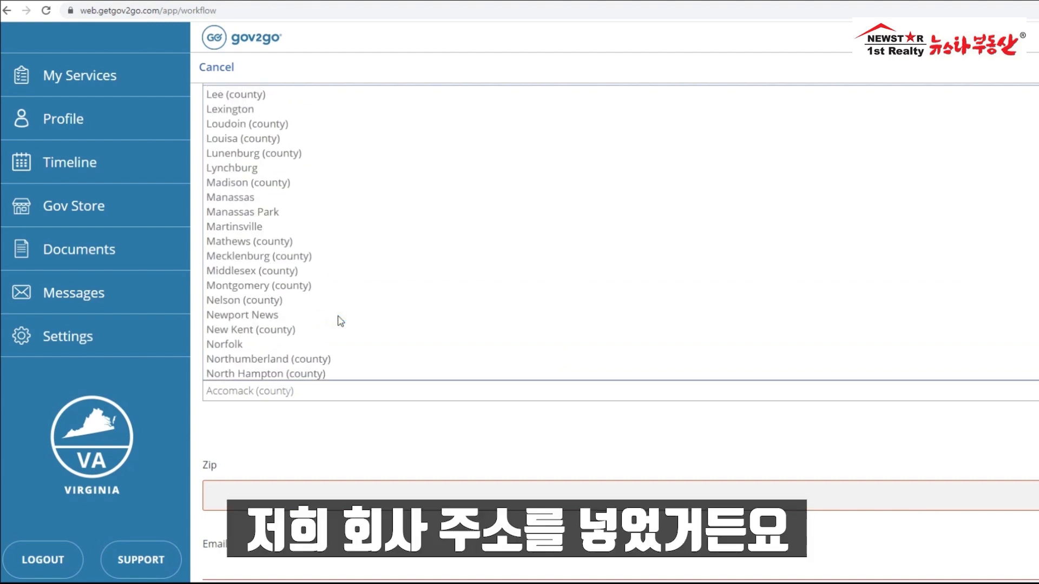
pyautogui.scroll(5, 341, 321)
pyautogui.scroll(-5, 340, 321)
pyautogui.scroll(5, 340, 322)
pyautogui.write('fairfax')
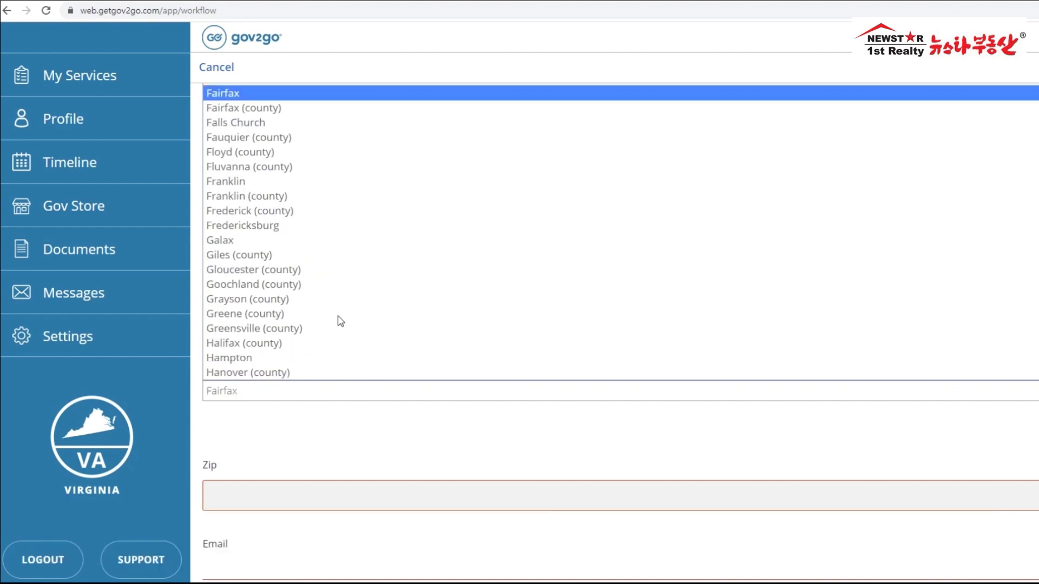
pyautogui.click(240, 111)
# Step: Fill in the zip code, paste the e-mail address, enter the phone number, and continue
pyautogui.click(294, 498)
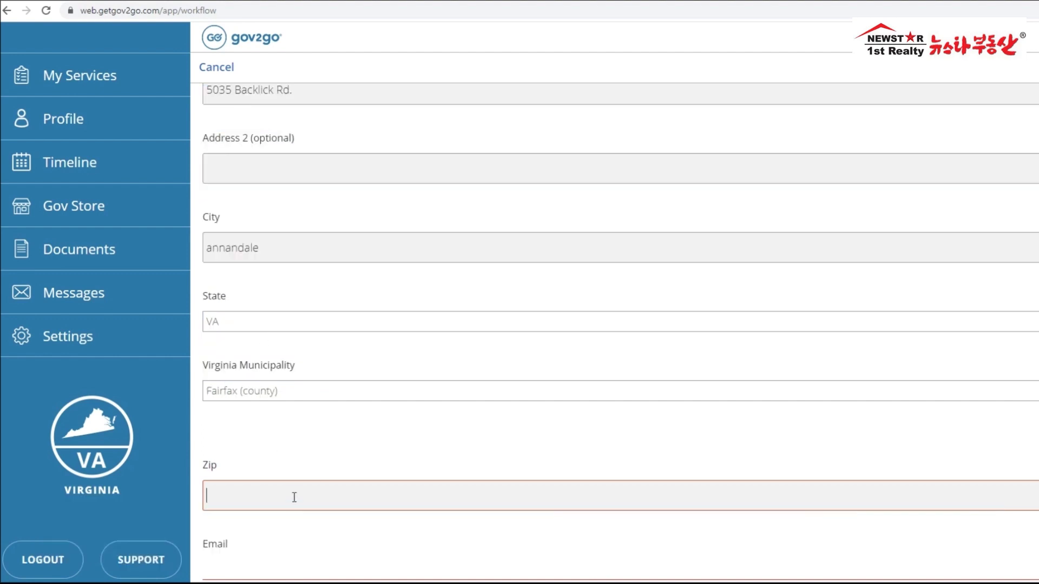
pyautogui.write('22003')
pyautogui.scroll(-3, 334, 484)
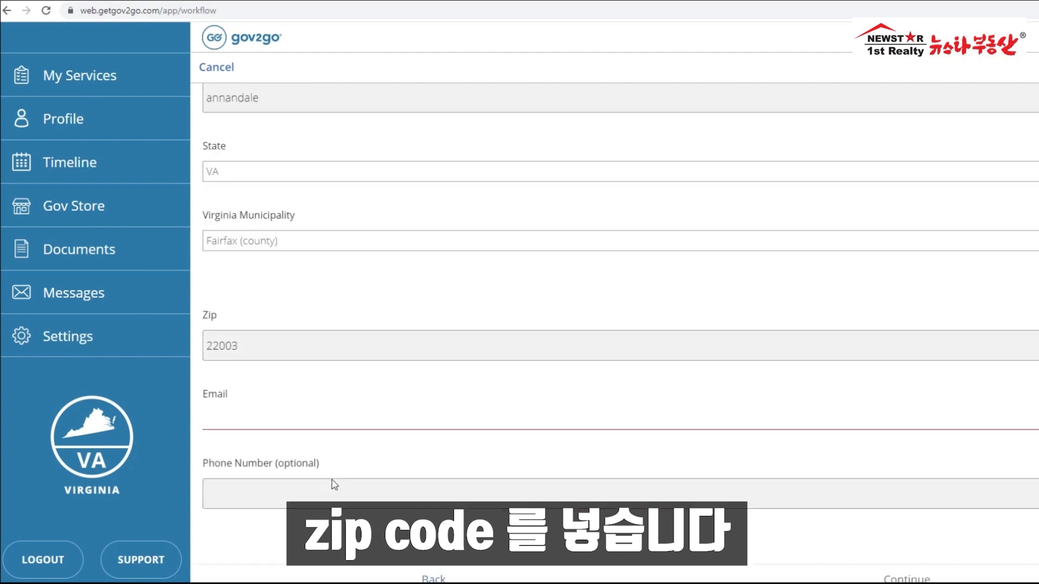
pyautogui.click(276, 405)
pyautogui.hotkey('ctrl', 'v')
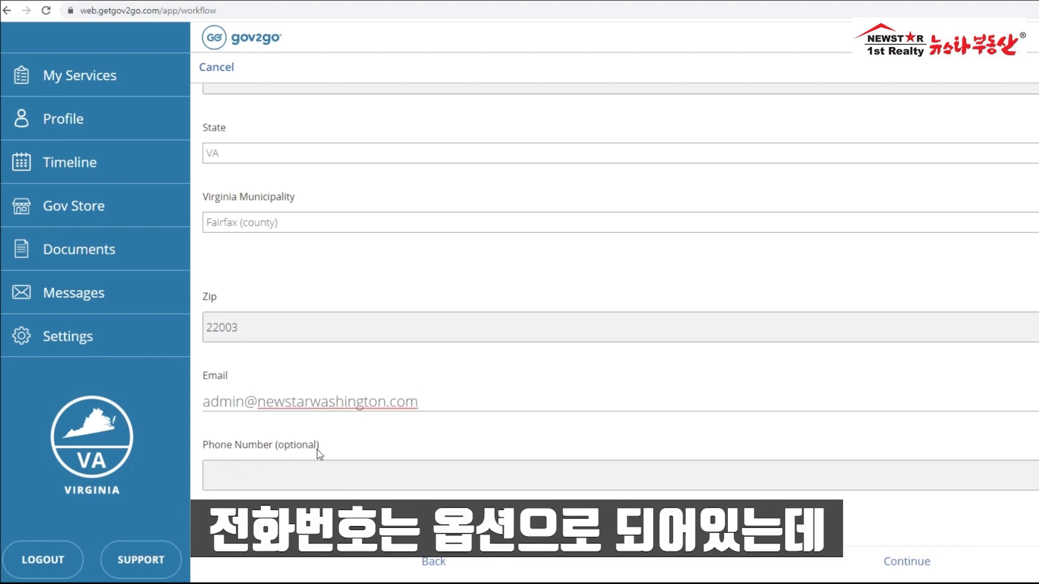
pyautogui.click(316, 477)
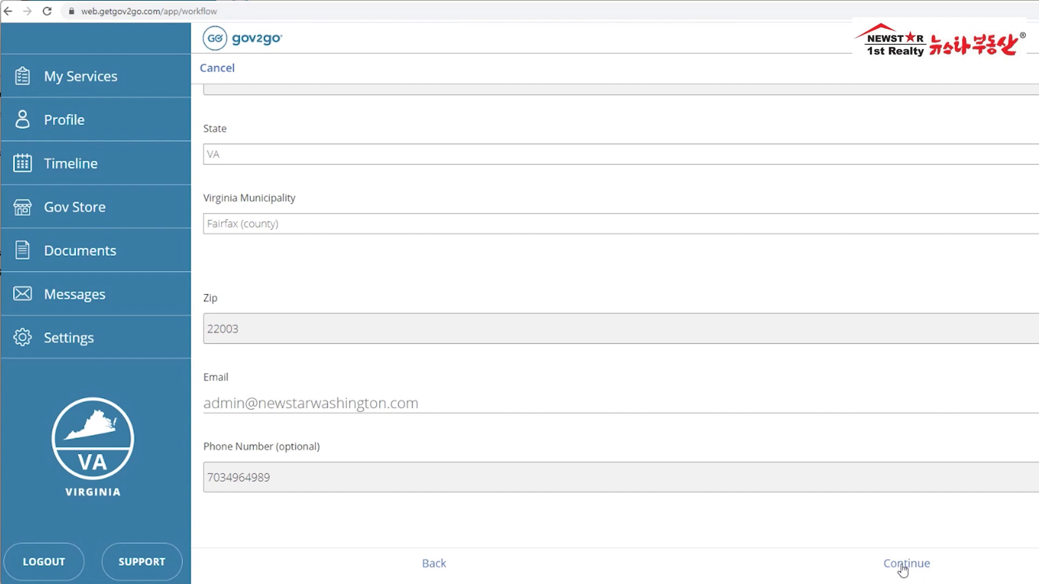
pyautogui.click(903, 568)
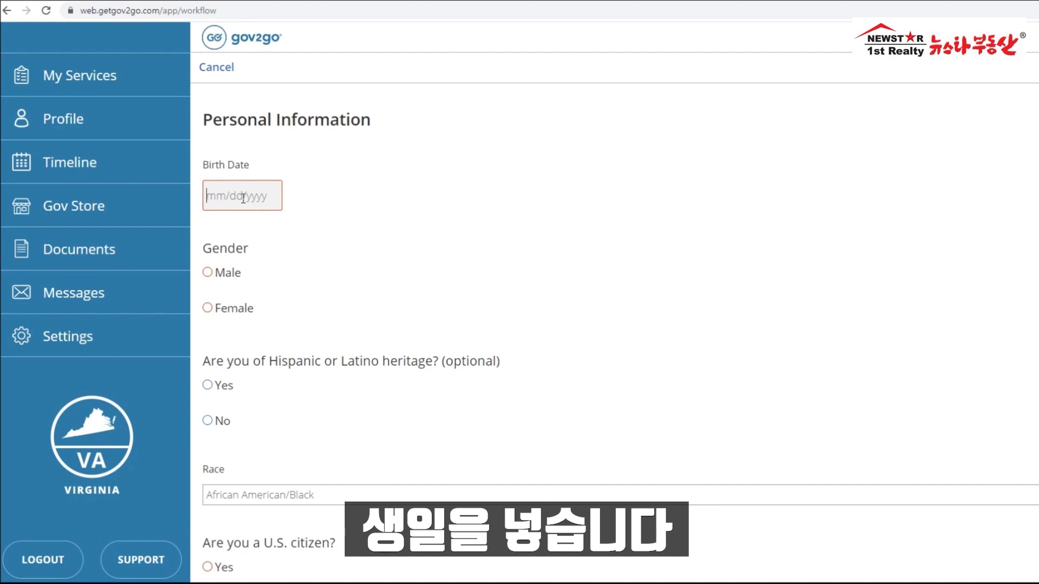
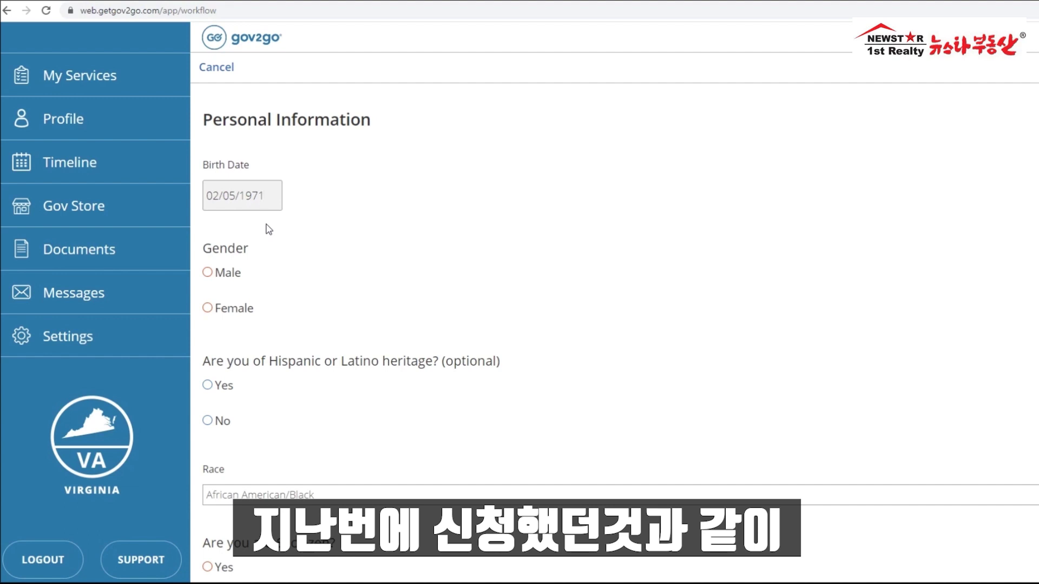
# Step: Enter the birth date and set gender to Male
pyautogui.moveTo(213, 196); pyautogui.dragTo(206, 196)
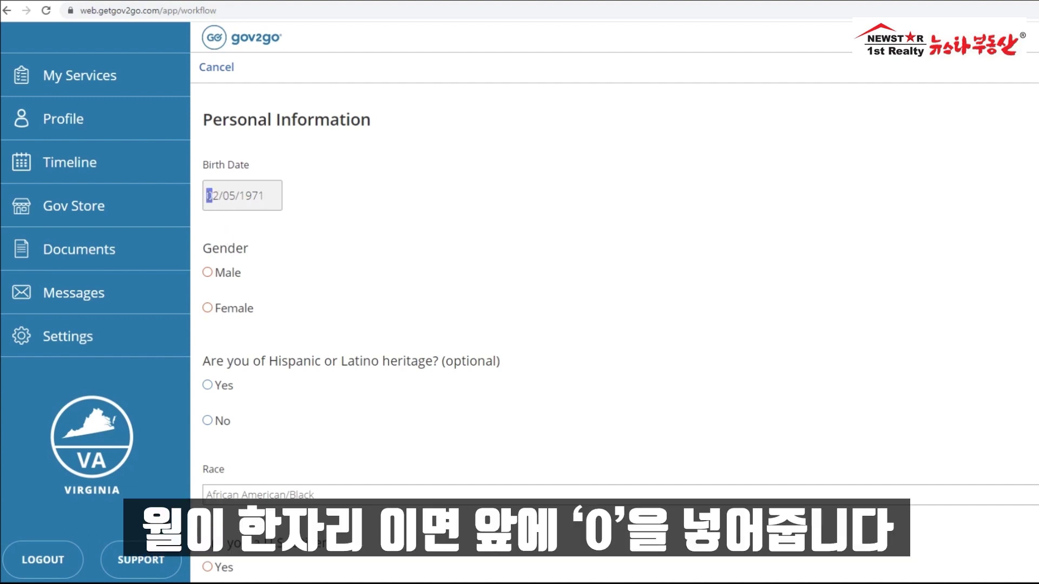
pyautogui.click(307, 259)
pyautogui.click(209, 273)
# Step: Answer No to Hispanic heritage, choose Asian as race, and answer No to U.S. citizenship
pyautogui.scroll(-1, 222, 268)
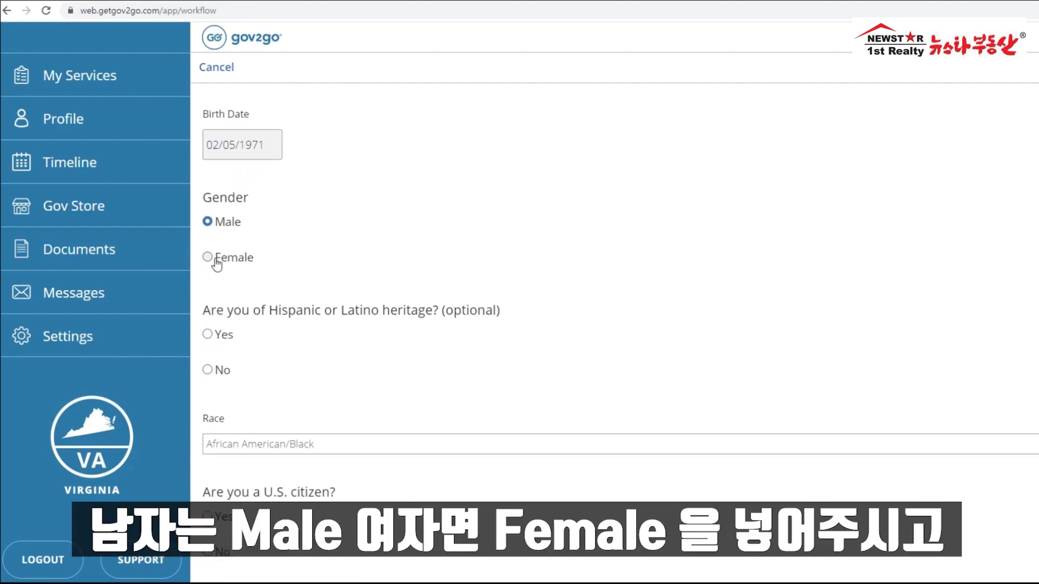
pyautogui.scroll(-1, 322, 250)
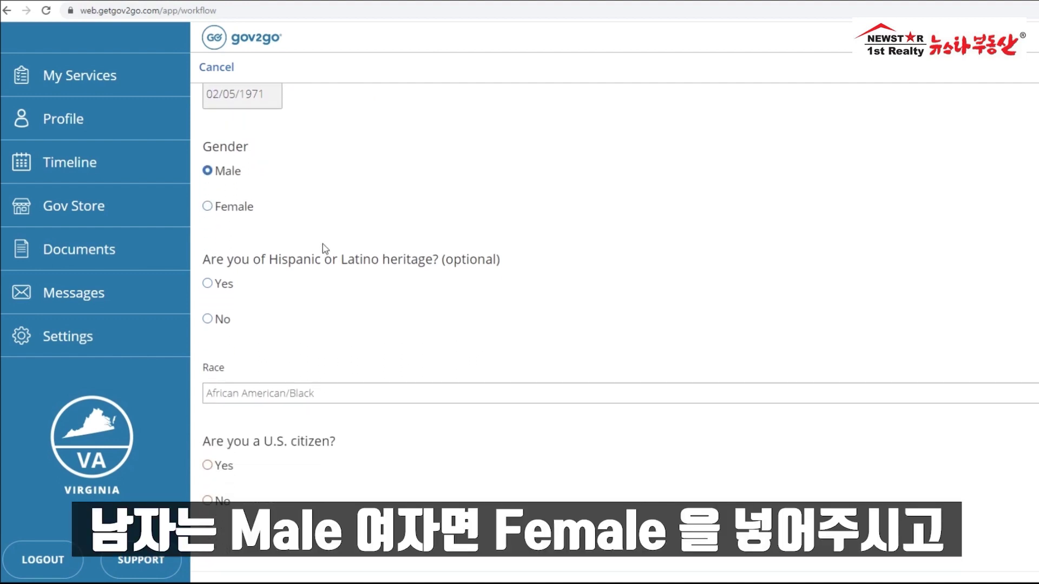
pyautogui.click(208, 309)
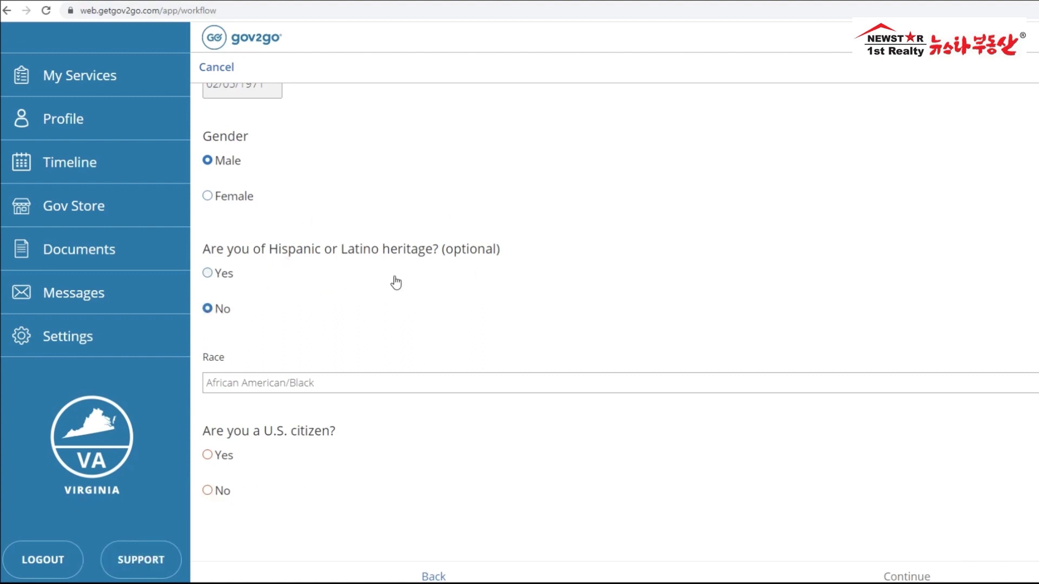
pyautogui.scroll(-1, 396, 282)
pyautogui.click(240, 372)
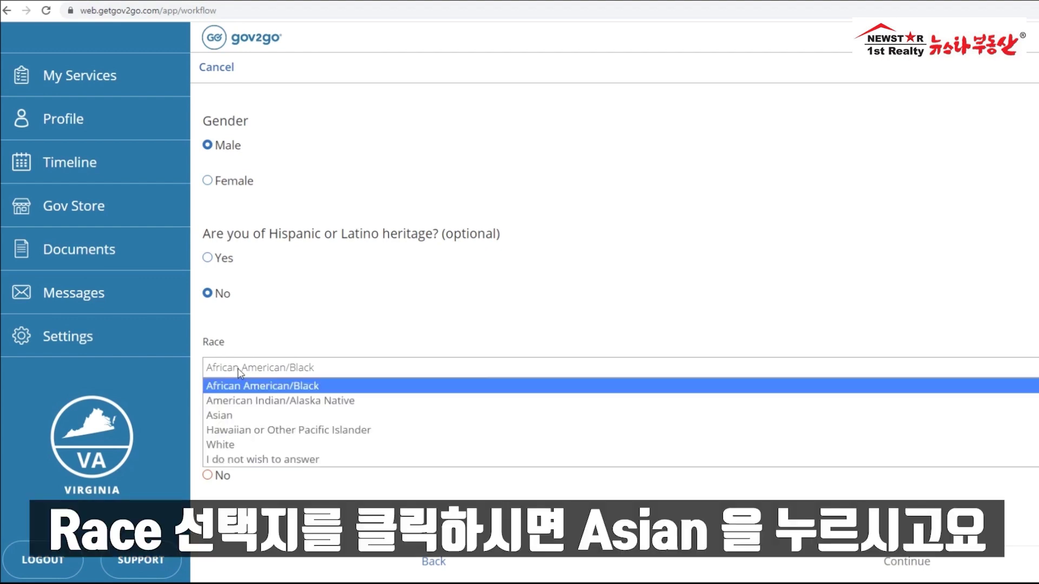
pyautogui.click(230, 415)
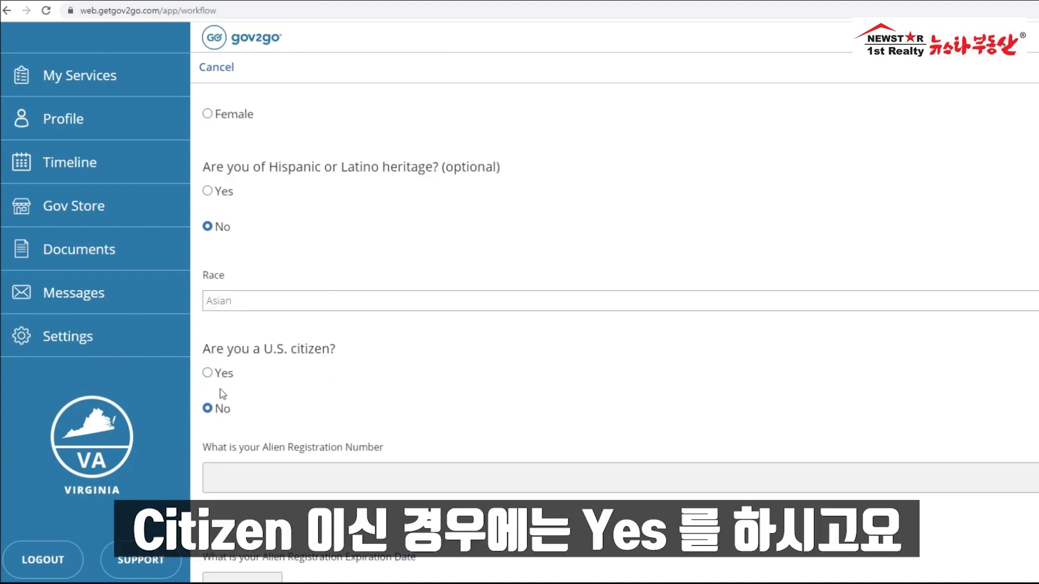
pyautogui.click(210, 375)
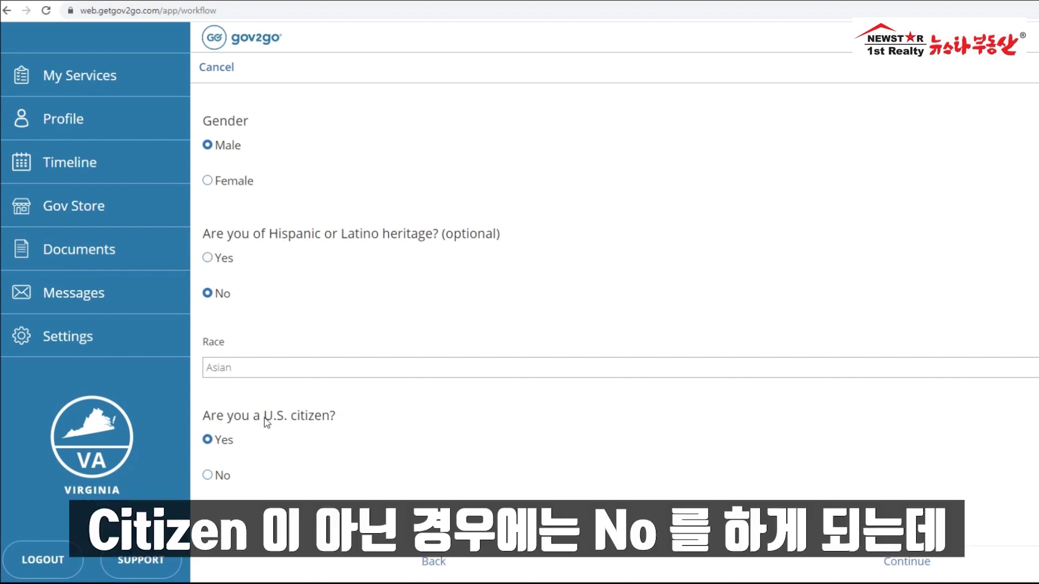
pyautogui.click(208, 477)
pyautogui.scroll(-2, 355, 328)
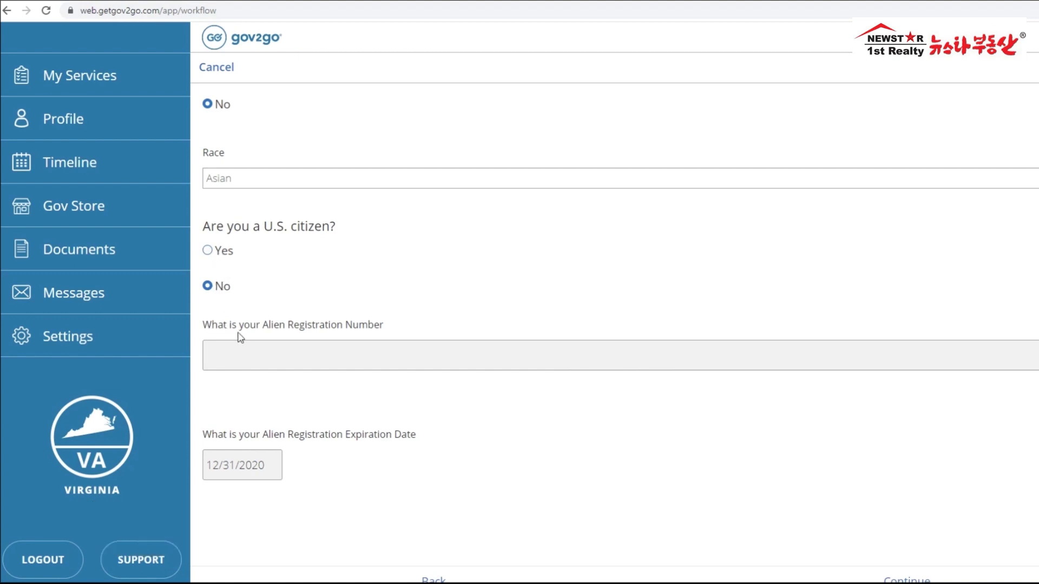
pyautogui.moveTo(269, 329)
pyautogui.mouseDown()
pyautogui.moveTo(391, 329)
pyautogui.moveTo(262, 330)
pyautogui.mouseUp()
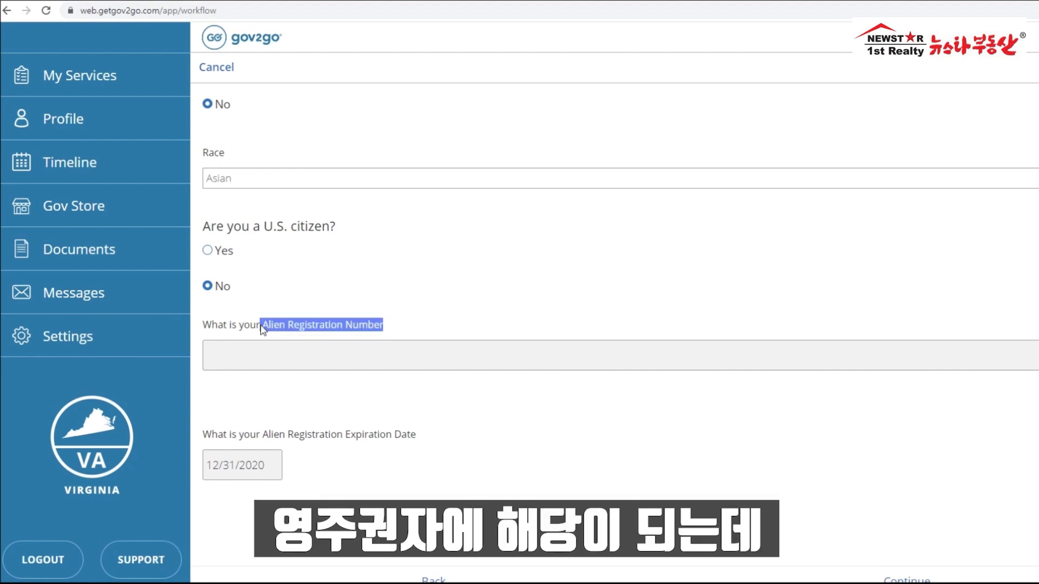
pyautogui.click(284, 355)
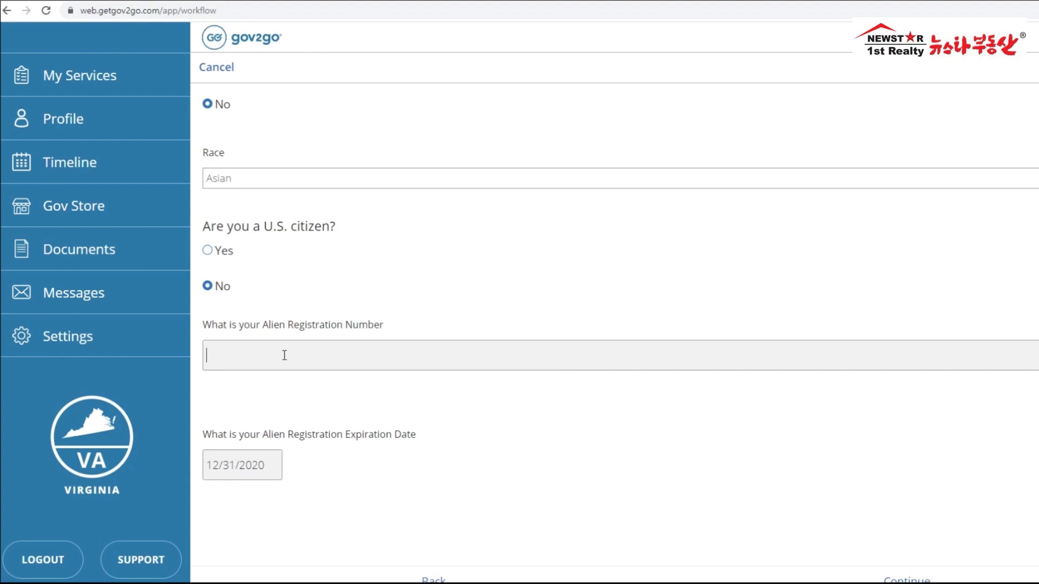
pyautogui.moveTo(274, 465); pyautogui.dragTo(168, 466)
pyautogui.click(274, 468)
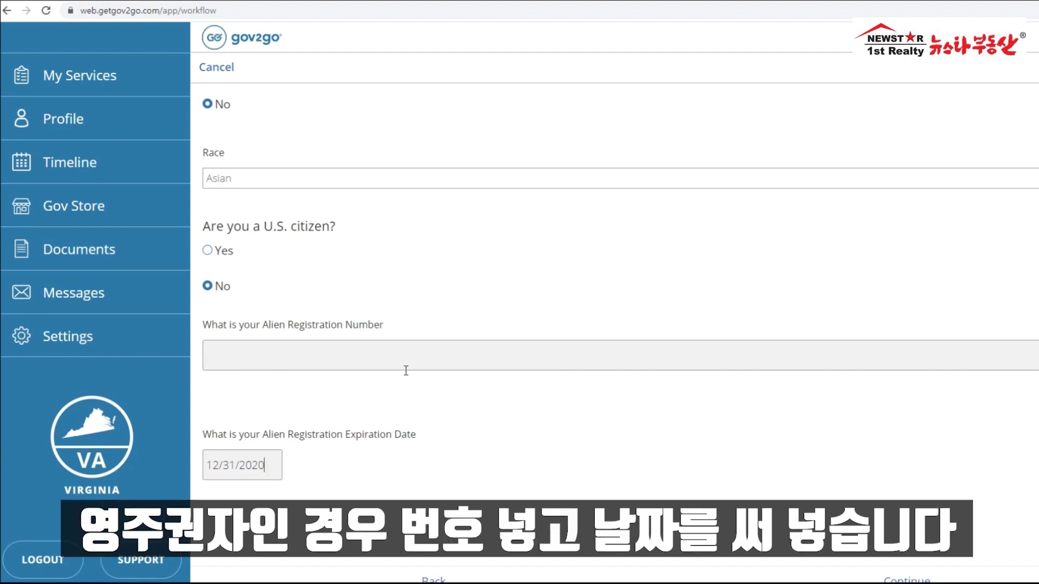
pyautogui.scroll(-1, 406, 371)
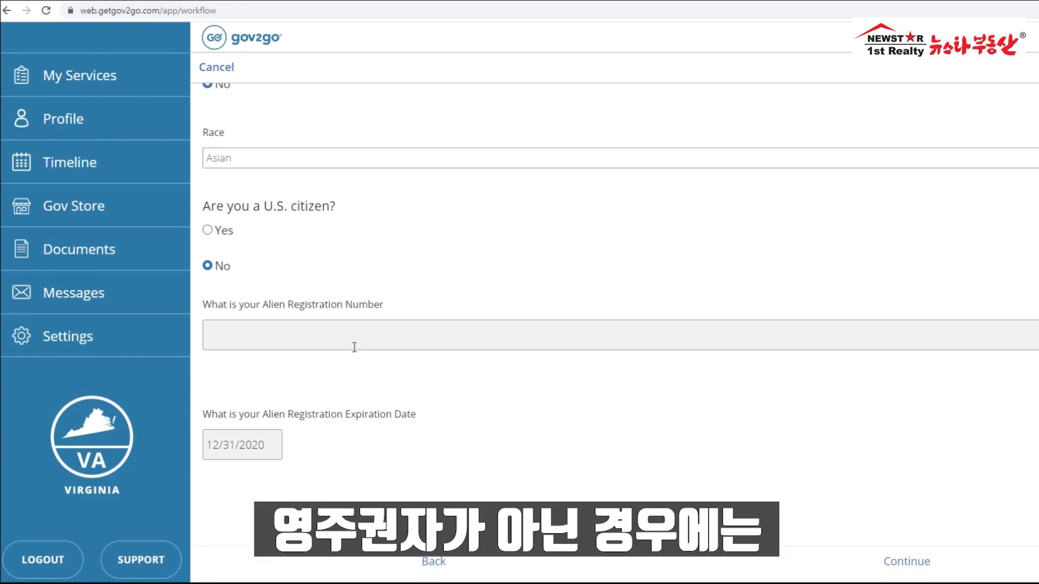
pyautogui.moveTo(275, 448); pyautogui.dragTo(197, 452)
pyautogui.click(275, 448)
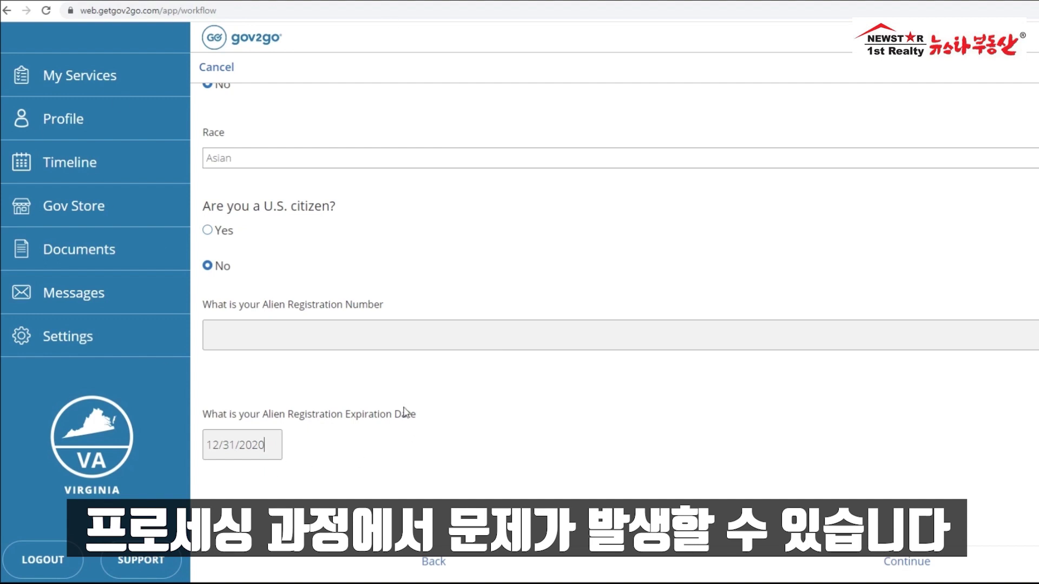
# Step: Clear the Alien Registration expiration date and begin retyping it as 12/31/2020
pyautogui.moveTo(271, 446); pyautogui.dragTo(175, 443)
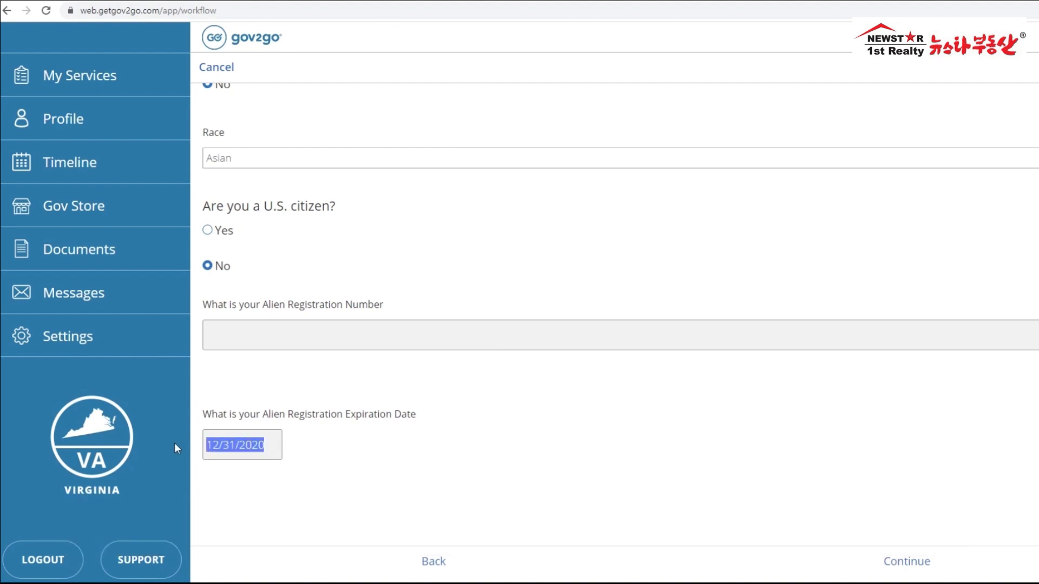
pyautogui.press('BackSpace')
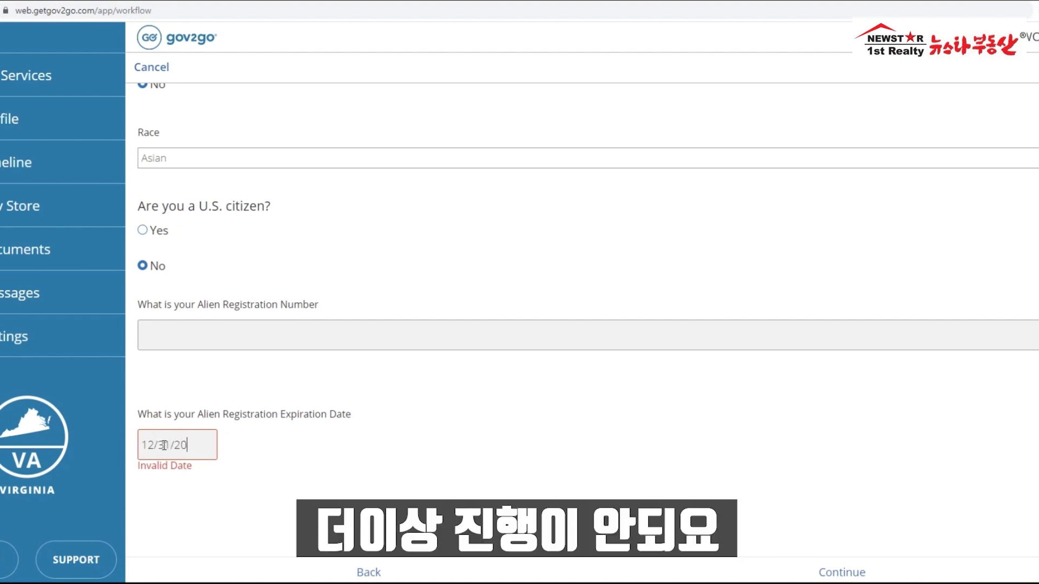
pyautogui.write('20')
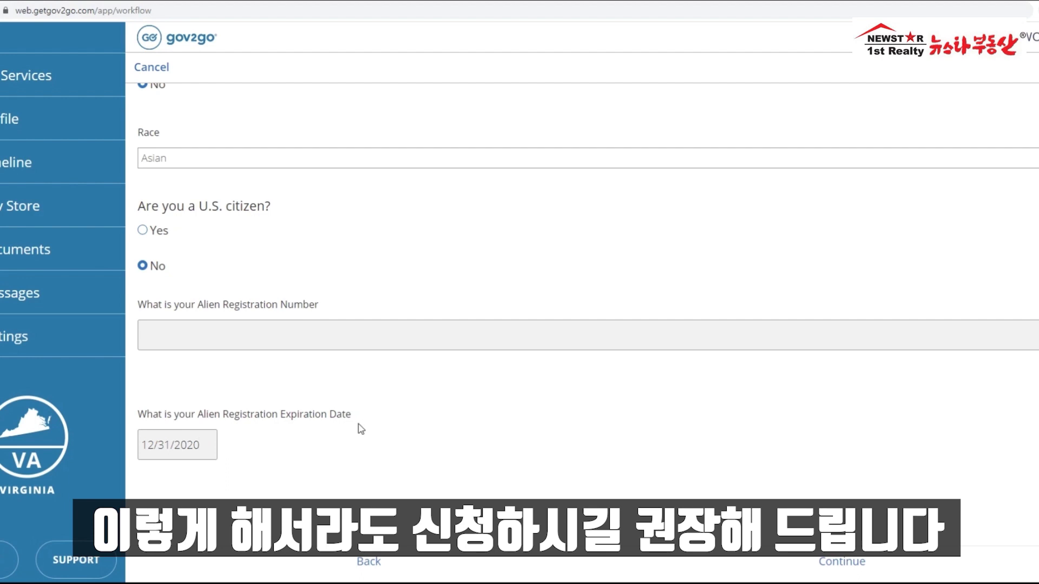
# Step: Submit personal information, then try Central Office Operators and Sales occupations in the former-occupation search
pyautogui.click(831, 565)
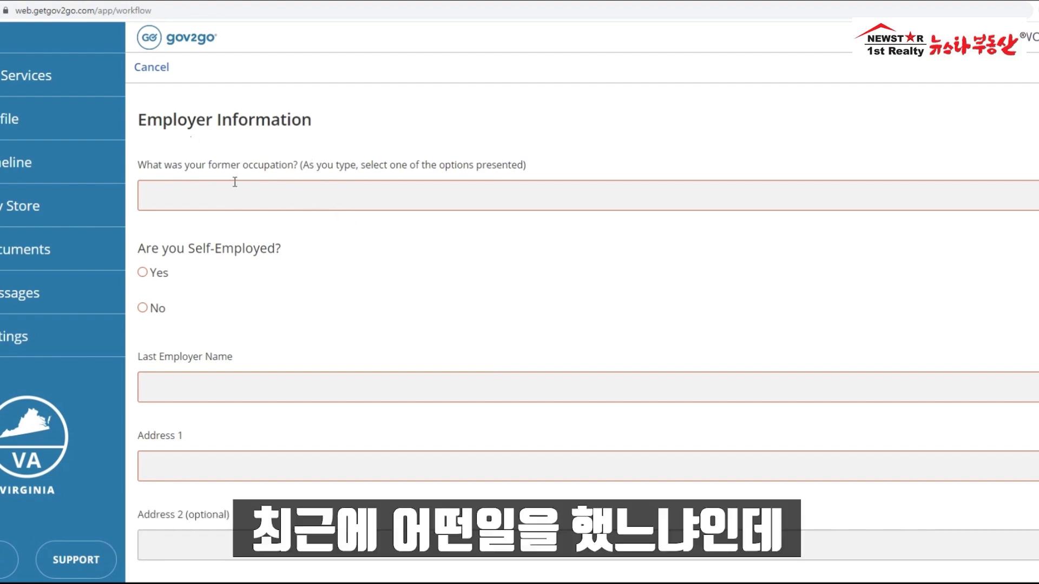
pyautogui.click(279, 197)
pyautogui.write('office')
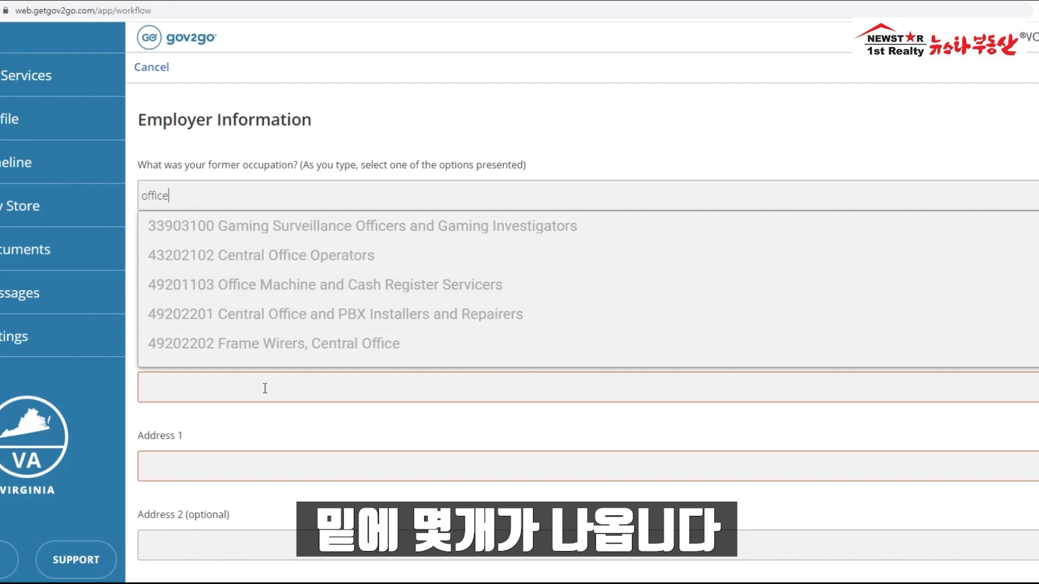
pyautogui.click(276, 257)
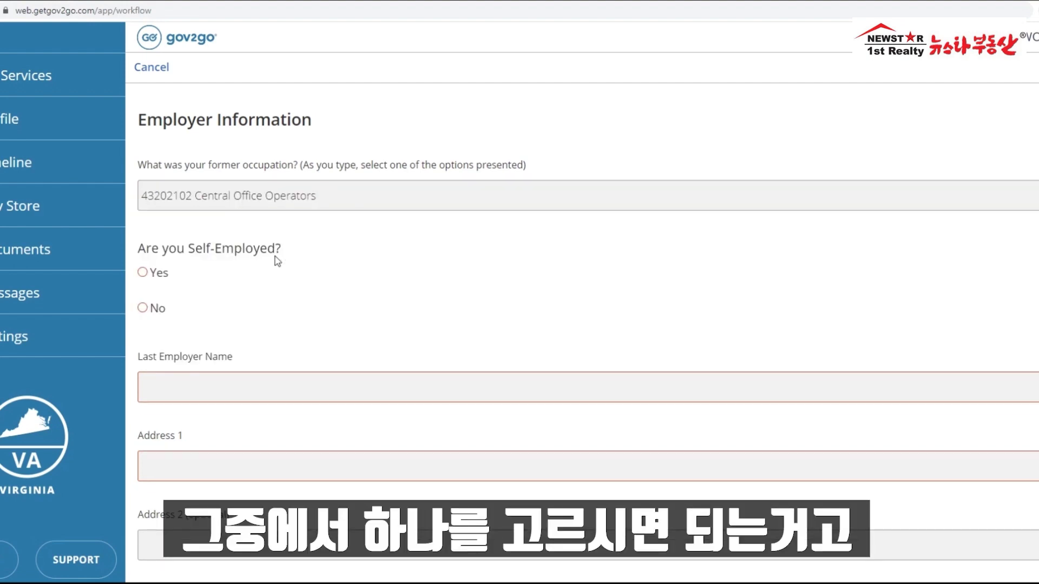
pyautogui.moveTo(337, 192); pyautogui.dragTo(56, 204)
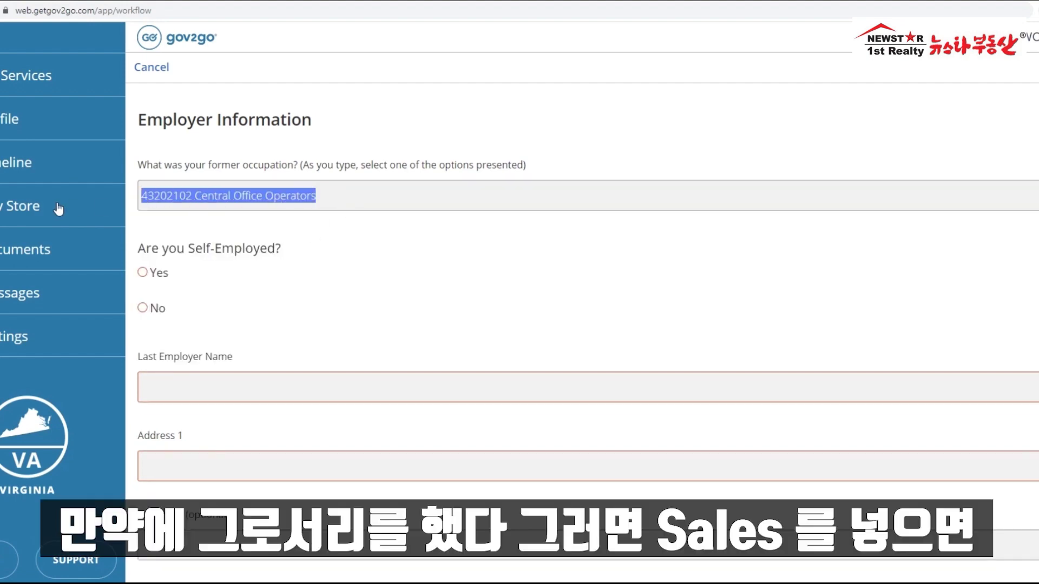
pyautogui.write('sale')
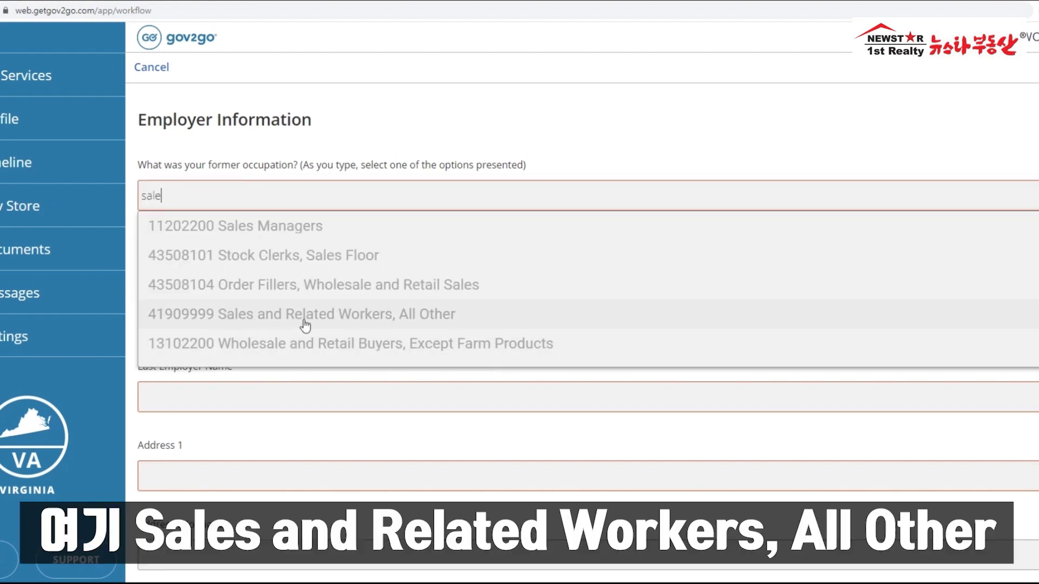
pyautogui.click(421, 323)
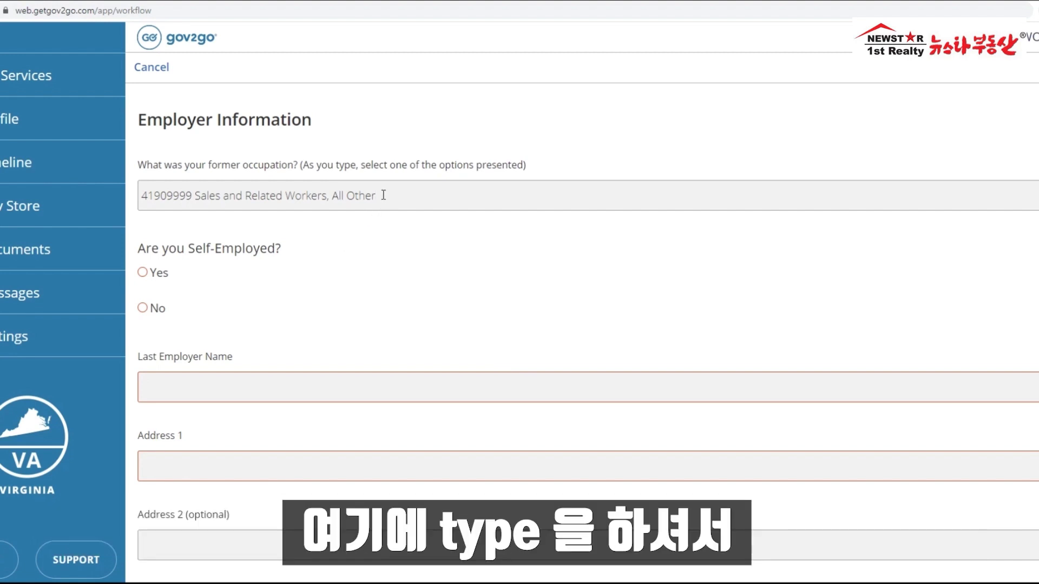
# Step: Set the former occupation to 41909999 Sales and Related Workers, All Other and mark Self-Employed Yes
pyautogui.moveTo(383, 195); pyautogui.dragTo(11, 204)
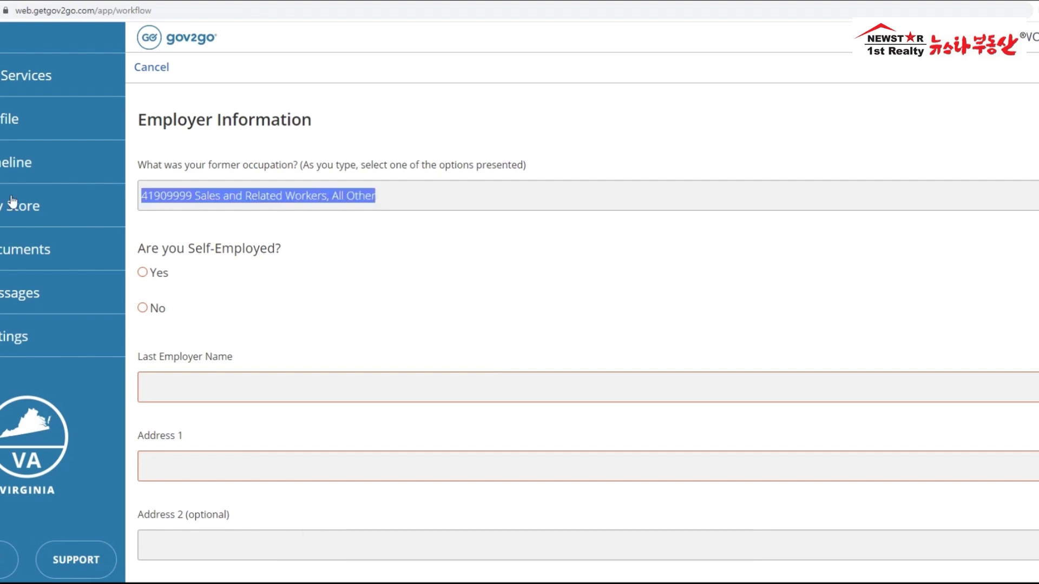
pyautogui.write('uber')
pyautogui.press('BackSpace')
pyautogui.press('BackSpace')
pyautogui.press('BackSpace')
pyautogui.write('driver')
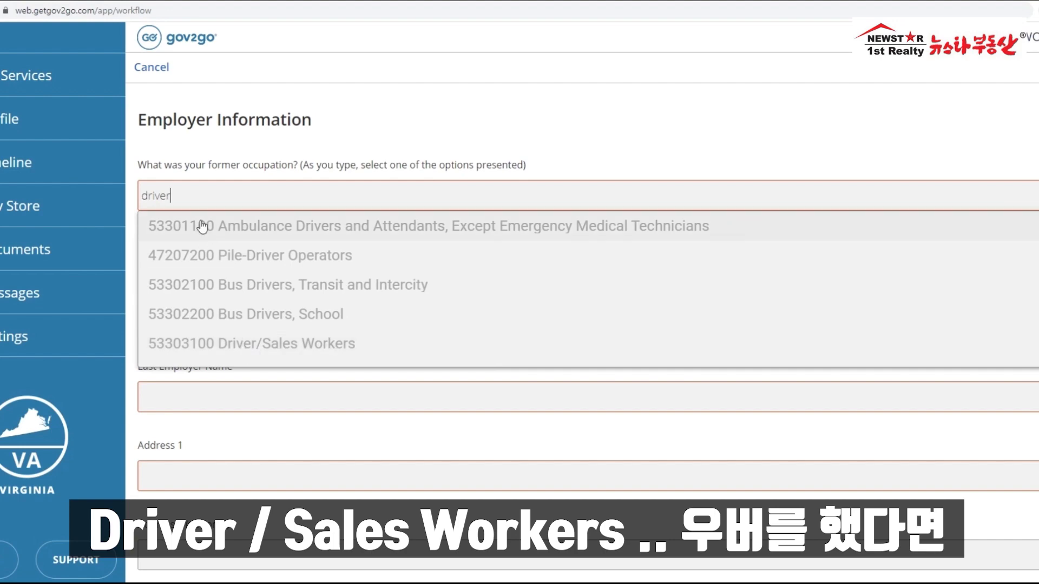
pyautogui.moveTo(190, 196); pyautogui.dragTo(79, 206)
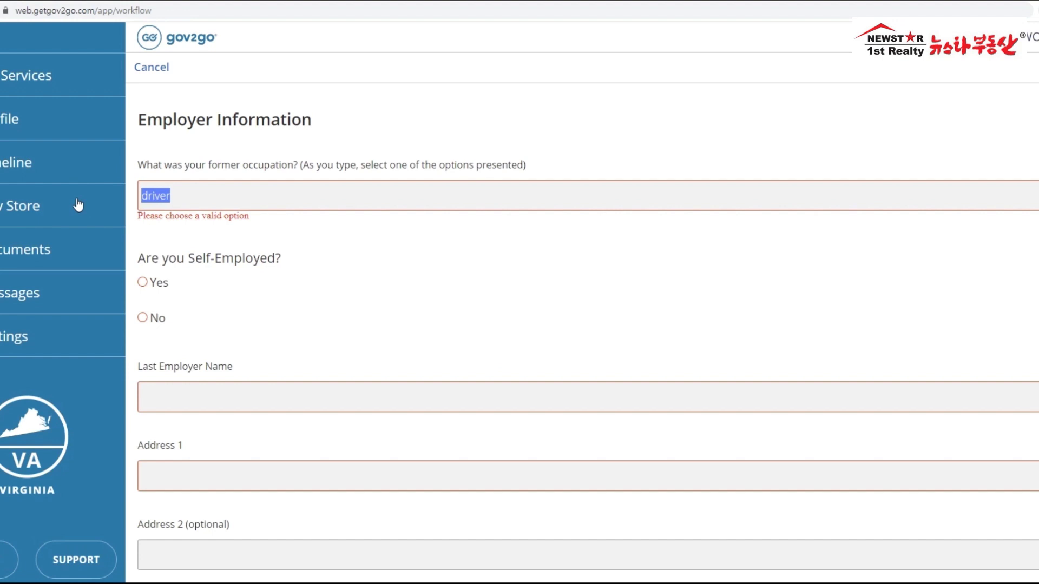
pyautogui.write('sales')
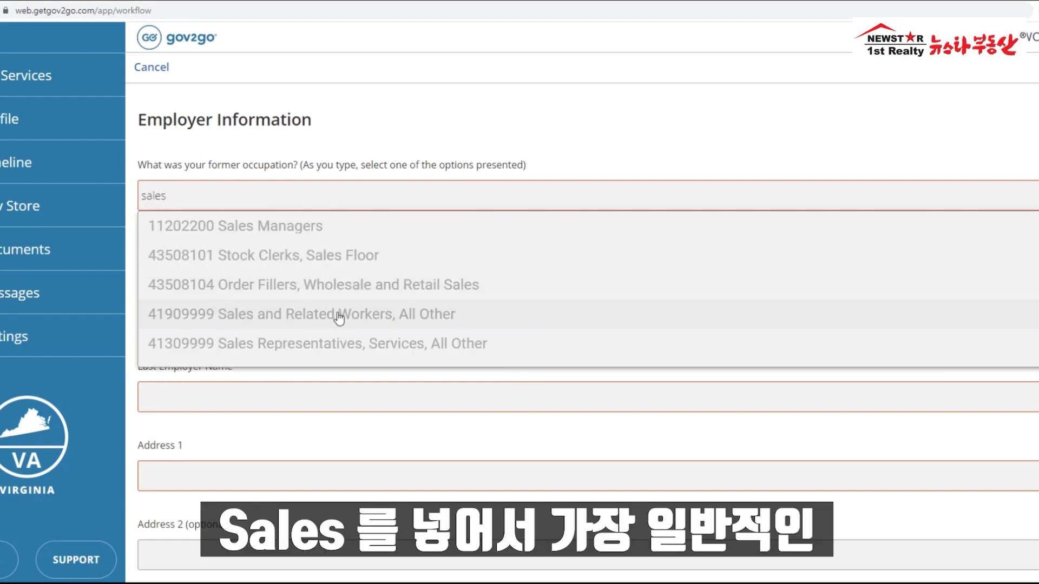
pyautogui.click(339, 319)
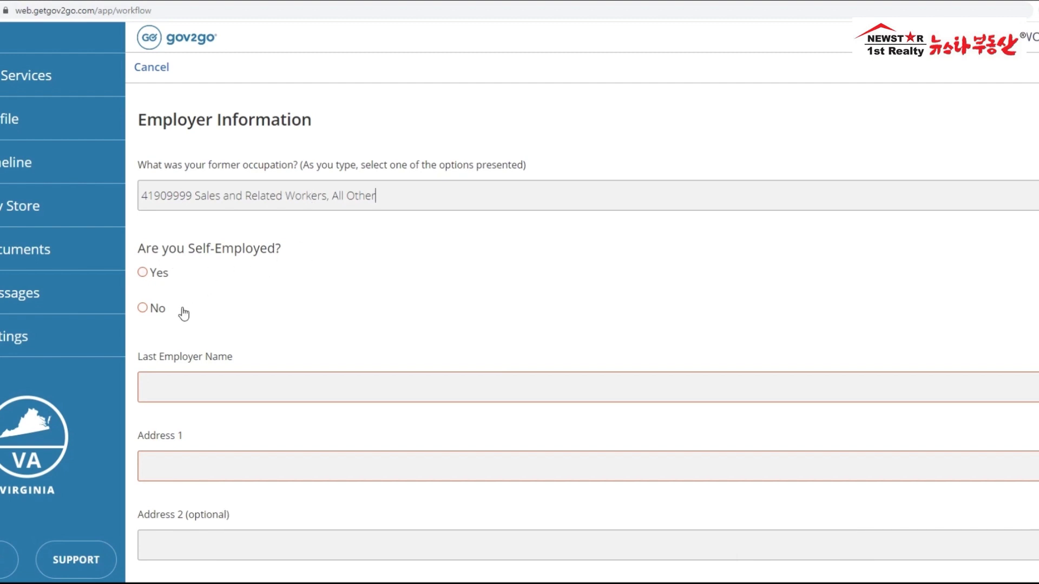
pyautogui.click(143, 273)
pyautogui.scroll(-2, 376, 269)
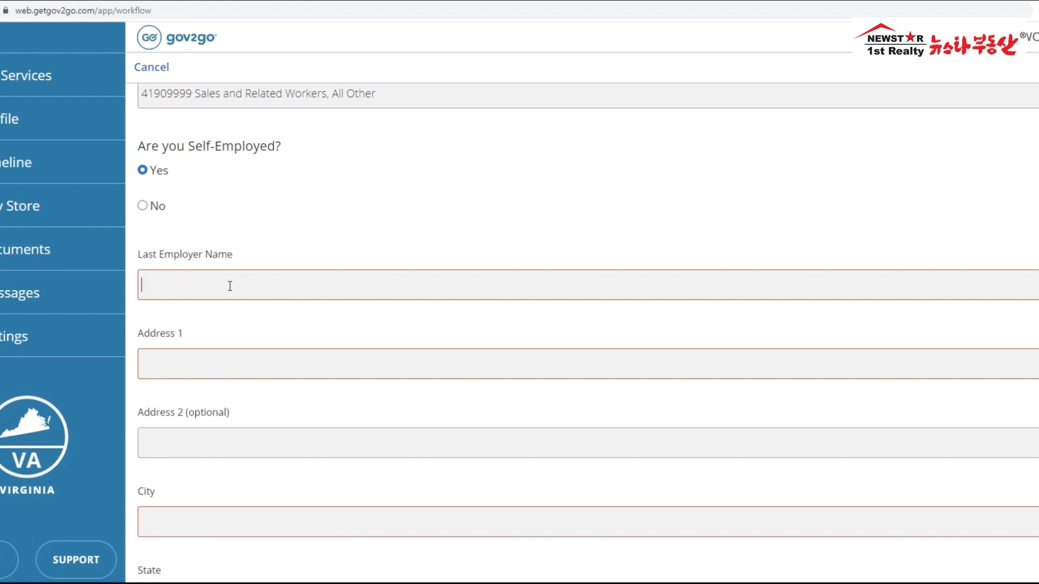
# Step: Enter Star 1st Realty as the last employer, plus its street address and city
pyautogui.write('New')
pyautogui.press('BackSpace')
pyautogui.press('BackSpace')
pyautogui.write('eww')
pyautogui.press('BackSpace')
pyautogui.write('Star 1st Realty')
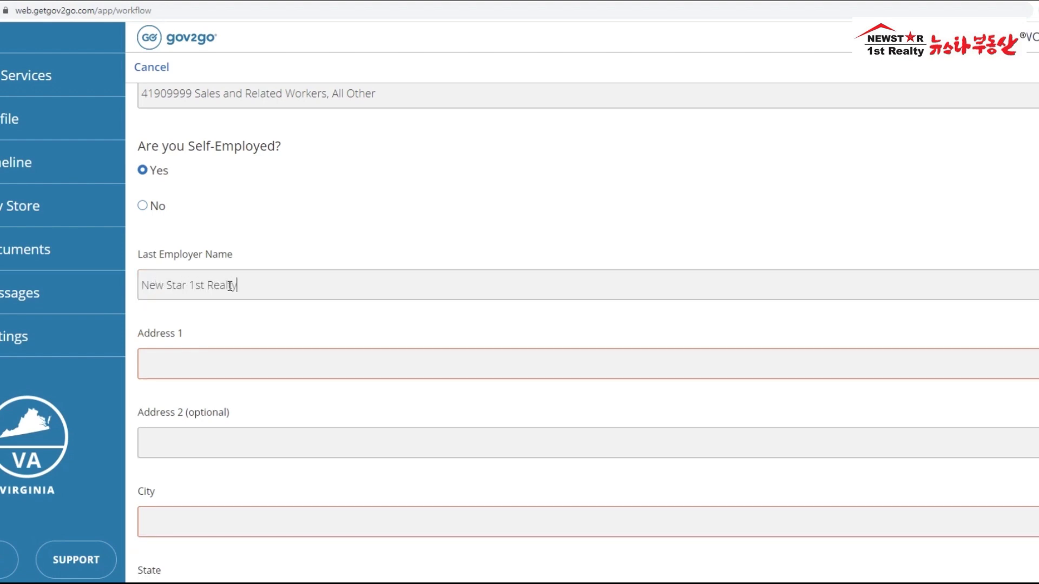
pyautogui.scroll(-1, 229, 295)
pyautogui.press('Tab')
pyautogui.press('Tab')
pyautogui.write('Annandale')
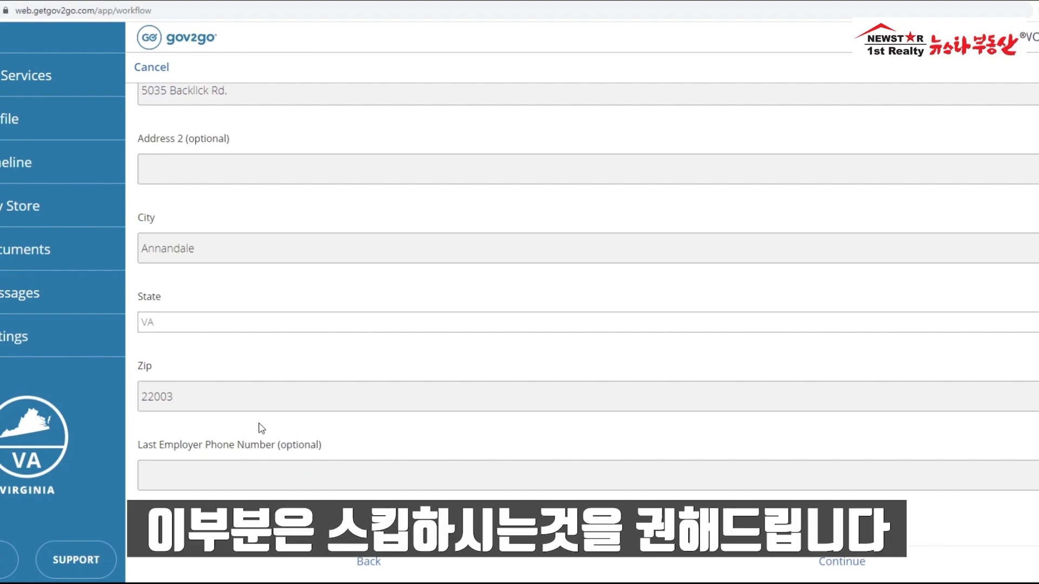
# Step: Continue to Work Information, answer No to reduced hours, and choose Unable to Reach Work
pyautogui.click(834, 563)
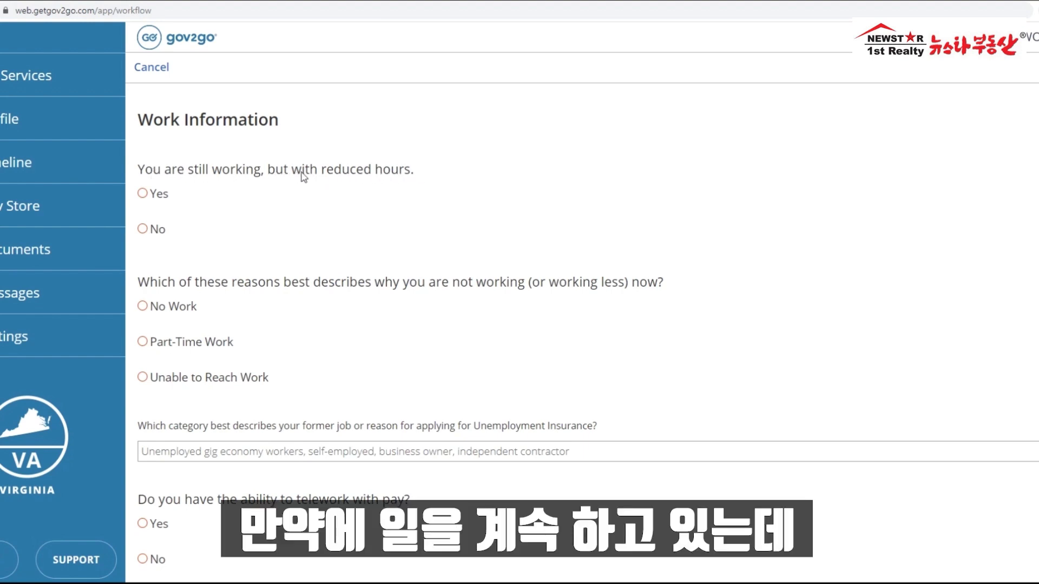
pyautogui.click(142, 193)
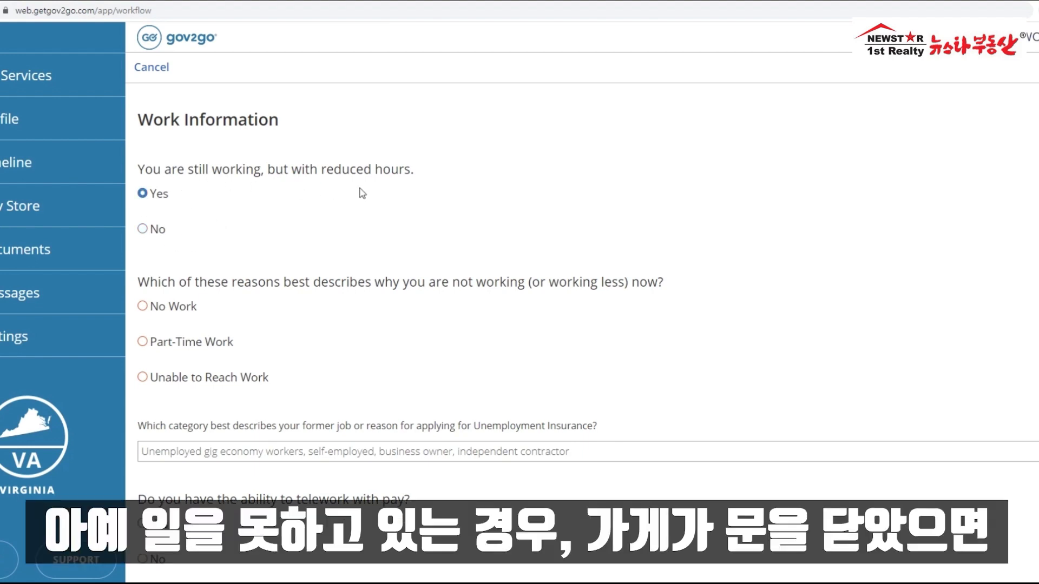
pyautogui.click(142, 228)
pyautogui.scroll(-2, 433, 221)
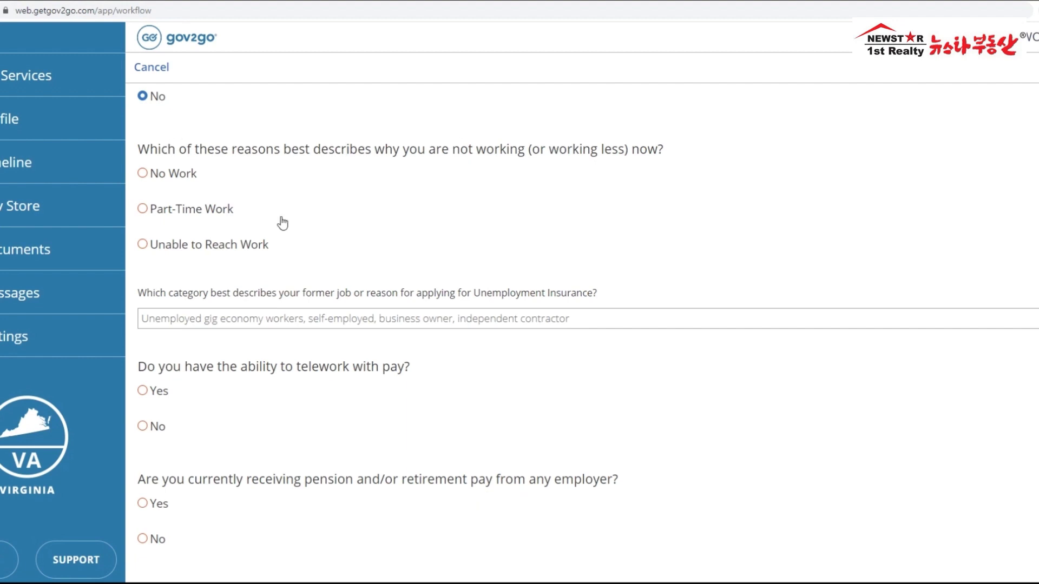
pyautogui.click(143, 247)
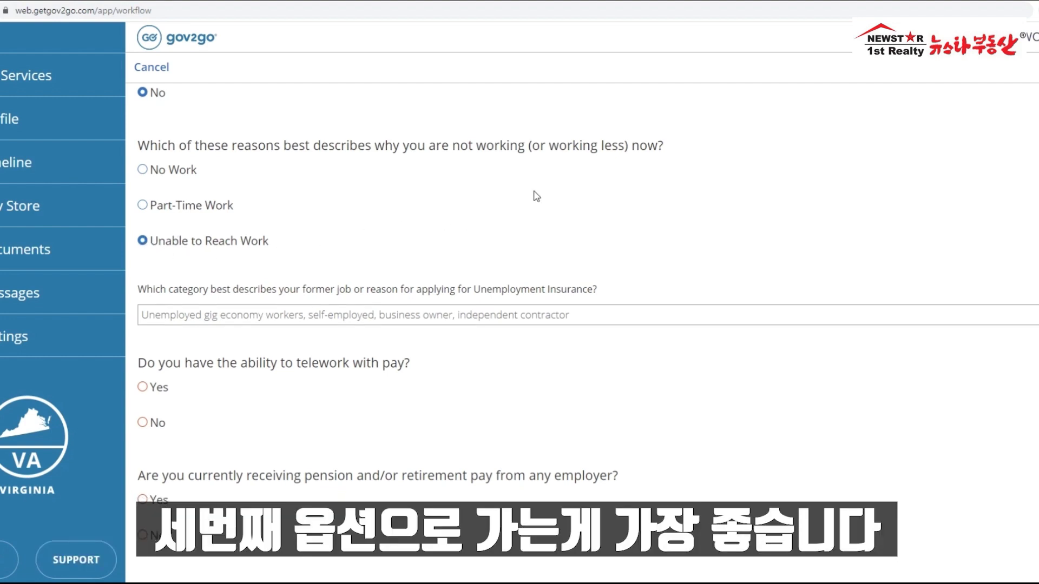
pyautogui.scroll(-1, 534, 196)
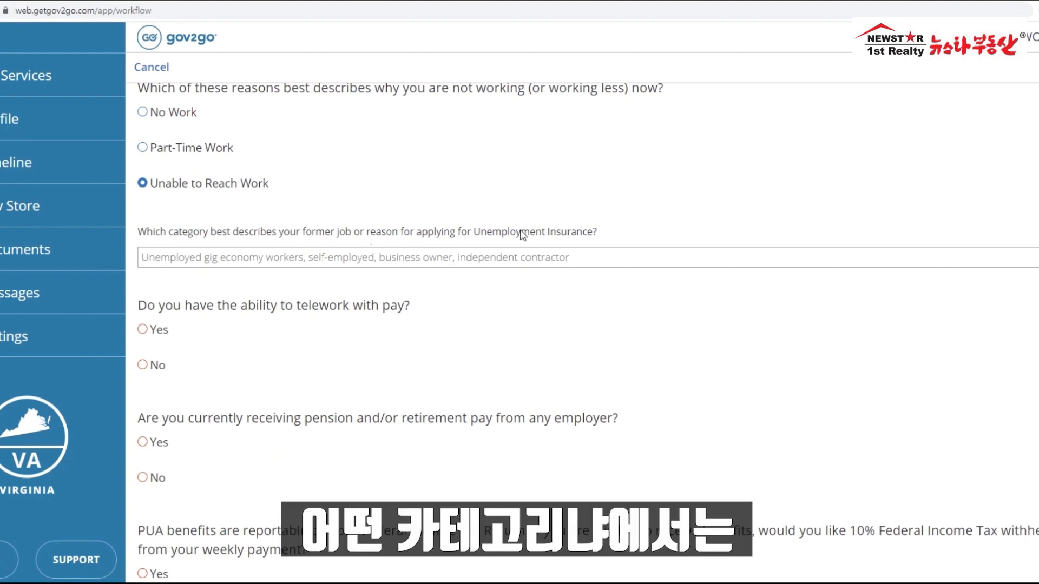
# Step: Keep the self-employed gig-economy job category in the dropdown
pyautogui.click(436, 264)
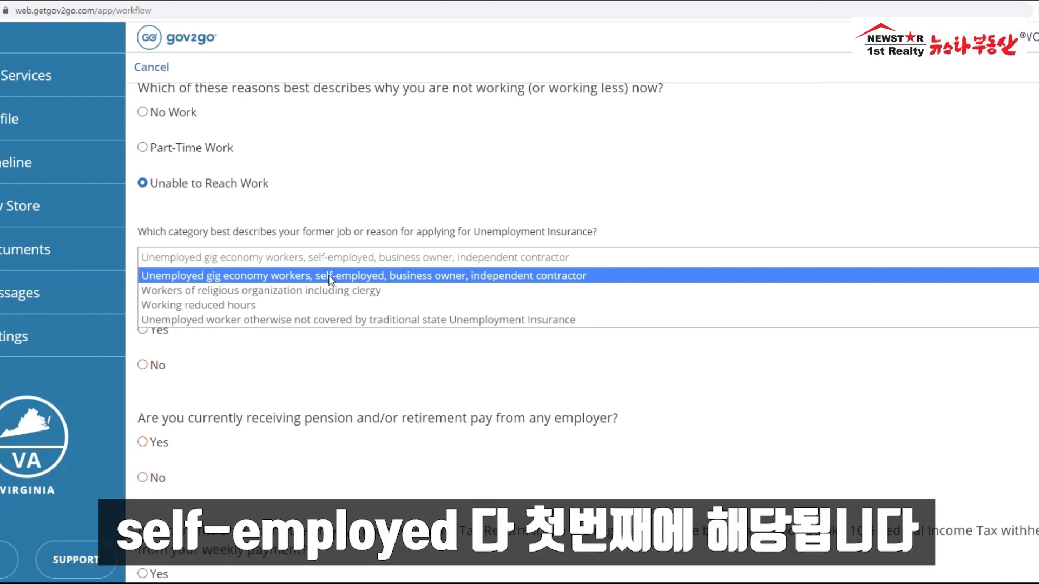
pyautogui.click(332, 277)
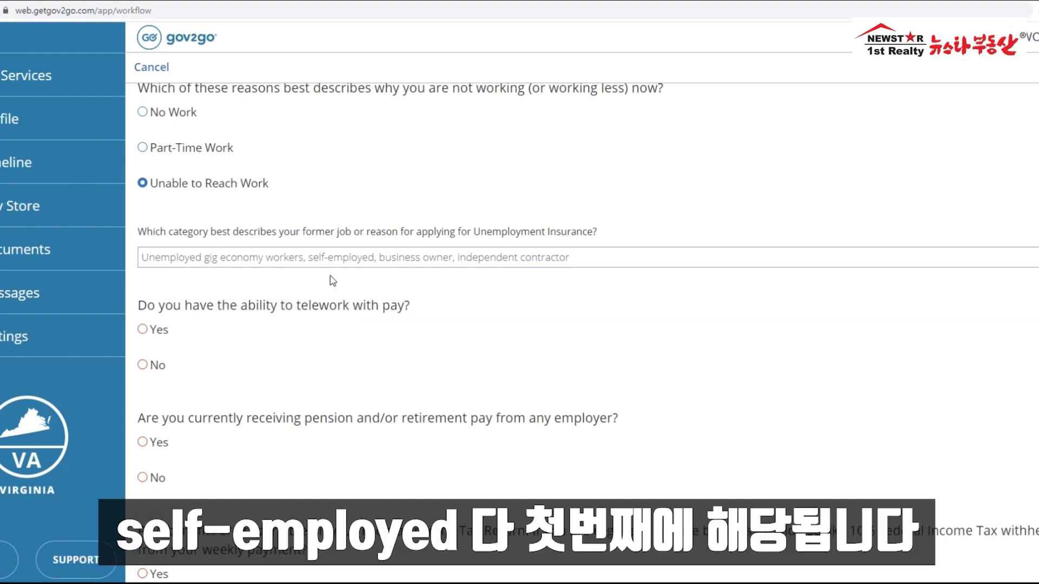
pyautogui.scroll(-1, 332, 280)
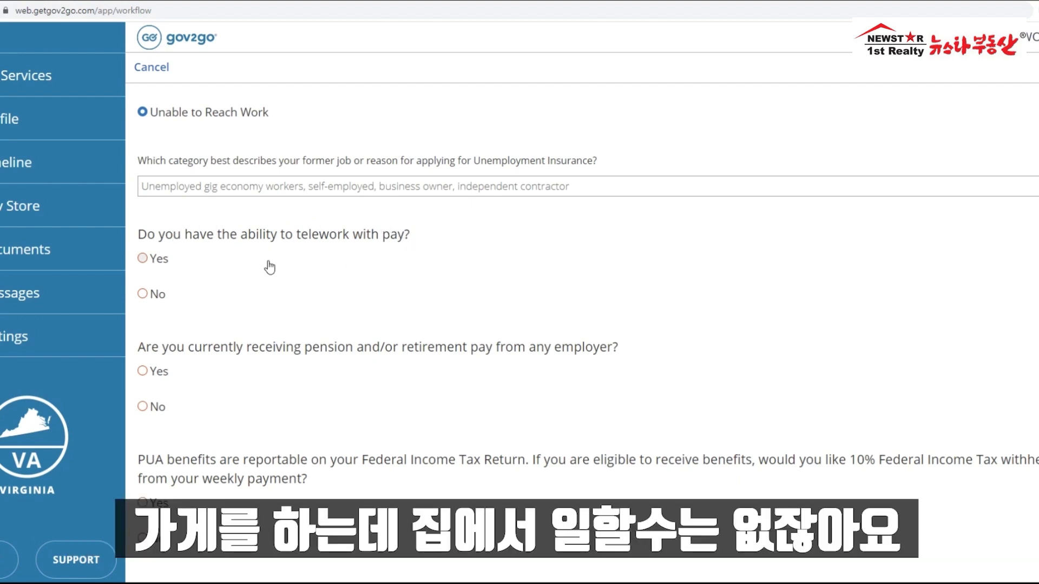
# Step: Answer No to telework, pension and the 10% federal tax withholding, then continue
pyautogui.click(141, 296)
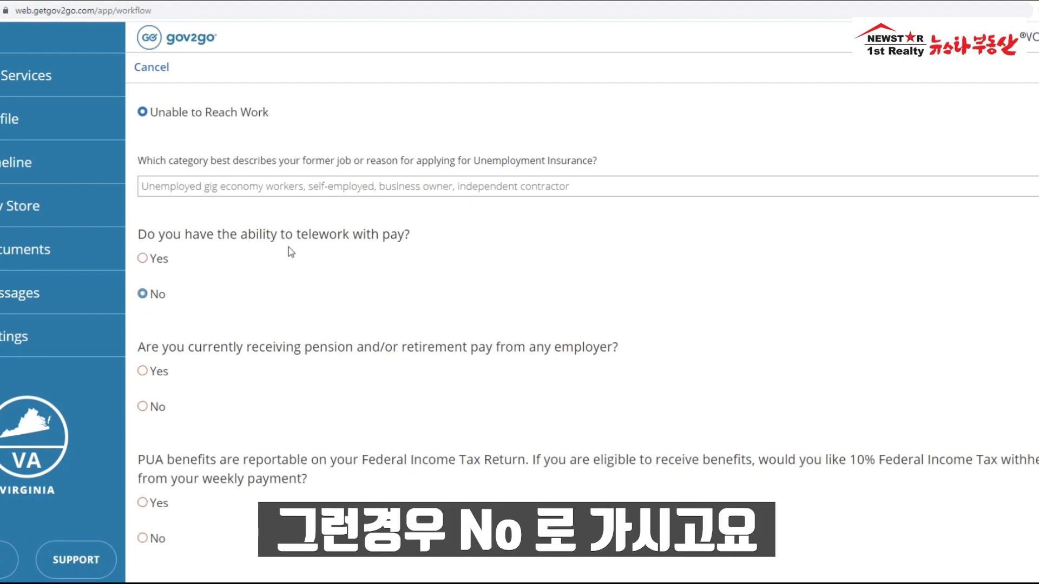
pyautogui.scroll(-1, 383, 225)
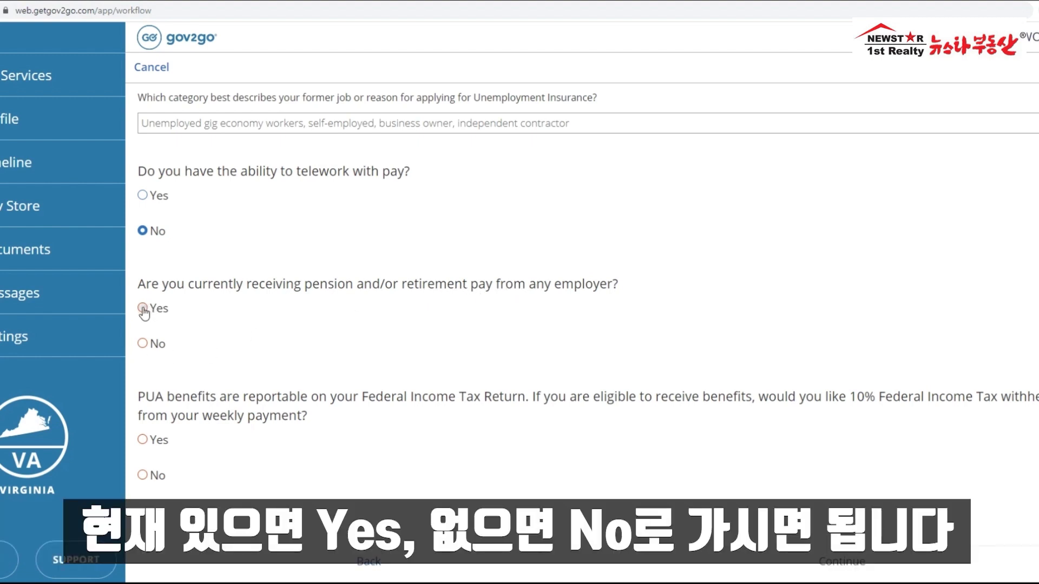
pyautogui.click(143, 346)
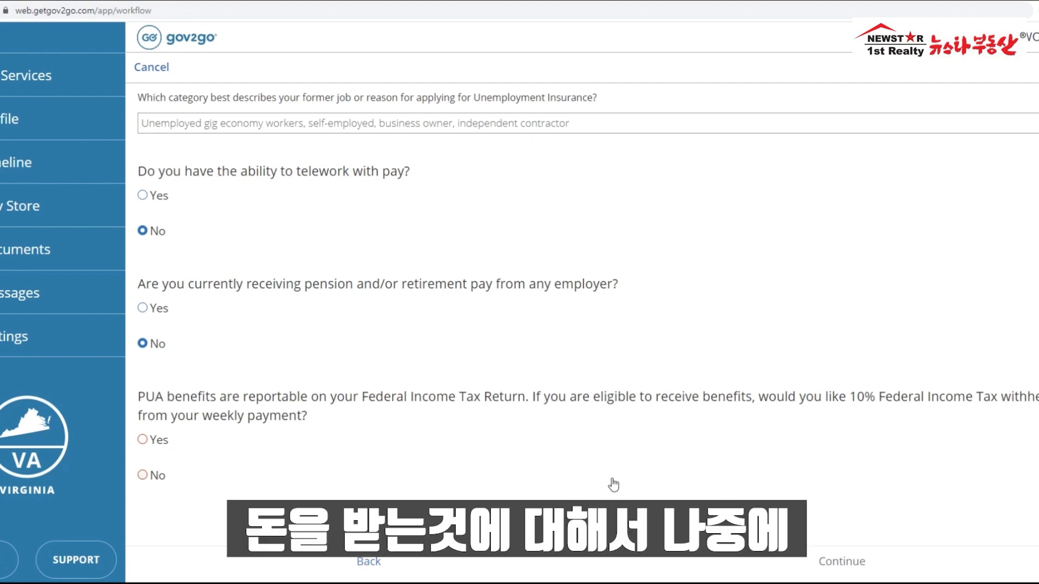
pyautogui.moveTo(362, 399); pyautogui.dragTo(524, 410)
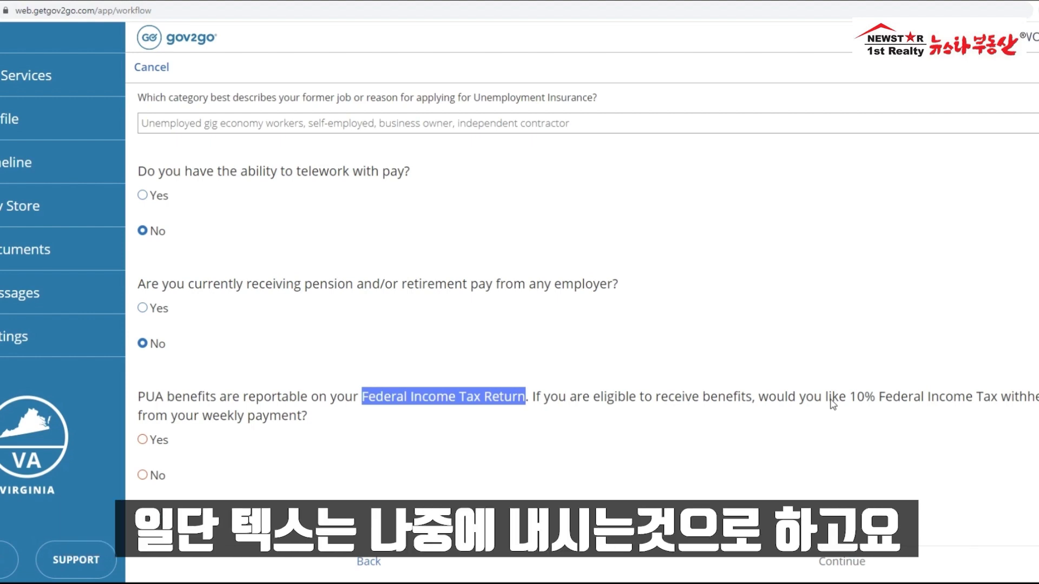
pyautogui.click(143, 476)
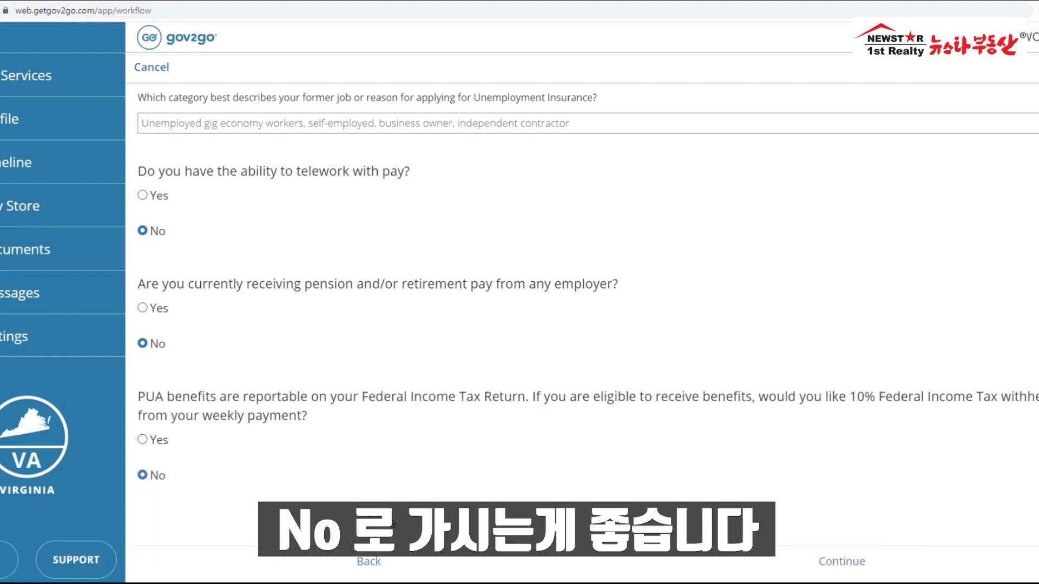
pyautogui.click(840, 566)
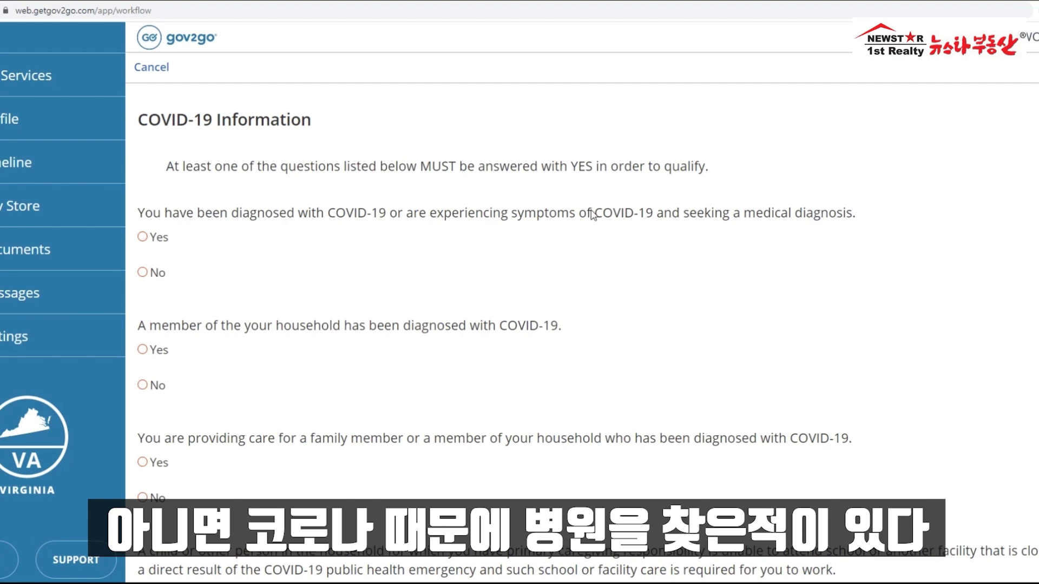
# Step: Answer No to COVID-19 diagnosis, household member diagnosed, and caring for a diagnosed family member
pyautogui.click(143, 273)
pyautogui.scroll(-2, 371, 234)
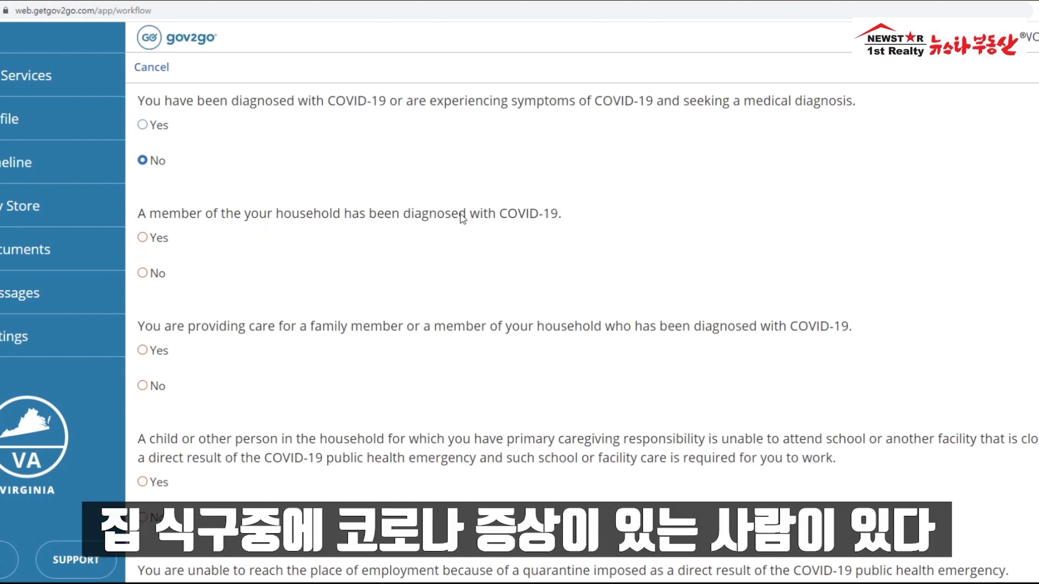
pyautogui.click(142, 274)
pyautogui.scroll(-2, 409, 209)
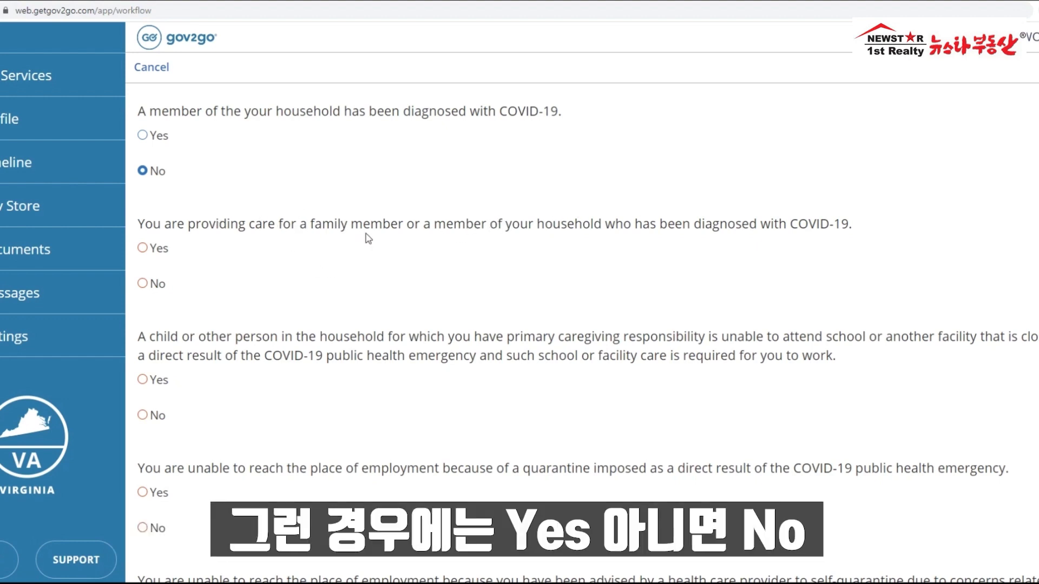
pyautogui.click(142, 284)
pyautogui.scroll(-3, 240, 257)
# Step: Answer Yes to the child-care question about closed schools or care facilities
pyautogui.click(142, 272)
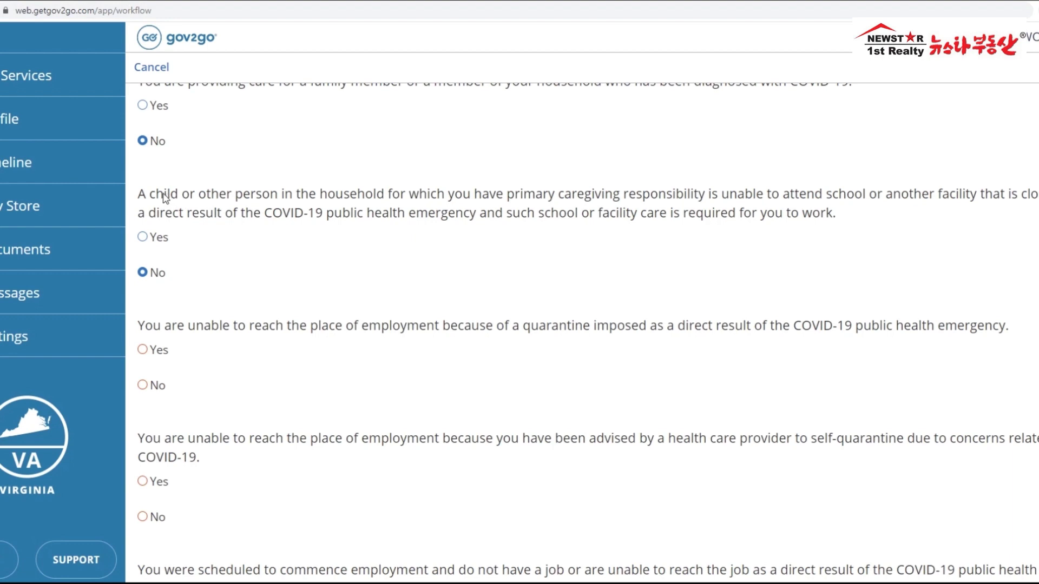
pyautogui.moveTo(152, 196); pyautogui.dragTo(320, 209)
pyautogui.click(372, 203)
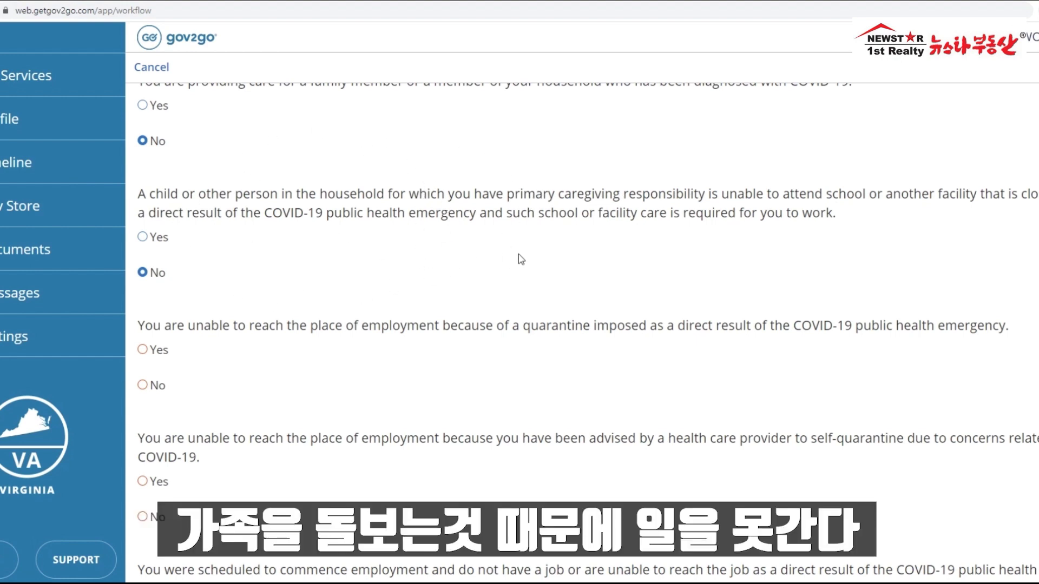
pyautogui.moveTo(843, 217); pyautogui.dragTo(594, 213)
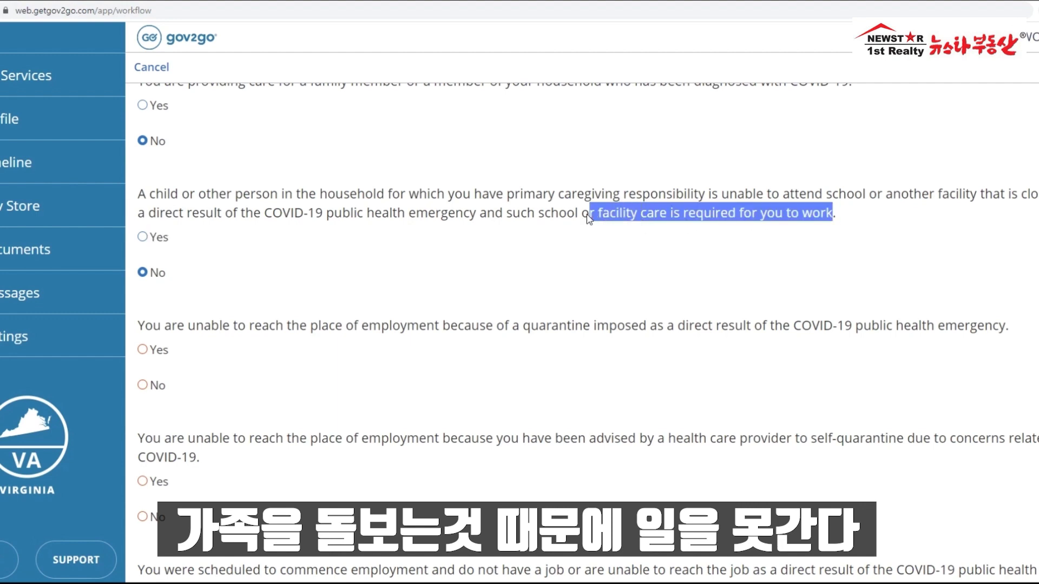
pyautogui.click(413, 219)
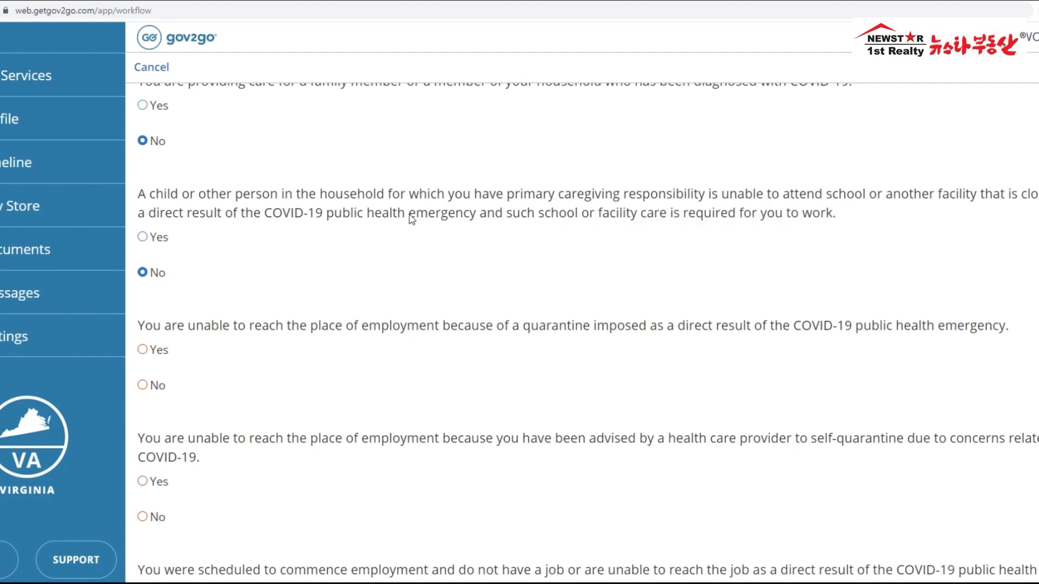
pyautogui.click(165, 239)
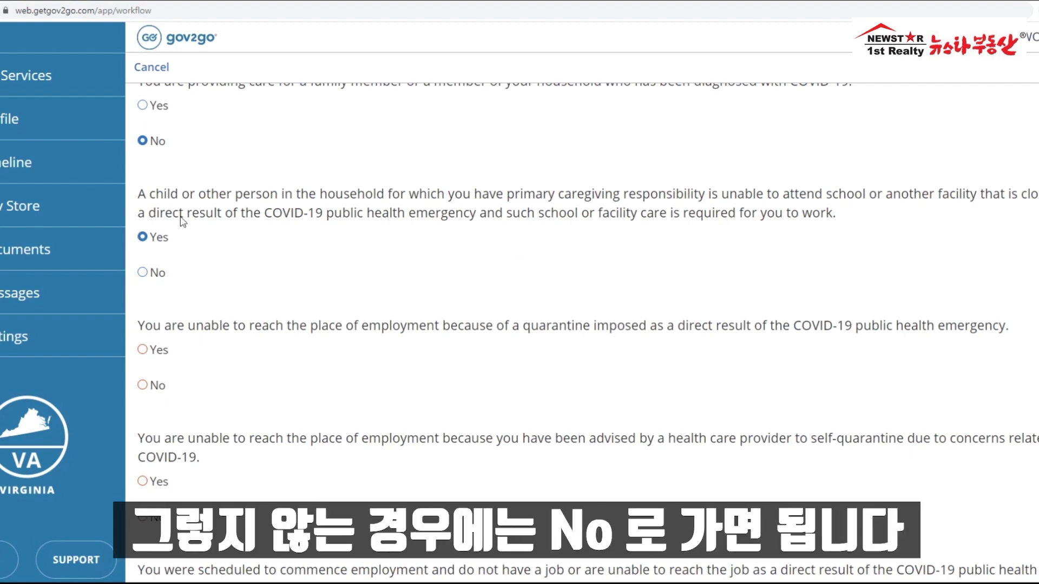
# Step: Mark the health-care-provider self-quarantine question No, then review the scheduled-employment question
pyautogui.scroll(-2, 313, 256)
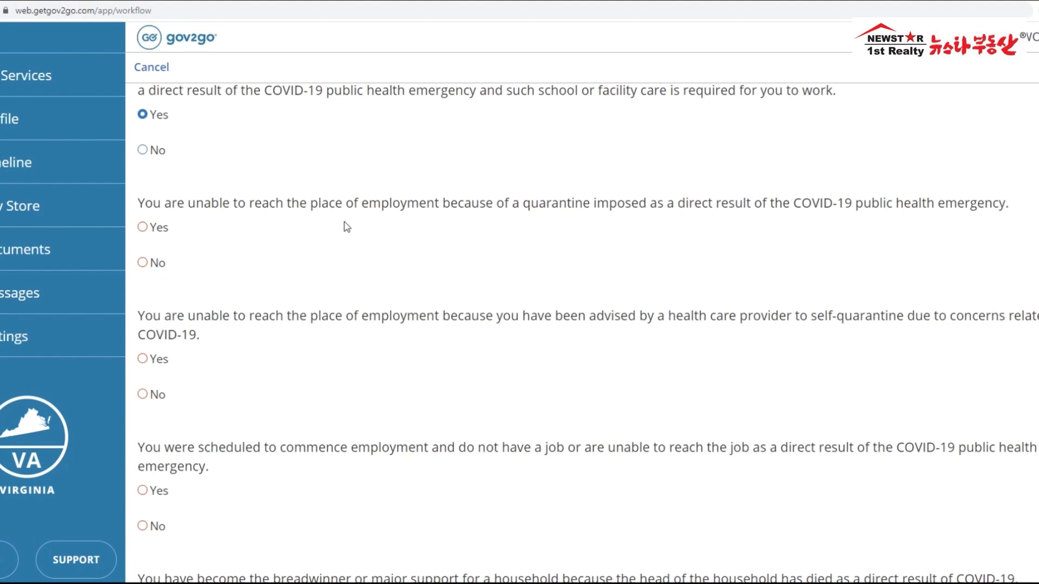
pyautogui.click(142, 228)
pyautogui.scroll(-1, 325, 238)
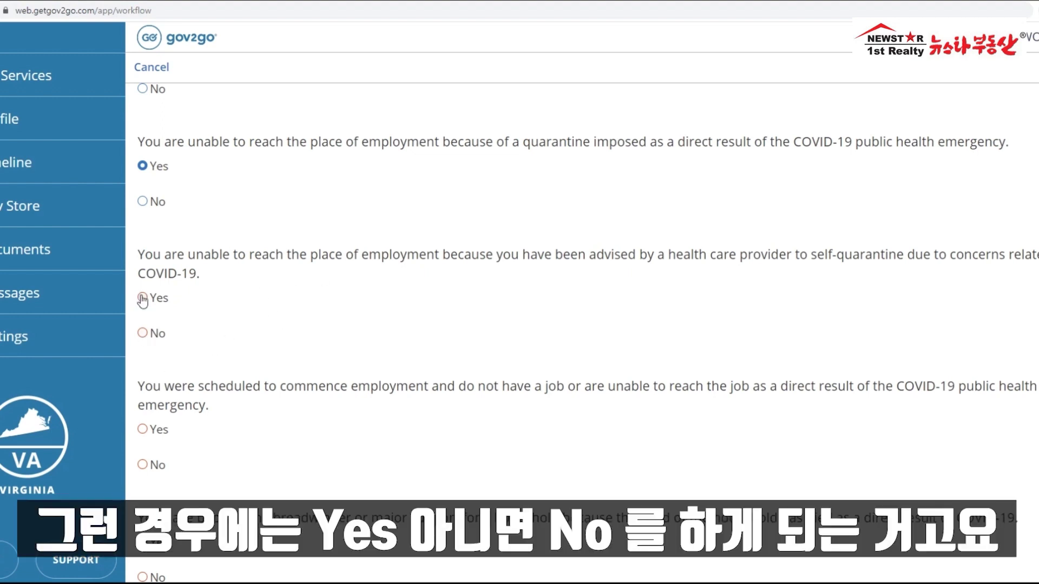
pyautogui.click(143, 333)
pyautogui.scroll(-3, 406, 290)
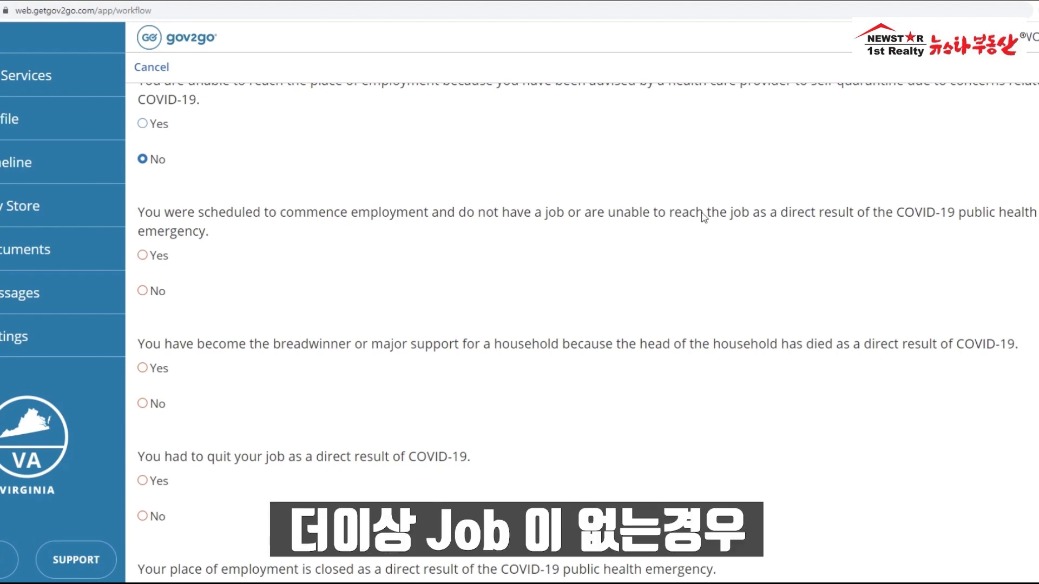
pyautogui.moveTo(456, 216); pyautogui.dragTo(575, 221)
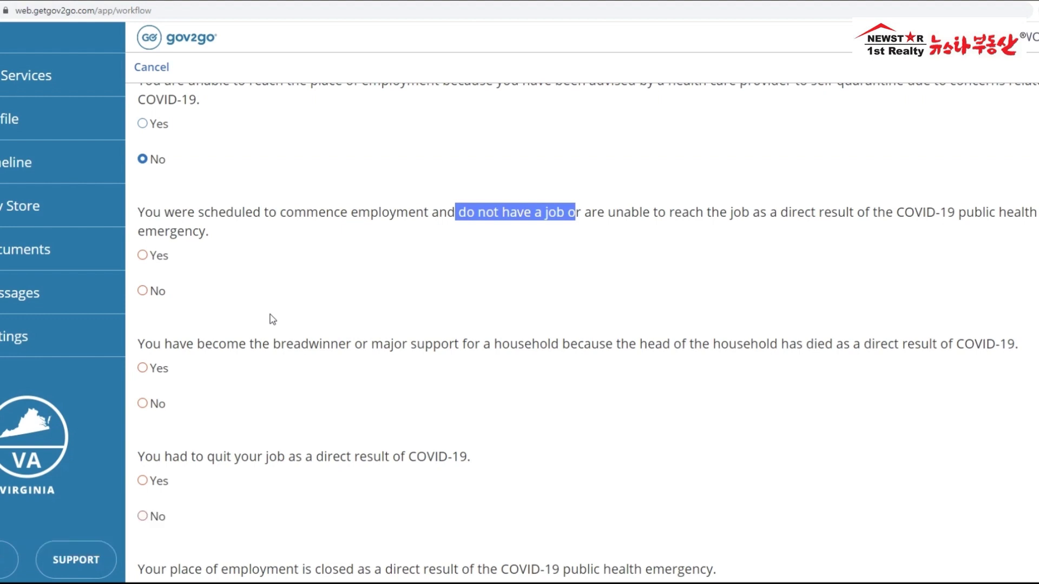
# Step: Answer Yes to the scheduled-employment question and No to the breadwinner question
pyautogui.click(142, 255)
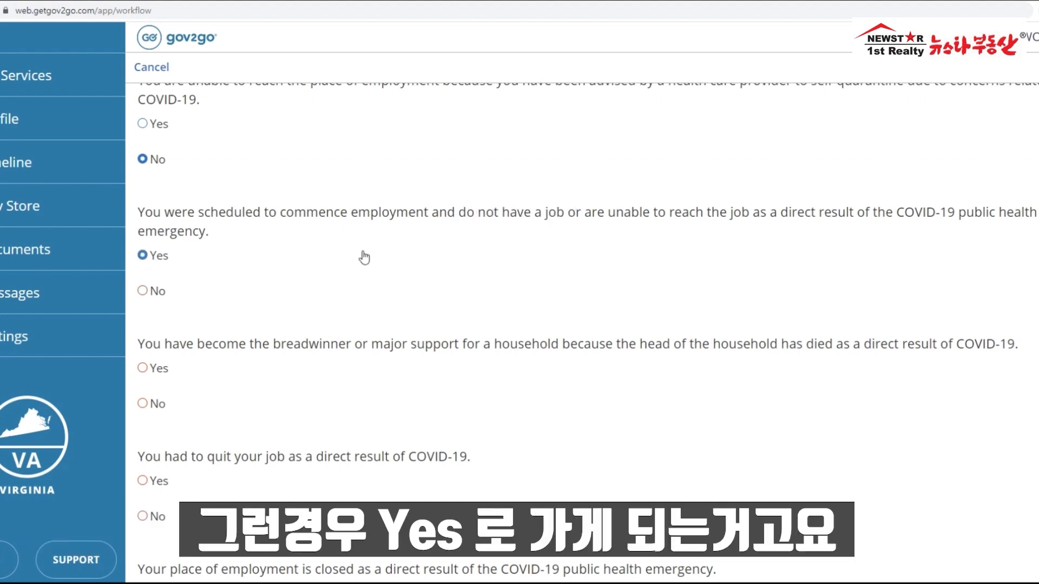
pyautogui.scroll(-2, 364, 258)
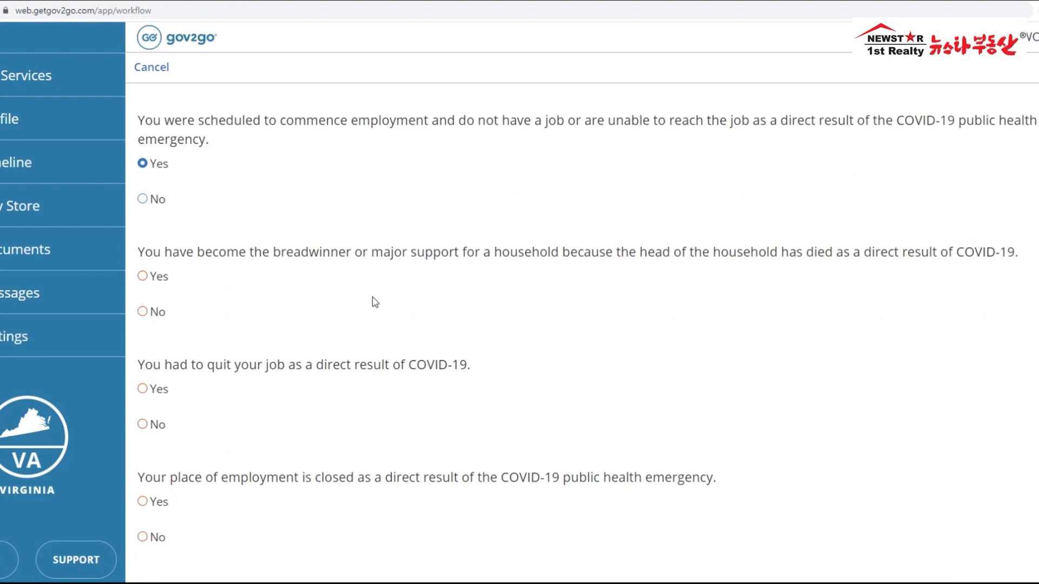
pyautogui.moveTo(1014, 254); pyautogui.dragTo(622, 274)
pyautogui.click(606, 280)
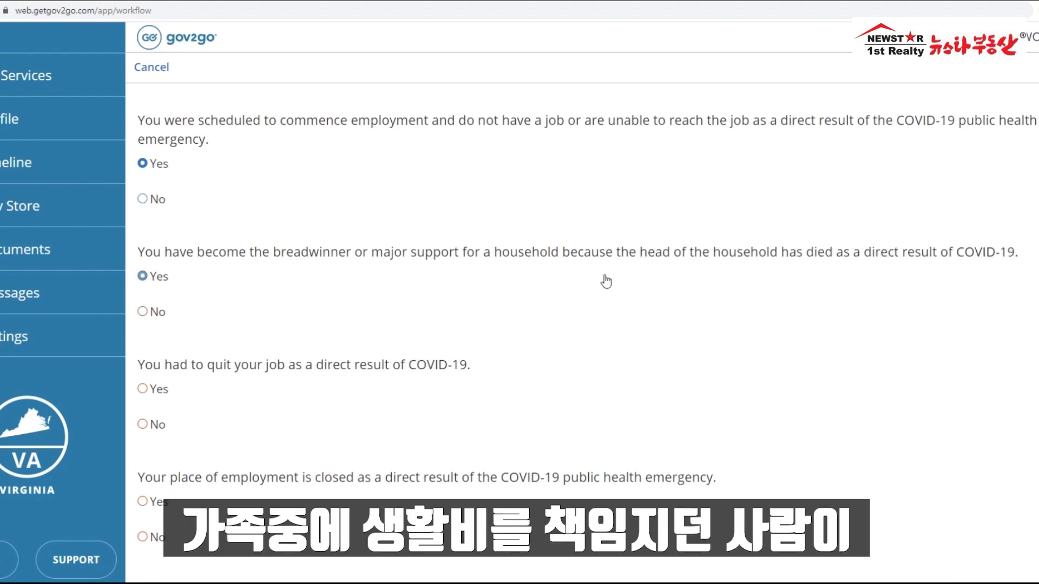
pyautogui.moveTo(1019, 254); pyautogui.dragTo(663, 264)
pyautogui.click(616, 273)
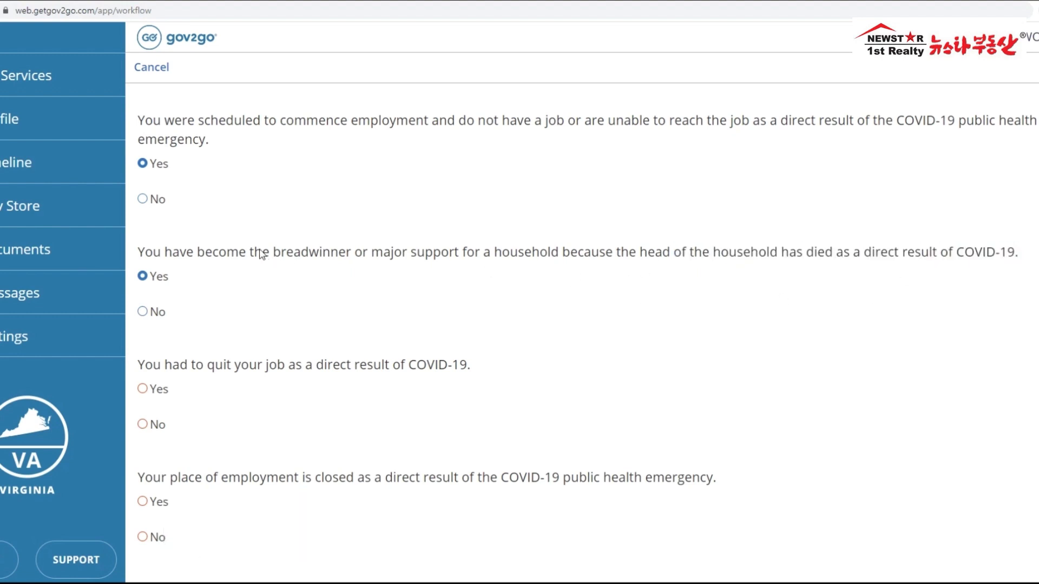
pyautogui.moveTo(138, 252); pyautogui.dragTo(439, 264)
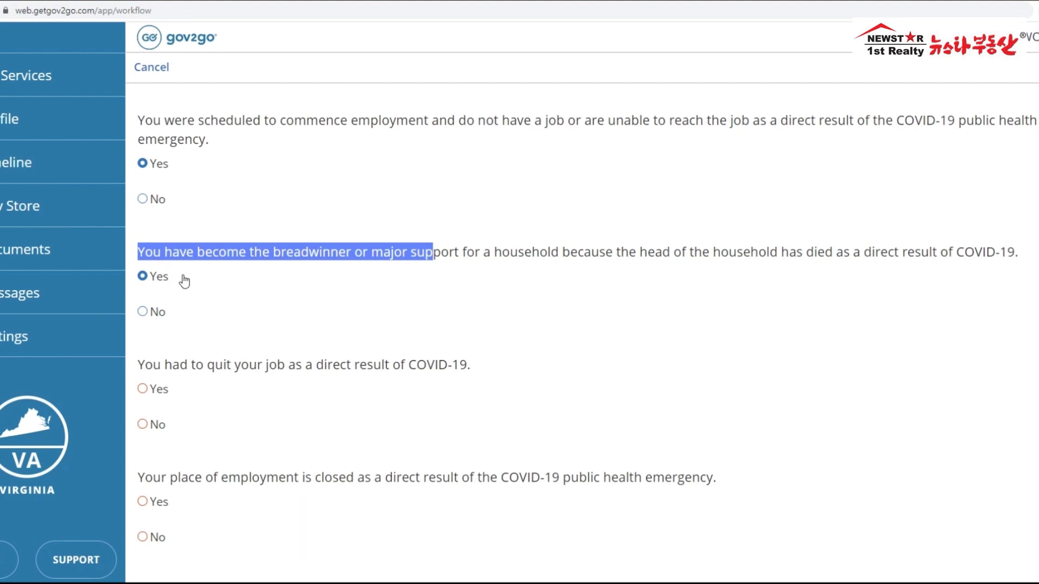
pyautogui.click(147, 280)
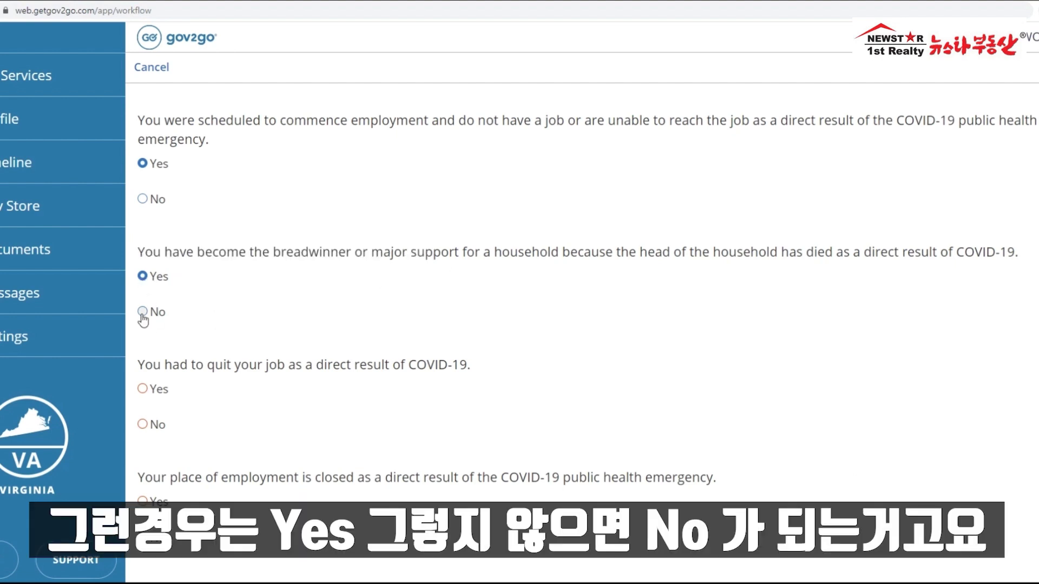
# Step: Answer Yes to both the quit-your-job and workplace-closed questions
pyautogui.scroll(-2, 282, 249)
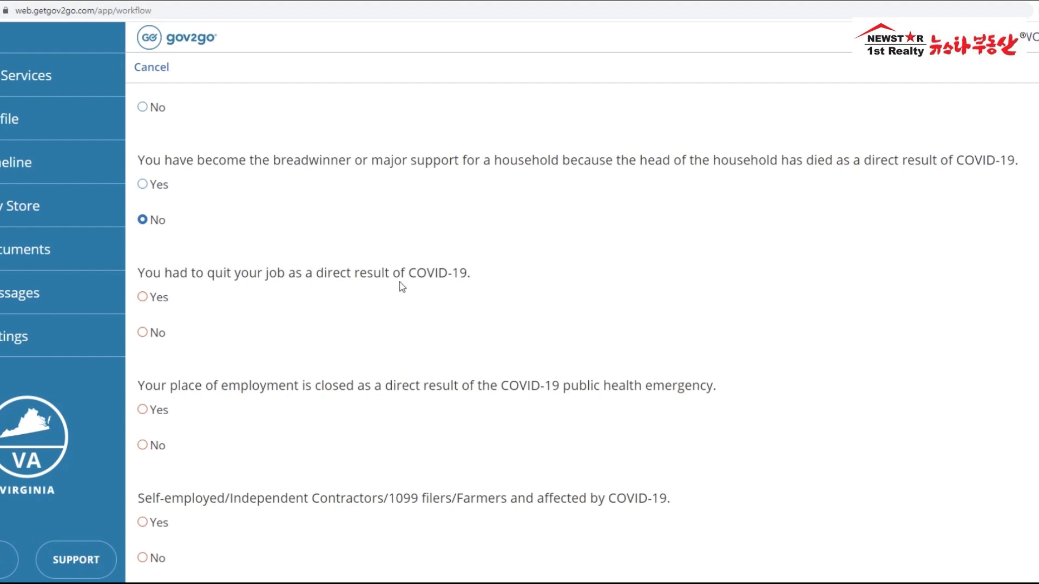
pyautogui.moveTo(470, 277); pyautogui.dragTo(184, 277)
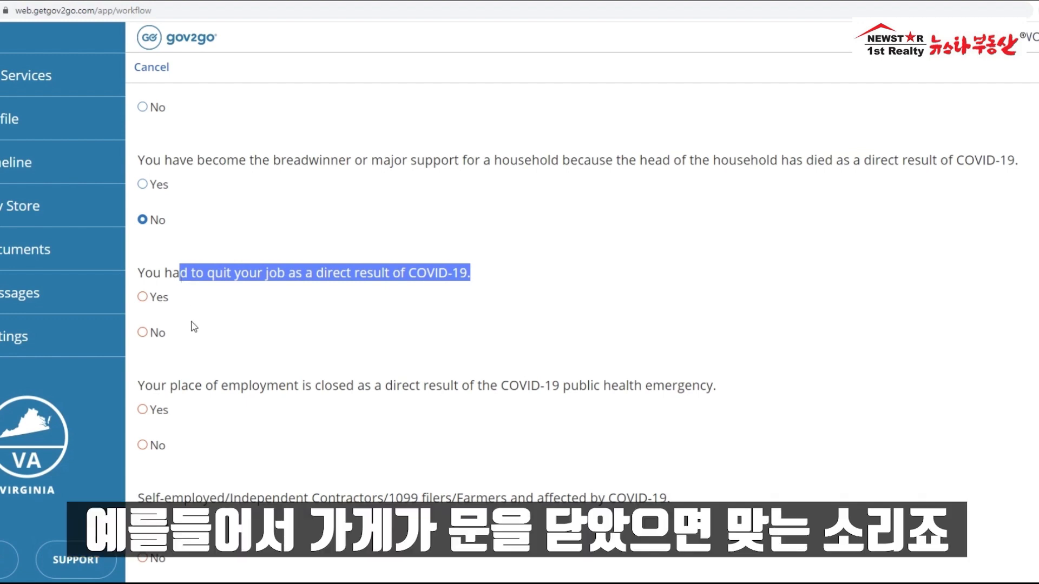
pyautogui.click(144, 298)
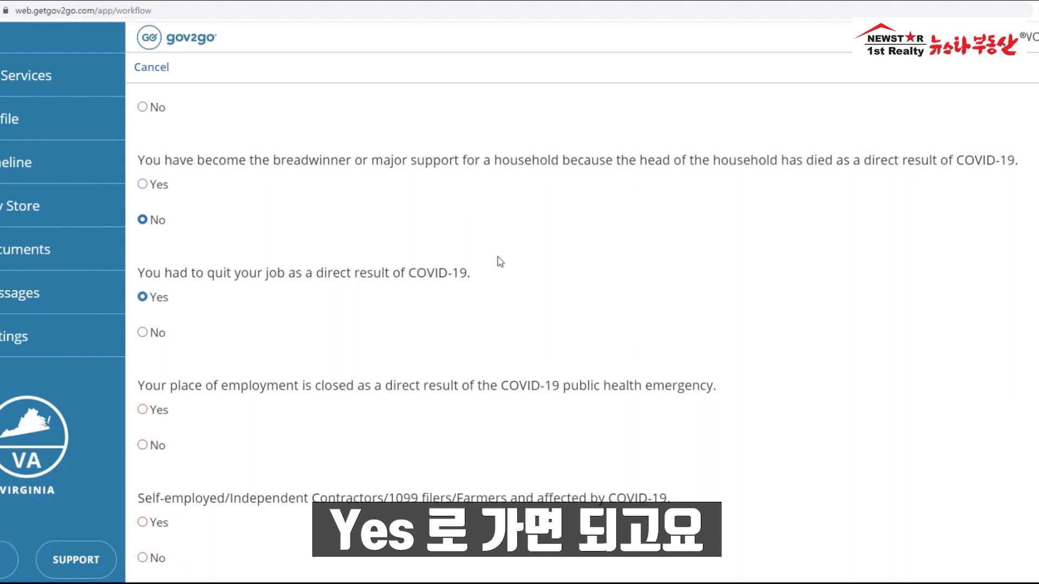
pyautogui.scroll(-2, 496, 263)
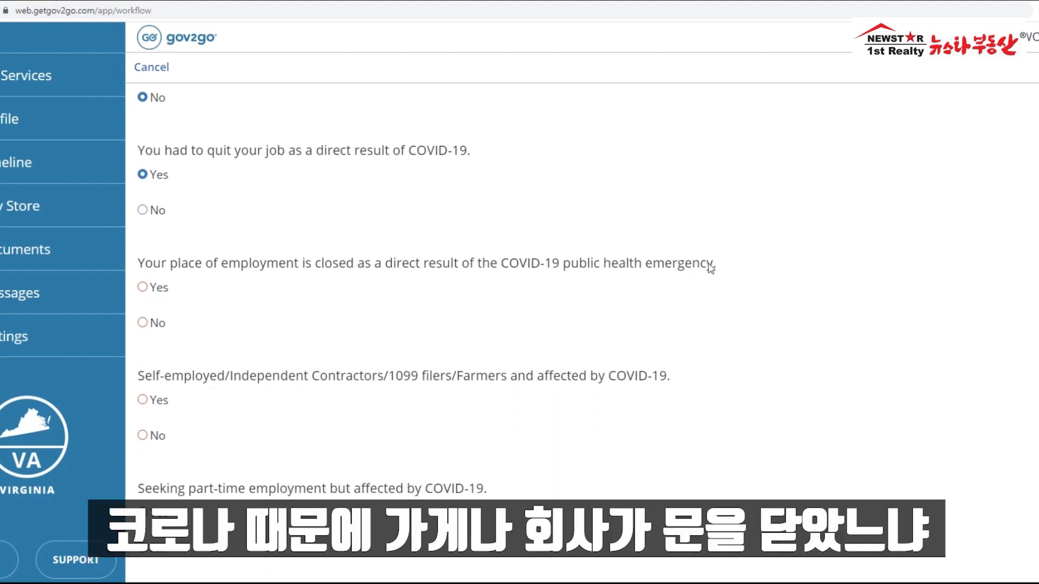
pyautogui.moveTo(693, 265)
pyautogui.mouseDown()
pyautogui.moveTo(378, 273)
pyautogui.moveTo(481, 275)
pyautogui.moveTo(250, 268)
pyautogui.mouseUp()
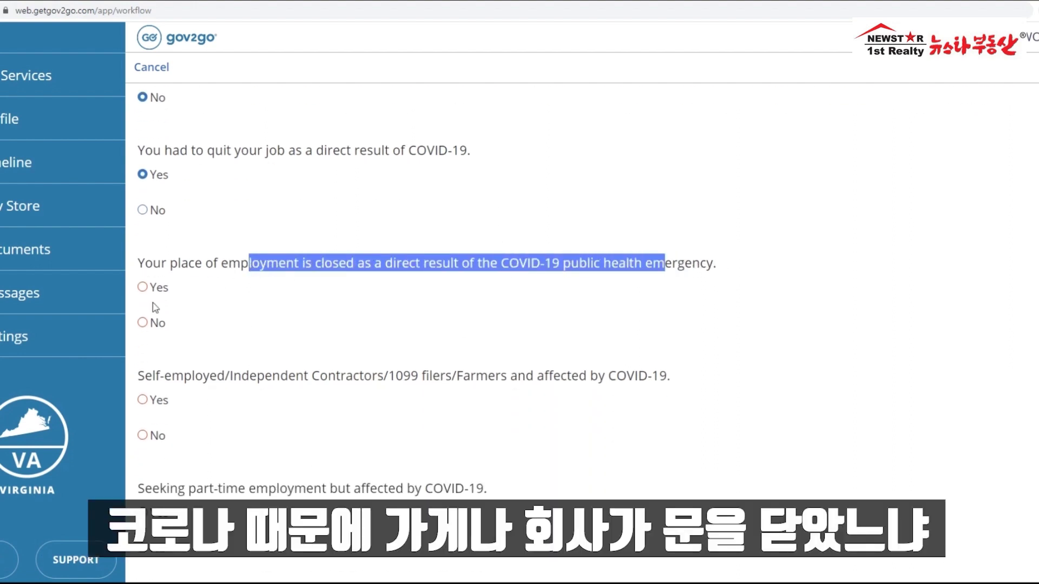
pyautogui.click(144, 288)
# Step: Answer Yes to the self-employed question and No to the part-time employment question
pyautogui.scroll(-2, 347, 309)
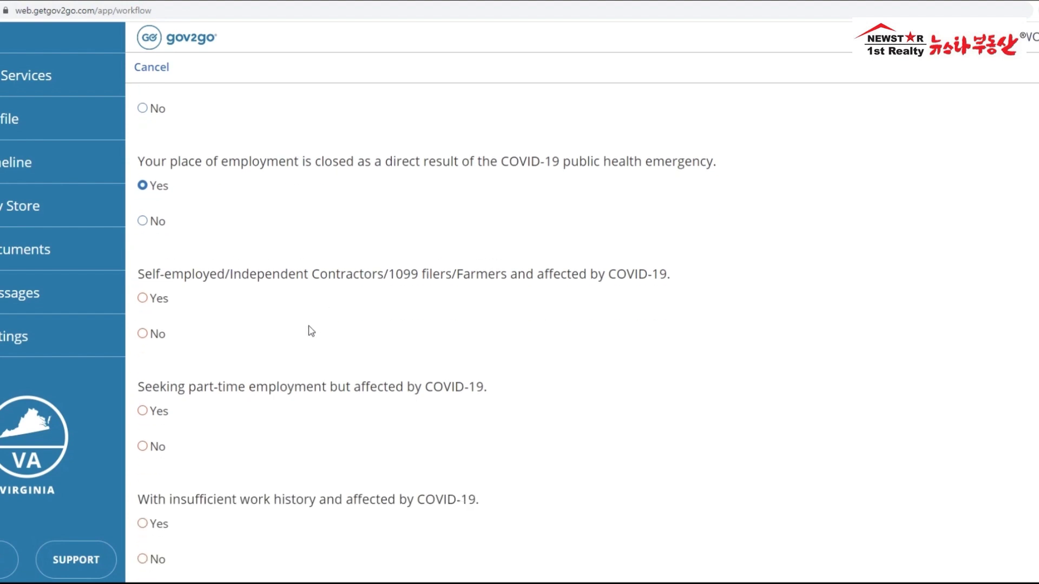
pyautogui.moveTo(225, 277); pyautogui.dragTo(374, 282)
pyautogui.moveTo(145, 277); pyautogui.dragTo(211, 279)
pyautogui.moveTo(395, 277); pyautogui.dragTo(458, 278)
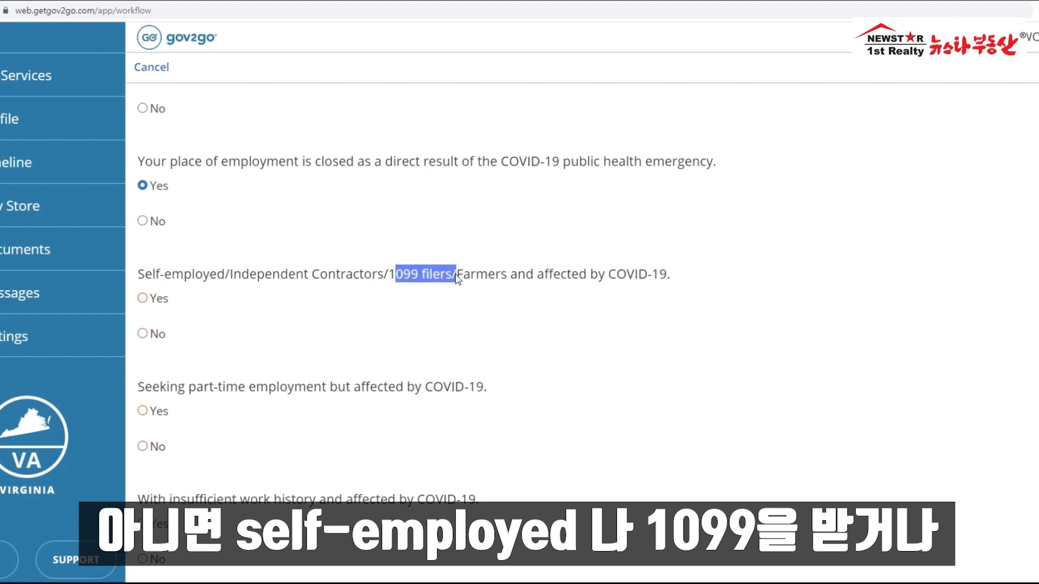
pyautogui.moveTo(463, 277); pyautogui.dragTo(508, 286)
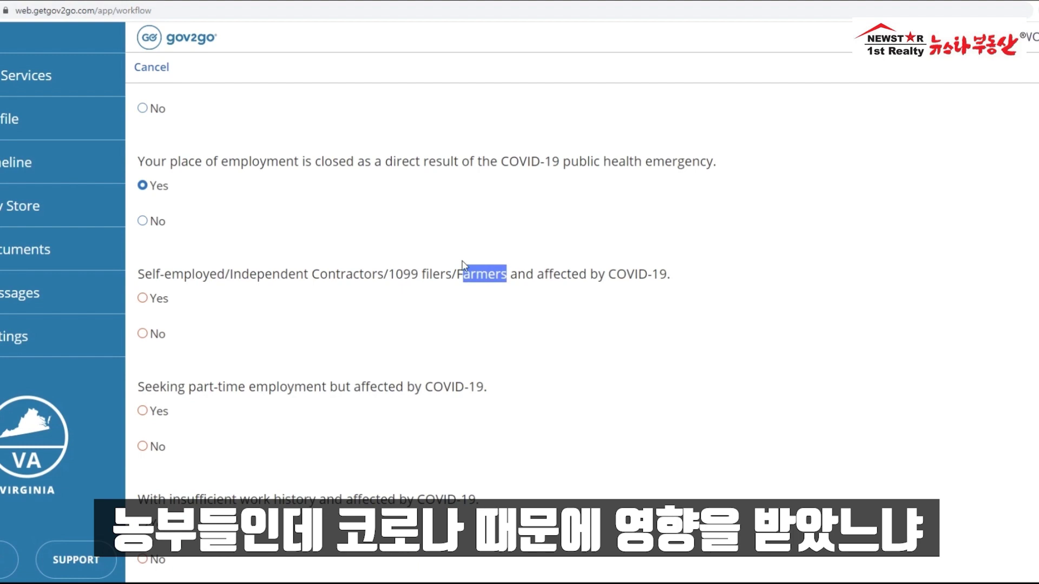
pyautogui.moveTo(673, 276); pyautogui.dragTo(537, 276)
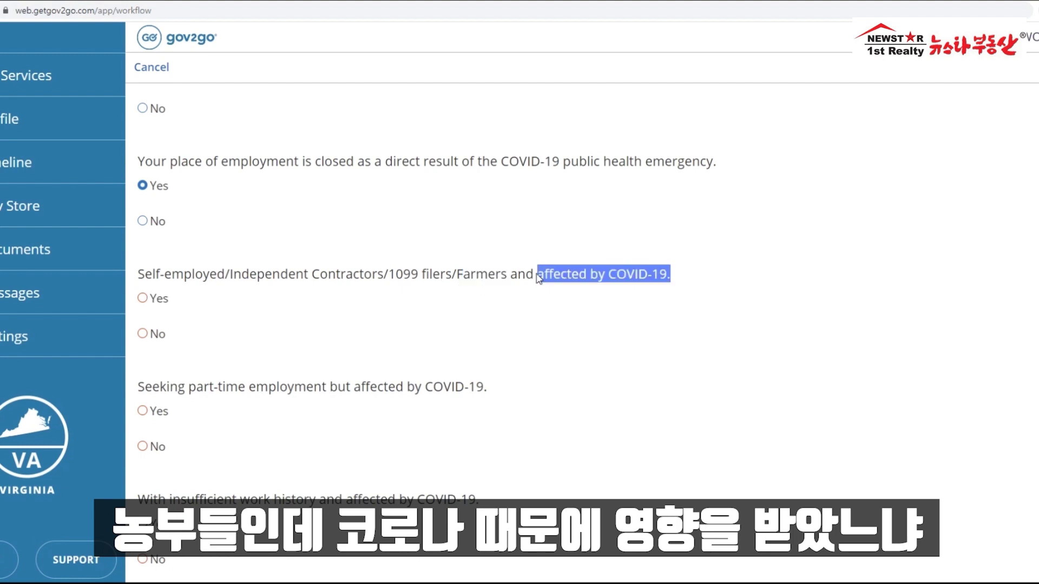
pyautogui.click(152, 304)
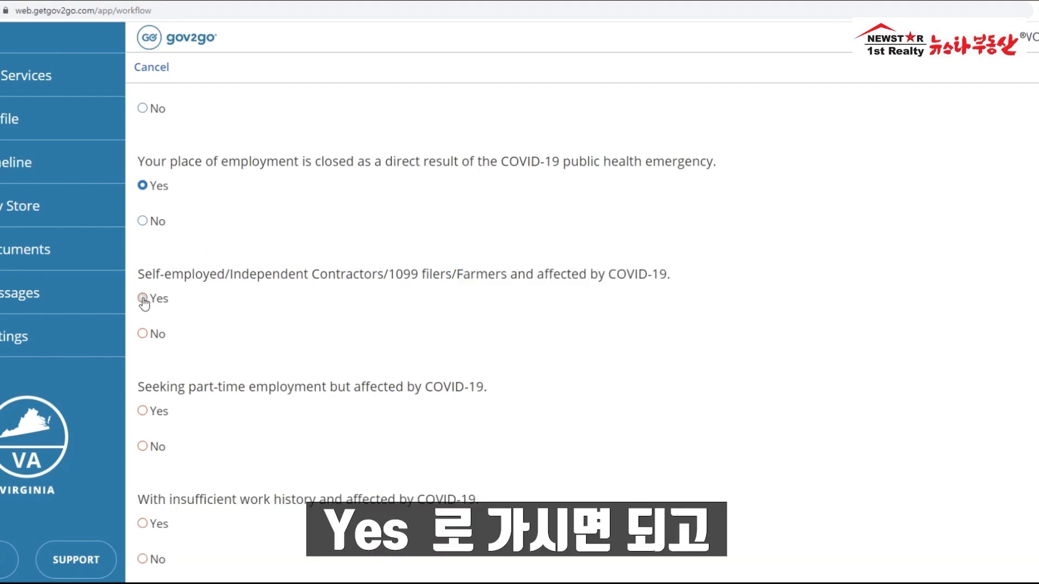
pyautogui.scroll(-2, 317, 274)
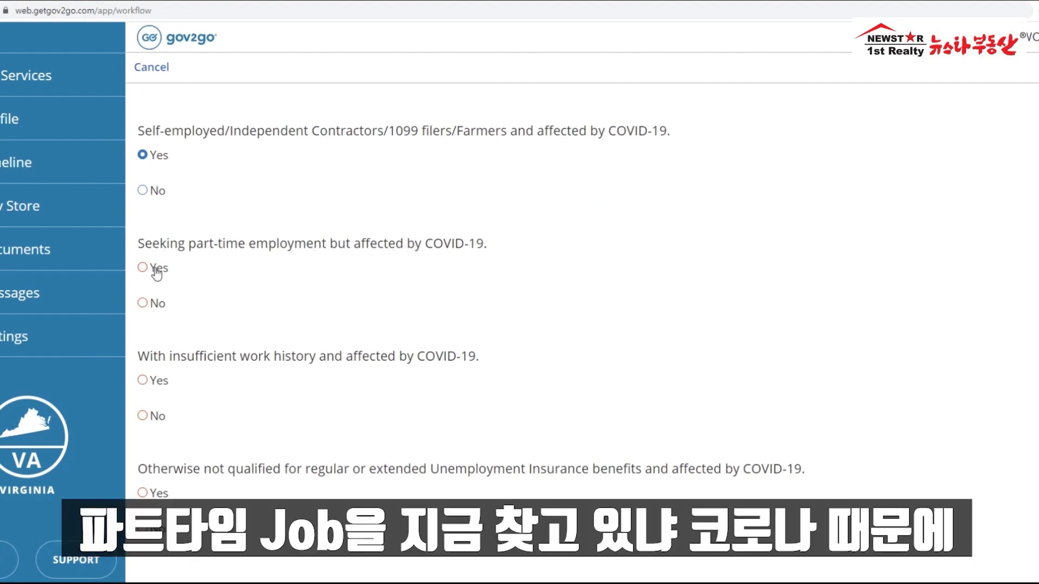
pyautogui.click(143, 304)
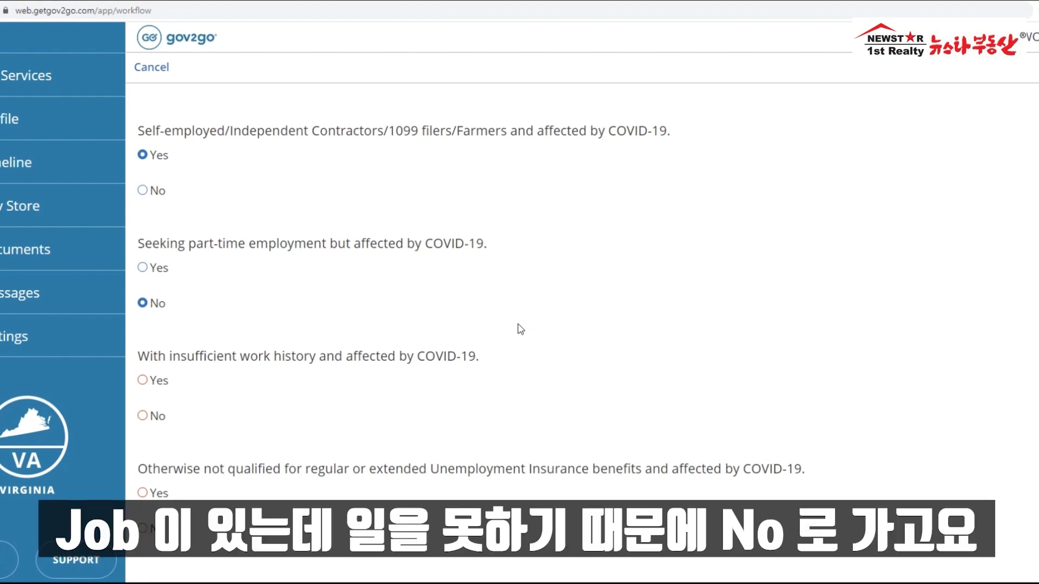
# Step: Answer No to insufficient work history and Yes to not otherwise qualified
pyautogui.scroll(-1, 520, 329)
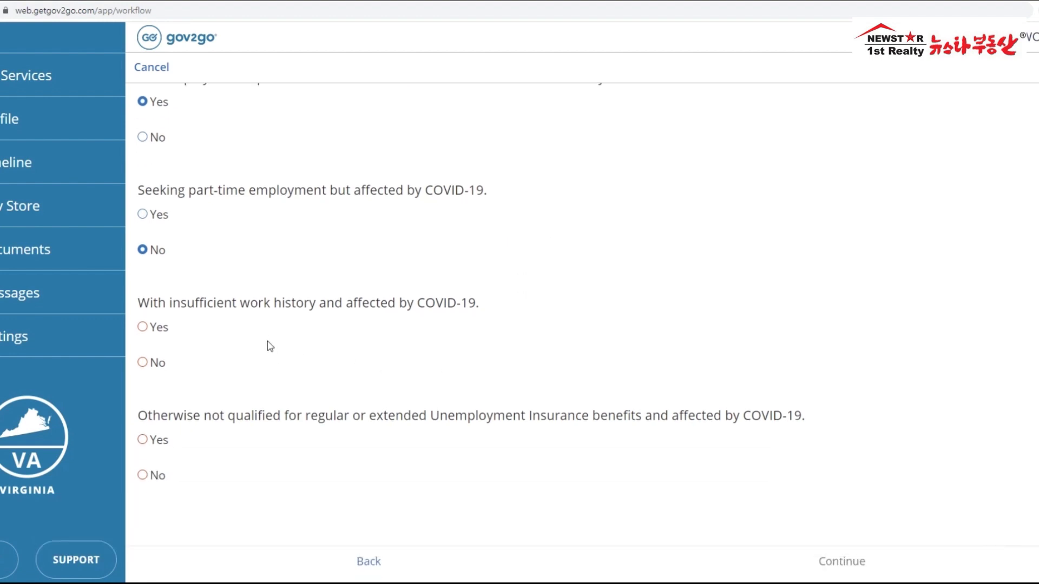
pyautogui.moveTo(165, 307); pyautogui.dragTo(318, 316)
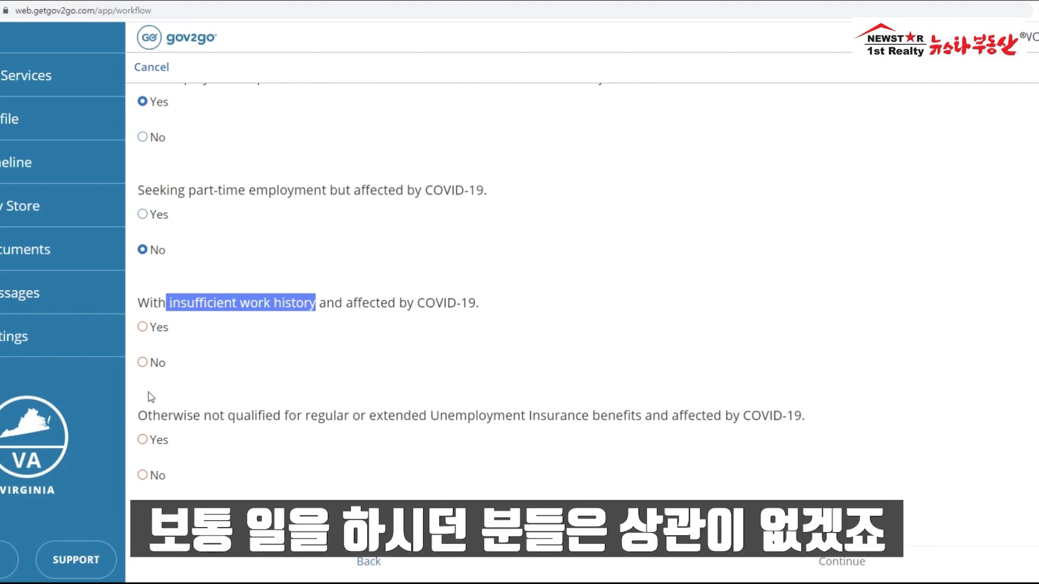
pyautogui.click(143, 363)
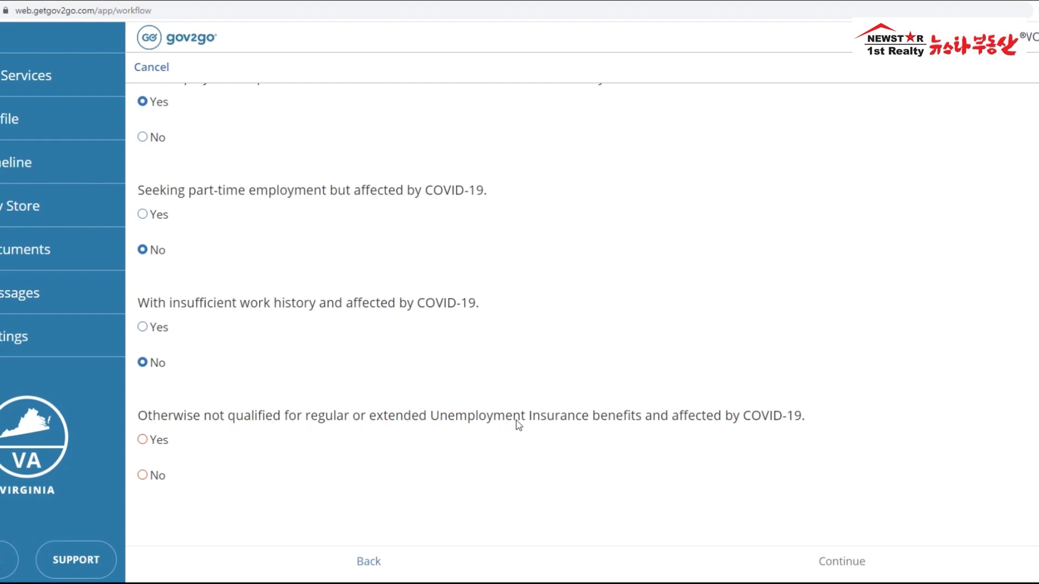
pyautogui.moveTo(794, 416); pyautogui.dragTo(146, 421)
pyautogui.click(456, 458)
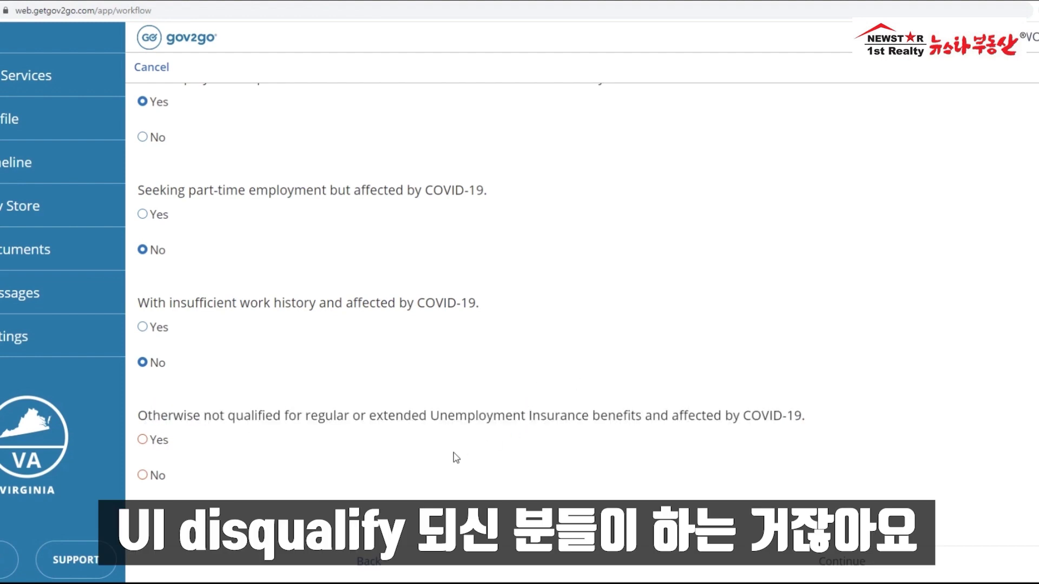
pyautogui.click(142, 443)
# Step: Review the COVID-19 answers and submit them to reach the Certification page
pyautogui.scroll(20, 276, 428)
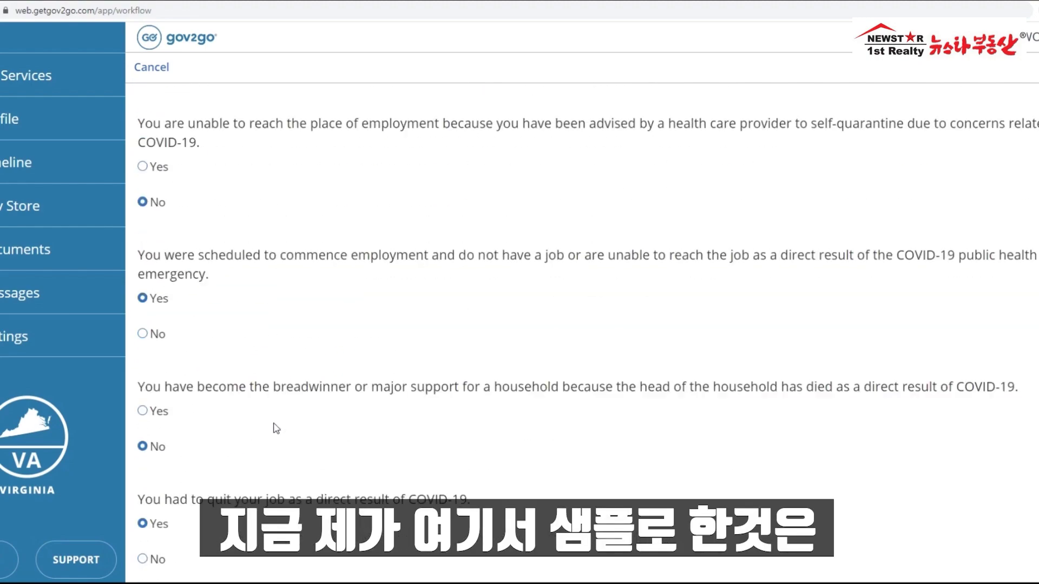
pyautogui.scroll(5, 276, 428)
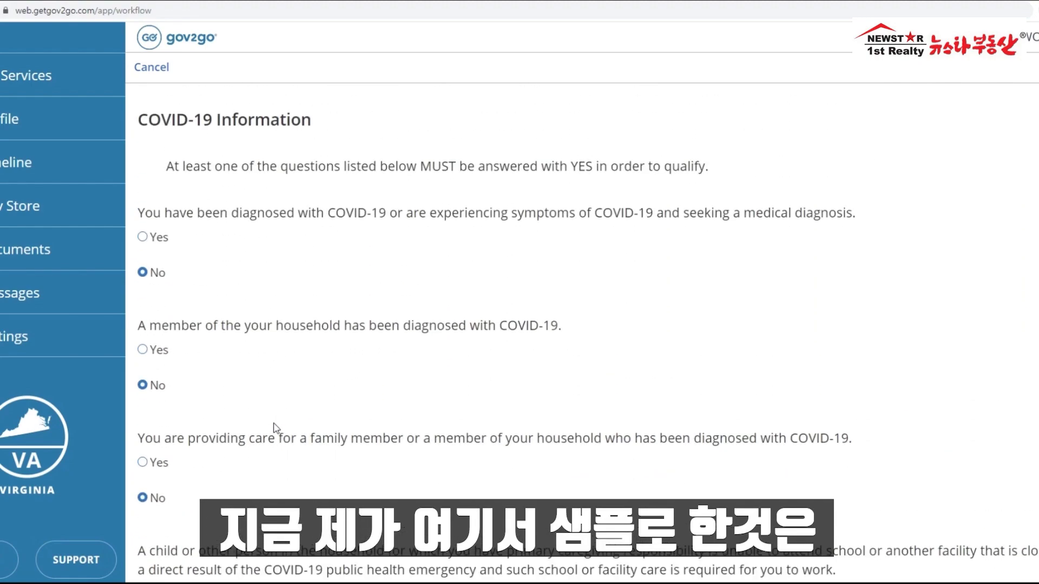
pyautogui.scroll(-6, 276, 428)
pyautogui.scroll(-8, 276, 429)
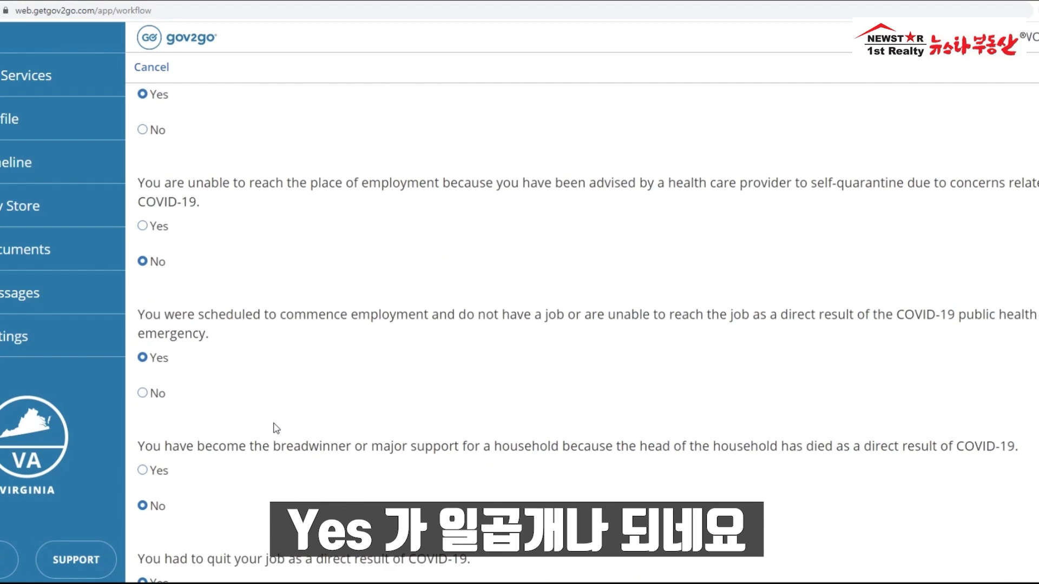
pyautogui.scroll(-7, 276, 428)
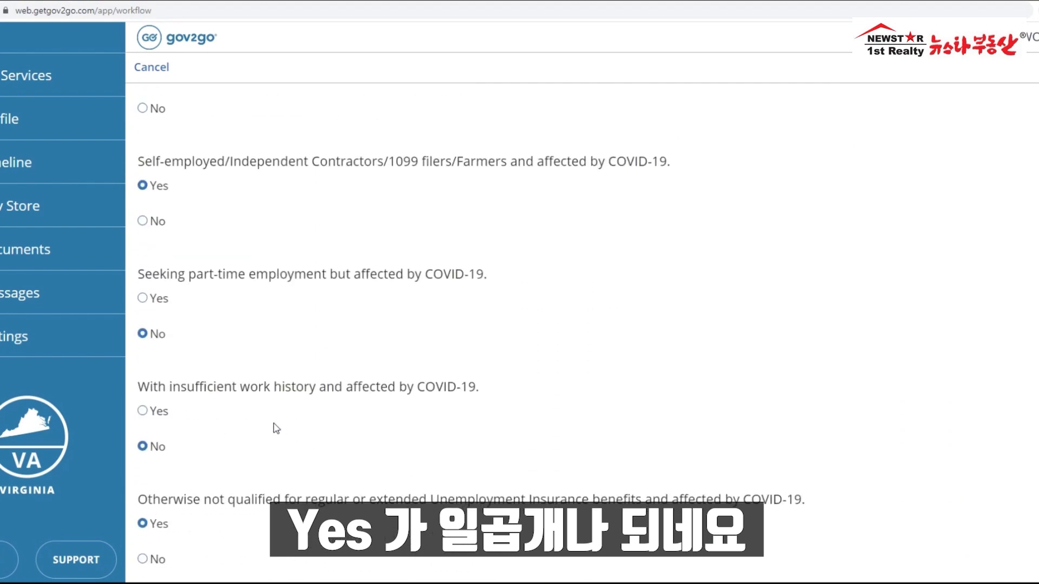
pyautogui.scroll(20, 276, 428)
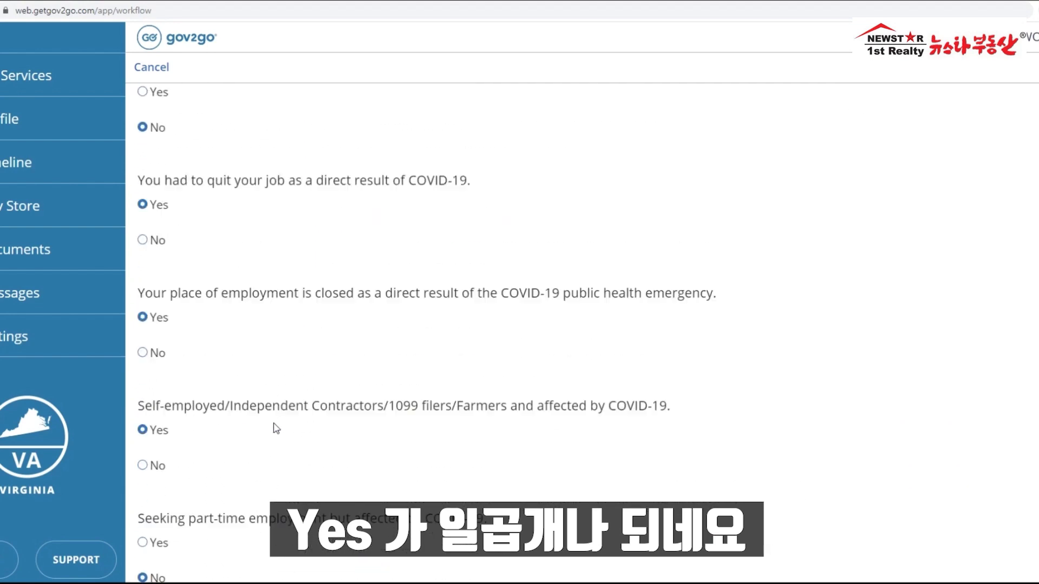
pyautogui.scroll(3, 348, 267)
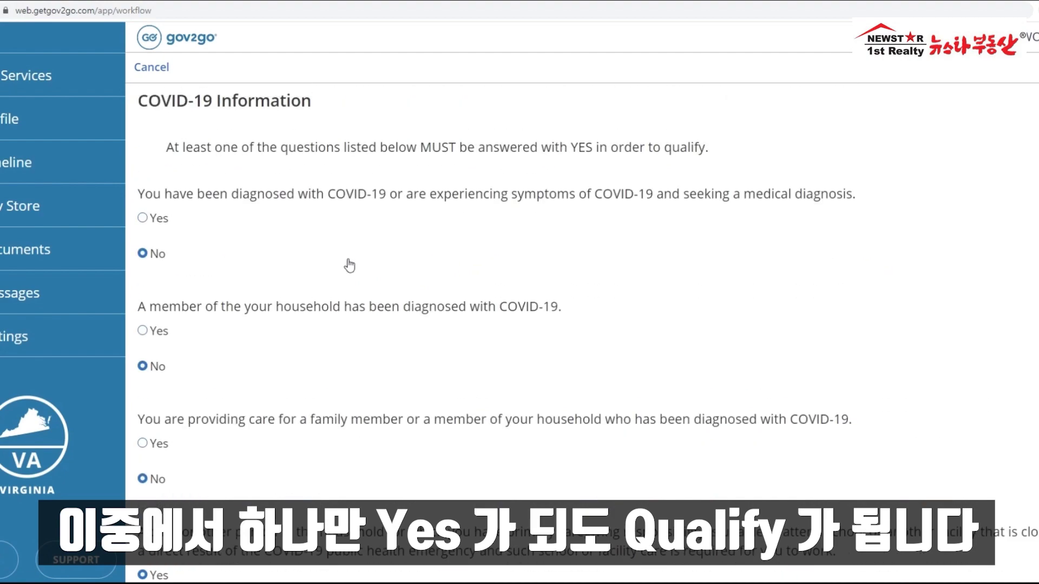
pyautogui.scroll(-20, 457, 352)
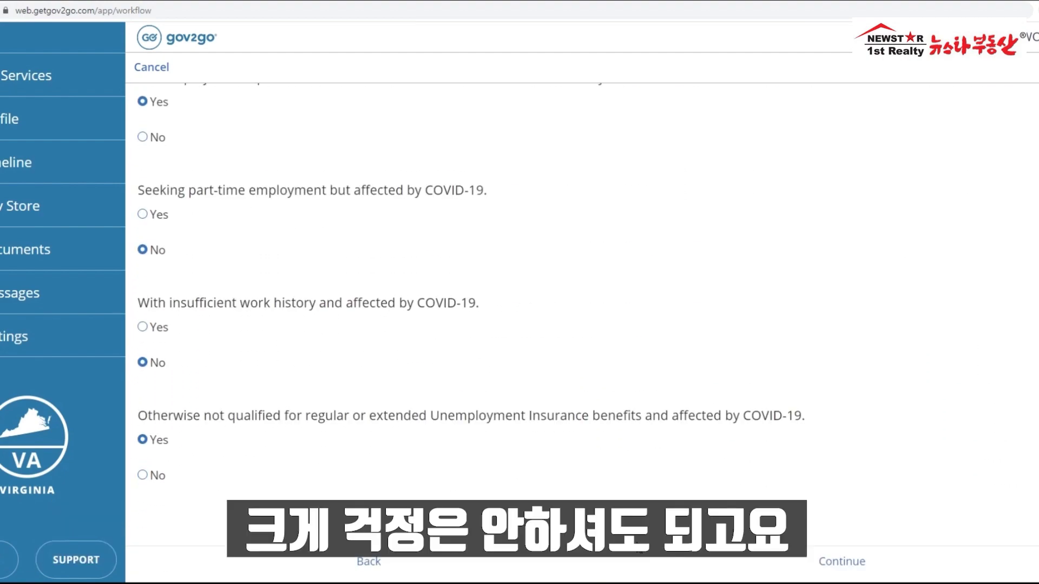
pyautogui.click(841, 561)
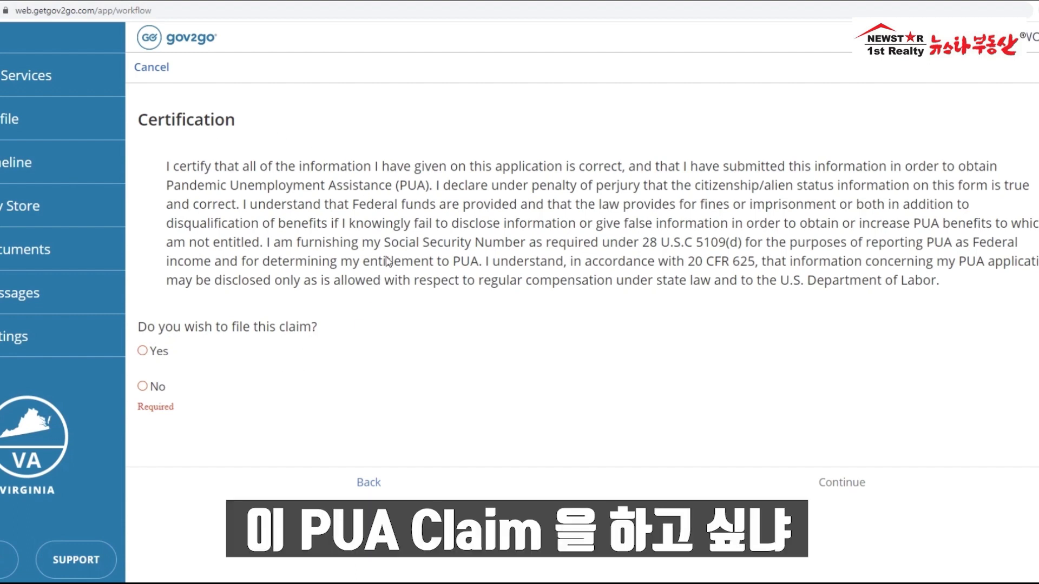
# Step: Answer Yes to 'Do you wish to file this claim?' for the PUA claim
pyautogui.moveTo(432, 185); pyautogui.dragTo(166, 186)
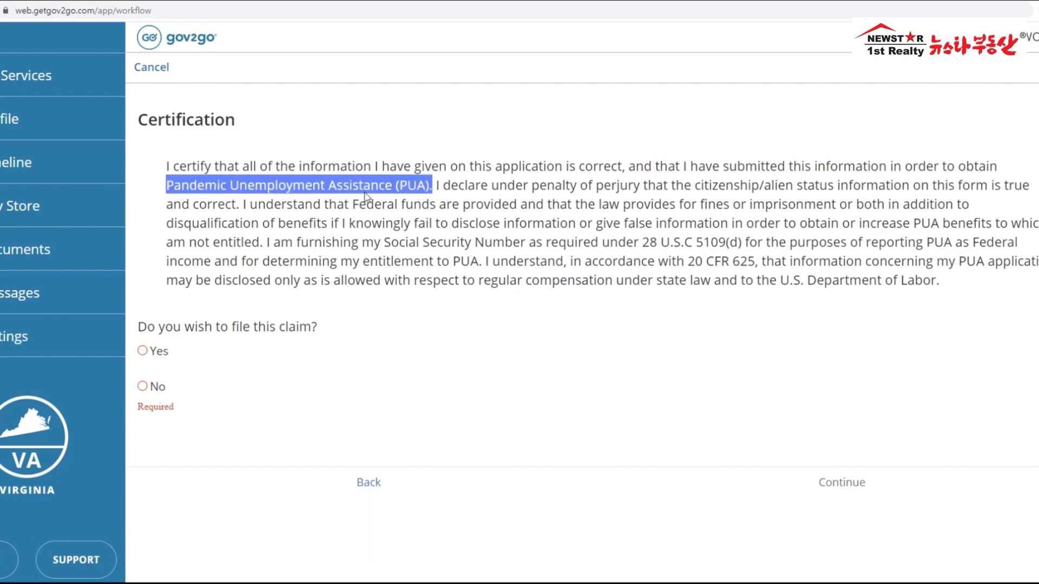
pyautogui.click(143, 351)
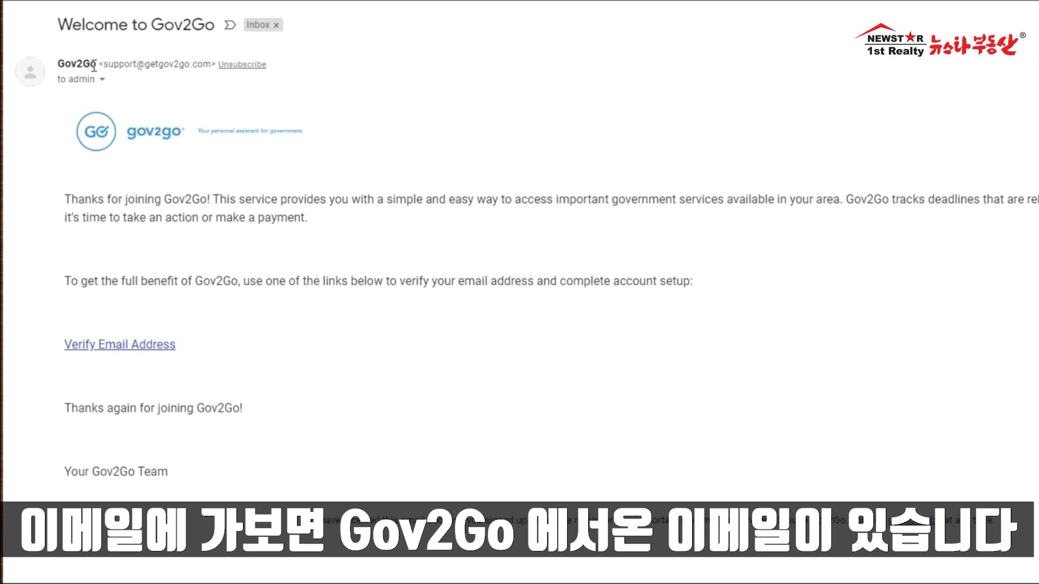
pyautogui.moveTo(94, 67)
pyautogui.moveTo(93, 66); pyautogui.dragTo(58, 65)
pyautogui.click(420, 113)
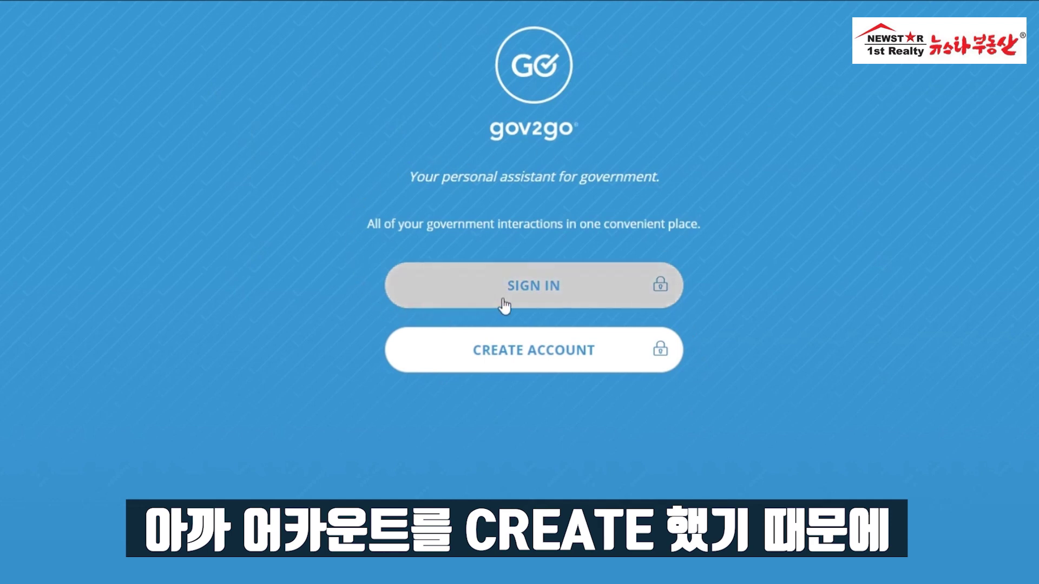
# Step: Sign back in to Gov2Go and scroll through the Profile page's account settings
pyautogui.click(535, 295)
pyautogui.click(434, 83)
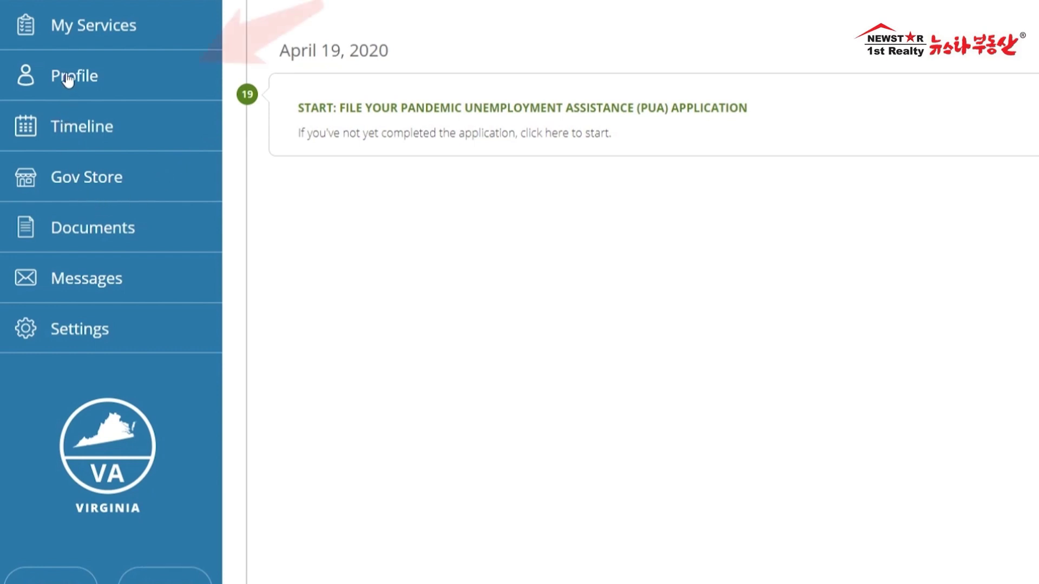
pyautogui.click(70, 78)
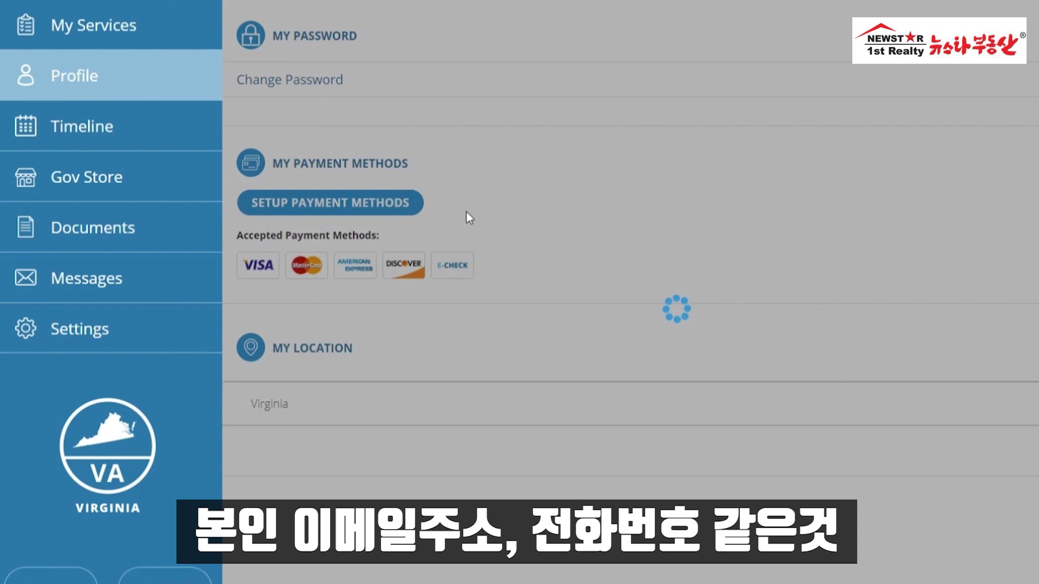
pyautogui.scroll(-3, 453, 210)
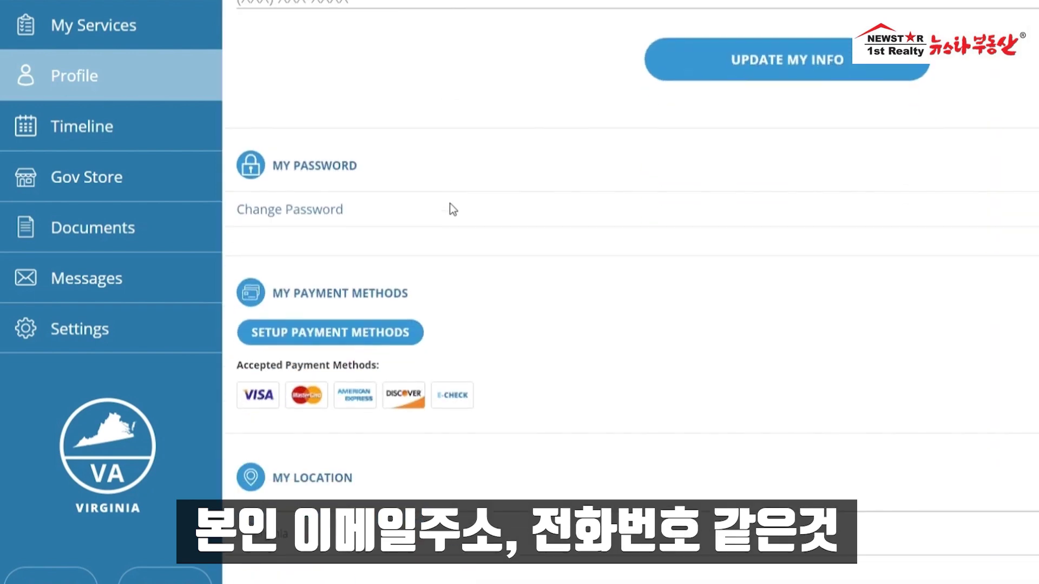
pyautogui.scroll(-2, 453, 210)
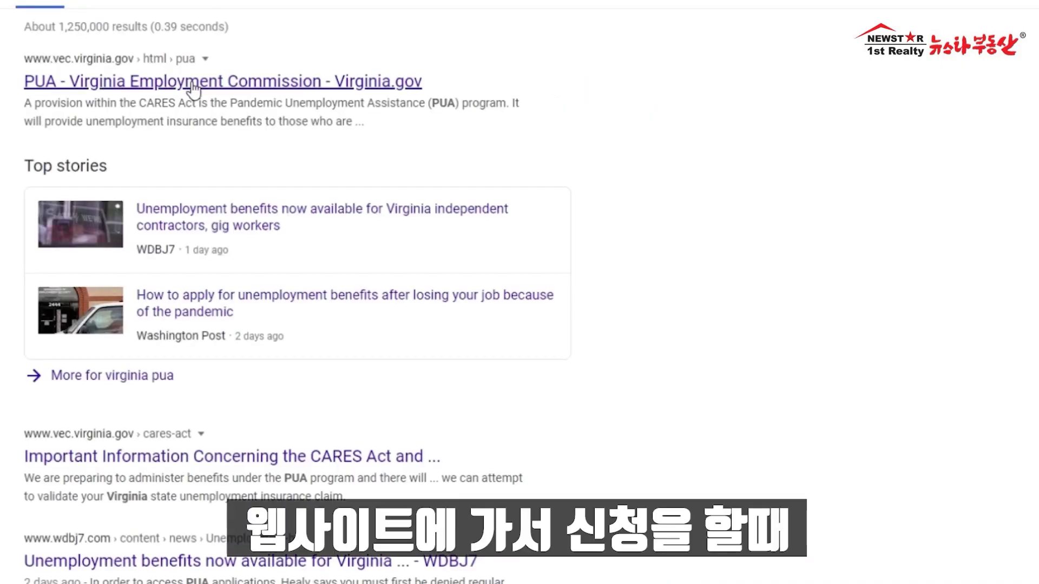
# Step: Open the Virginia VEC PUA information page and scroll through it
pyautogui.click(192, 81)
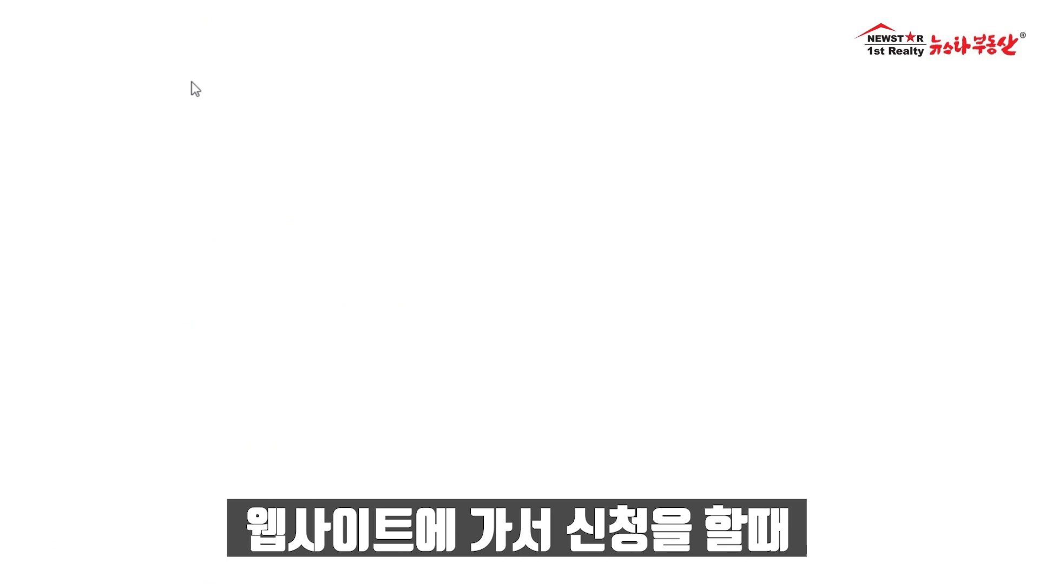
pyautogui.scroll(-8, 304, 357)
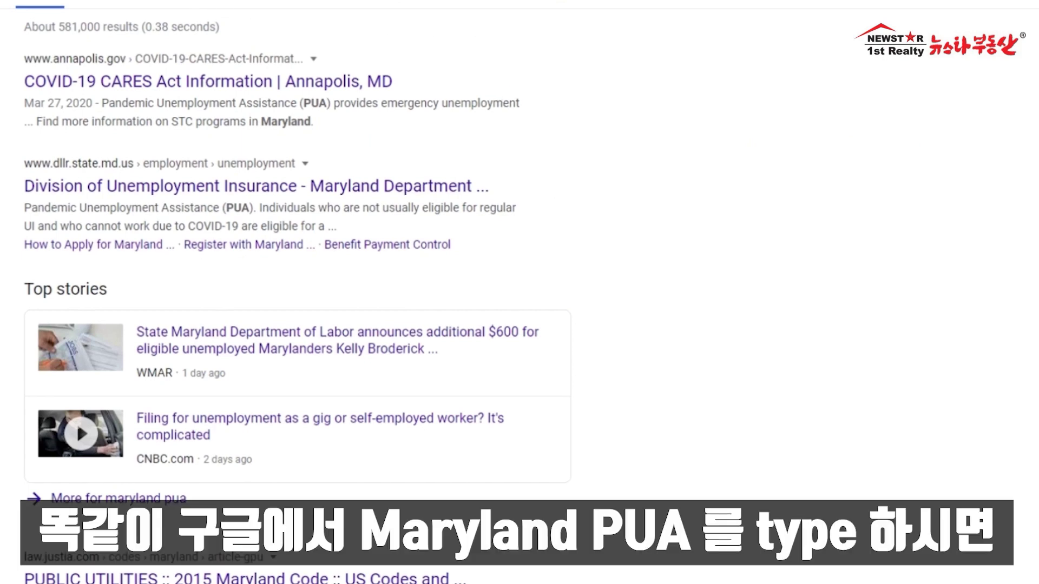
# Step: Open the Maryland Division of Unemployment Insurance page and find its PUA e-mail updates field
pyautogui.scroll(5, 148, 49)
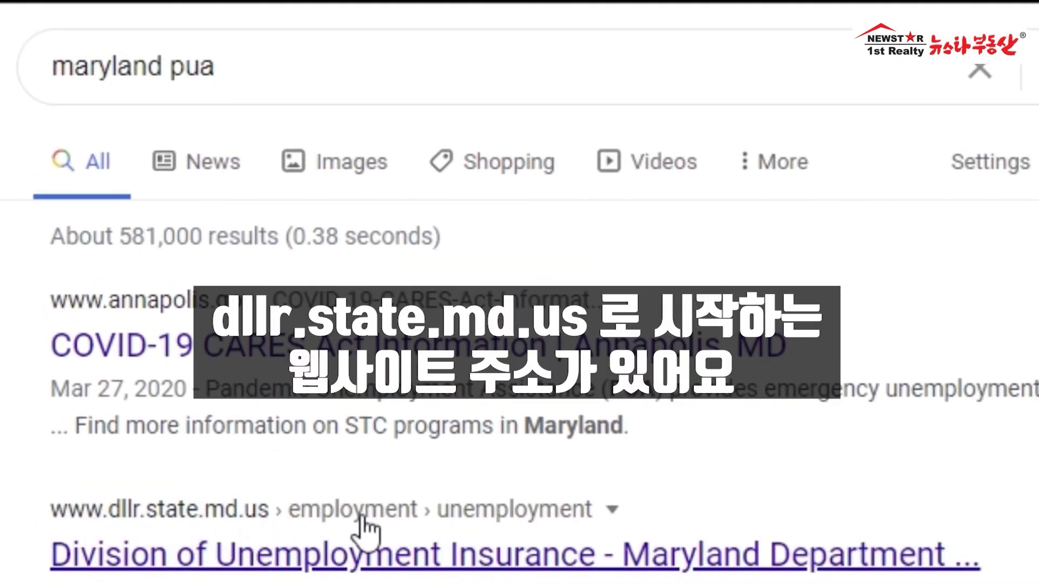
pyautogui.click(98, 564)
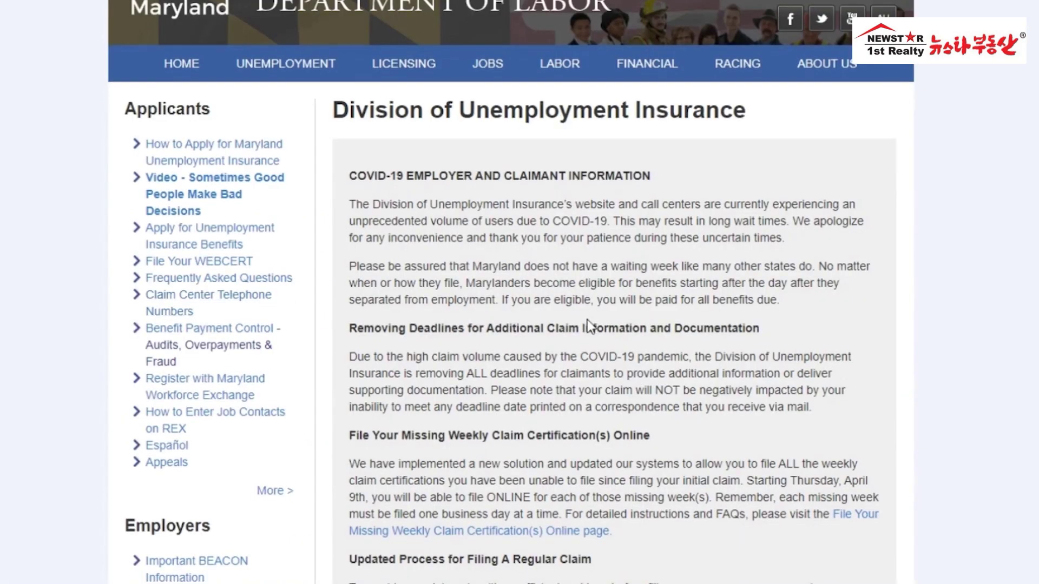
pyautogui.scroll(-5, 588, 319)
pyautogui.scroll(-20, 588, 319)
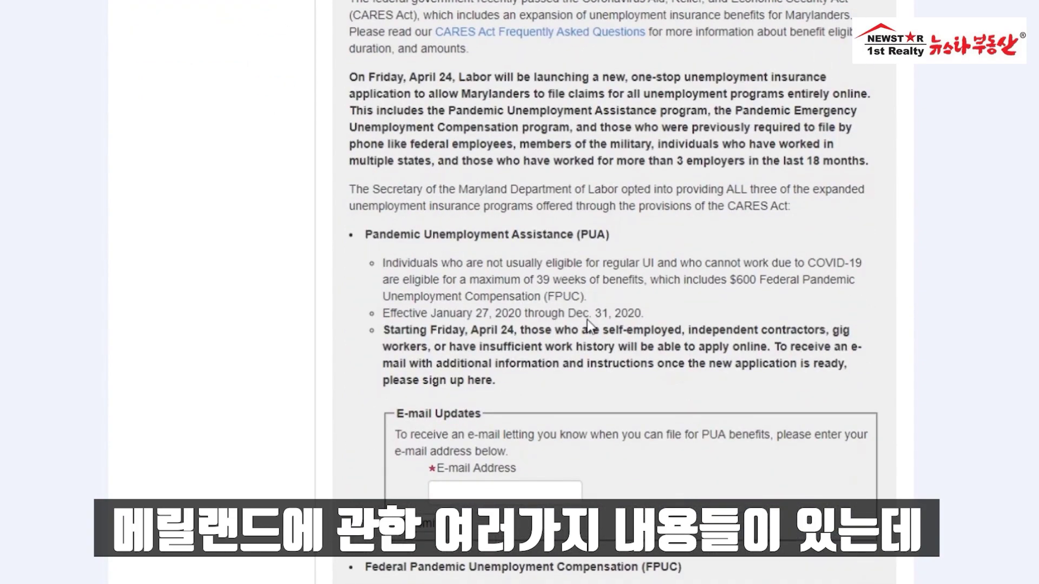
pyautogui.scroll(-6, 588, 319)
pyautogui.scroll(-1, 588, 320)
pyautogui.scroll(5, 588, 319)
pyautogui.moveTo(373, 139); pyautogui.dragTo(615, 142)
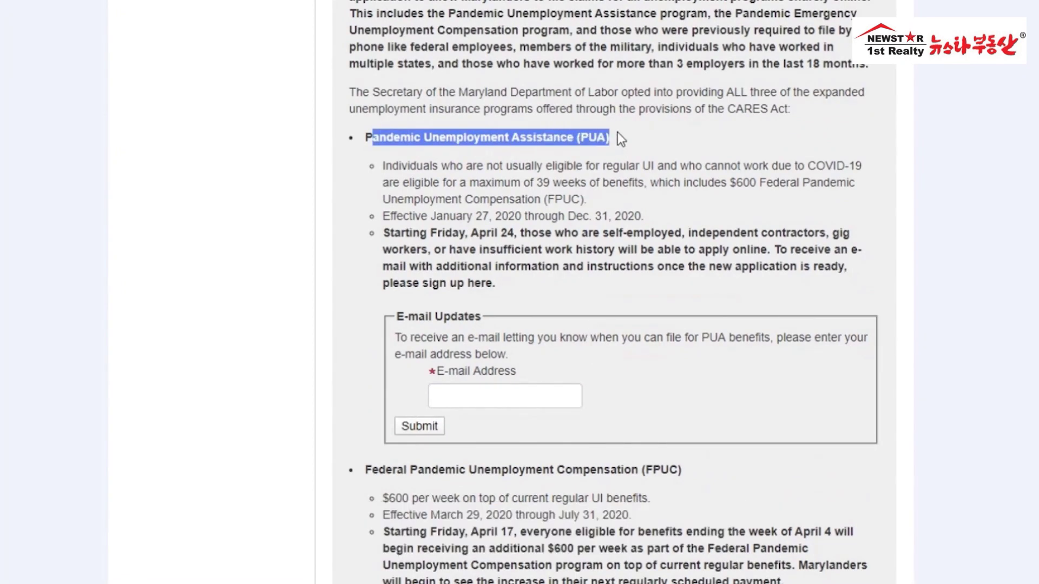
pyautogui.click(616, 138)
pyautogui.click(539, 396)
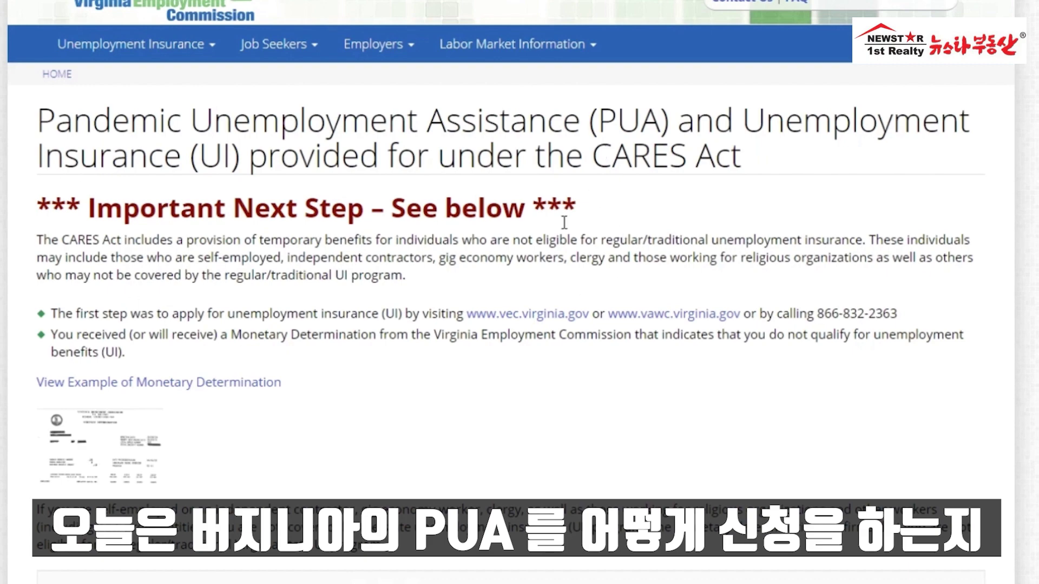
pyautogui.scroll(-10, 564, 222)
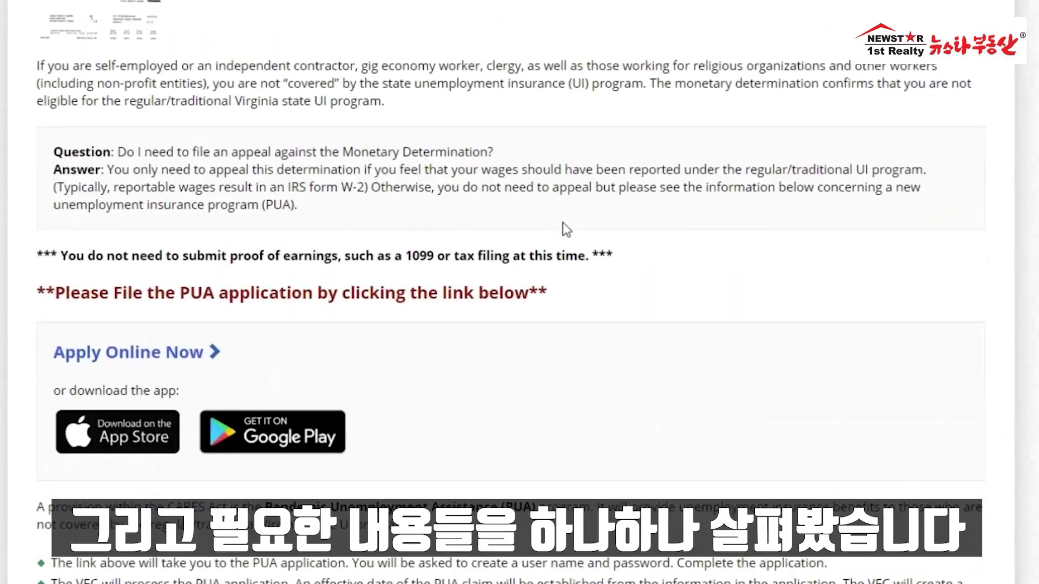
pyautogui.scroll(6, 562, 222)
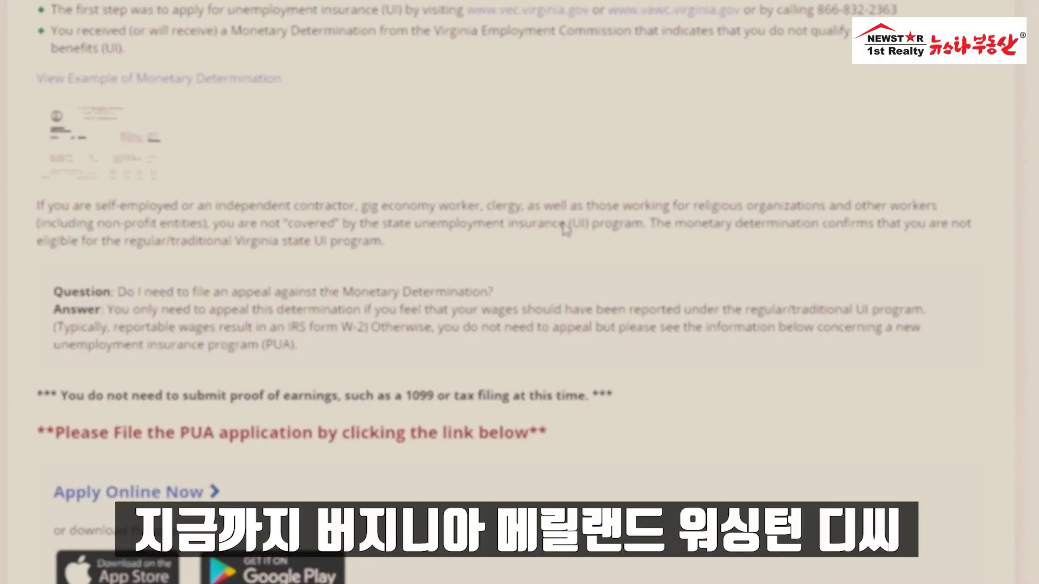
pyautogui.scroll(5, 565, 230)
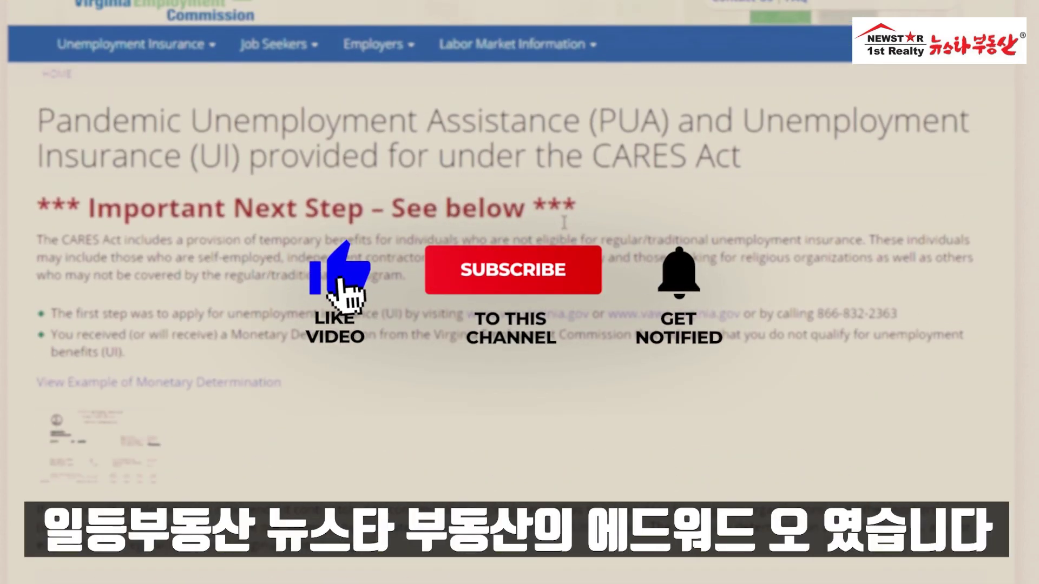
pyautogui.scroll(-2, 564, 222)
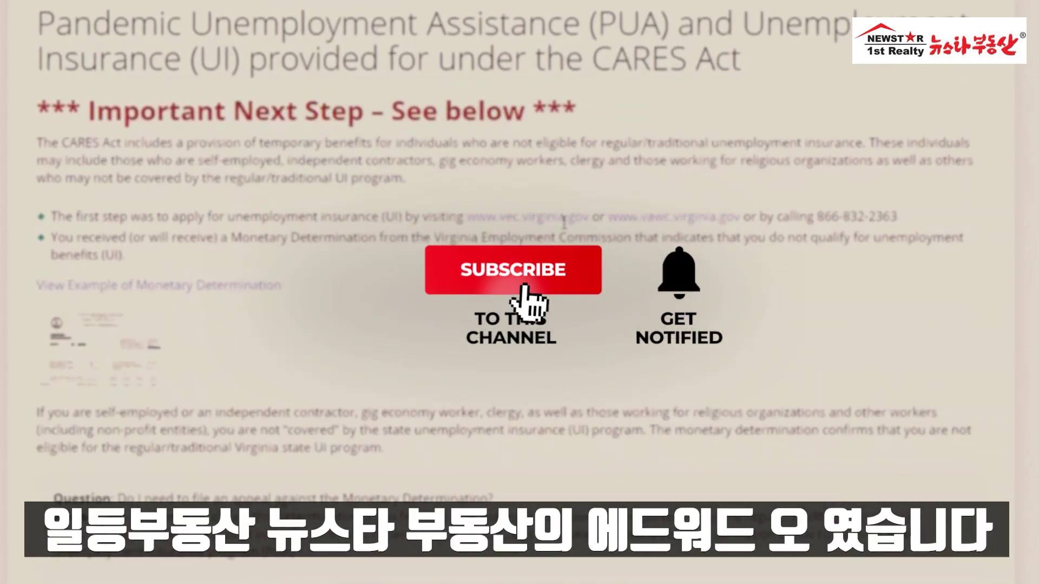
pyautogui.scroll(-4, 565, 223)
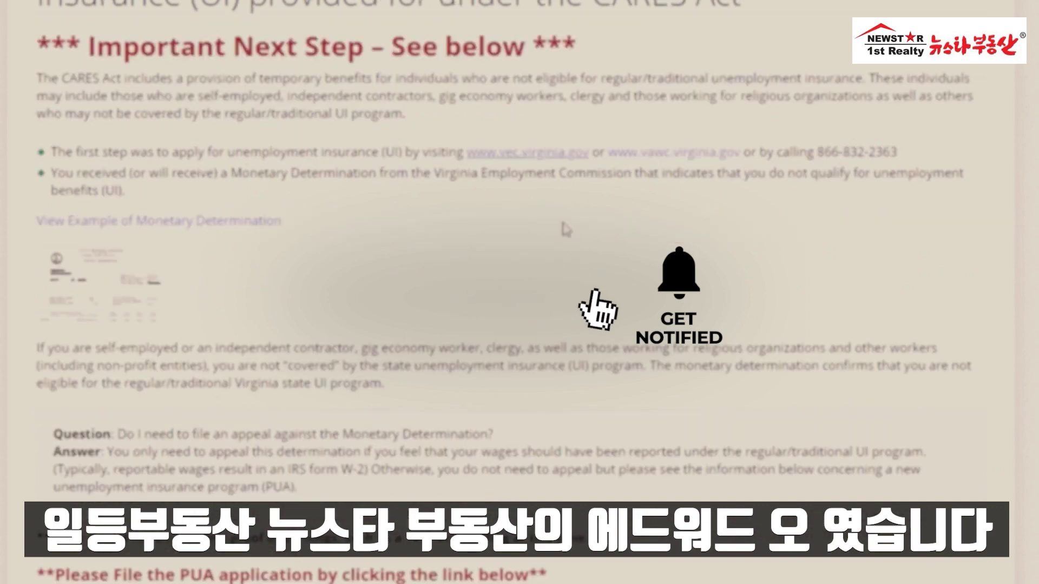
pyautogui.scroll(6, 564, 230)
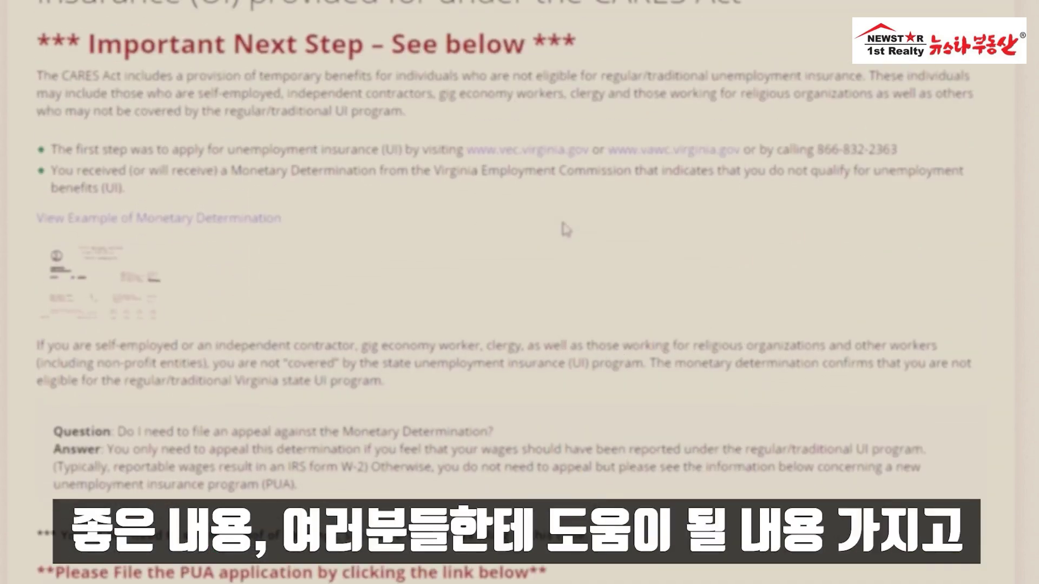